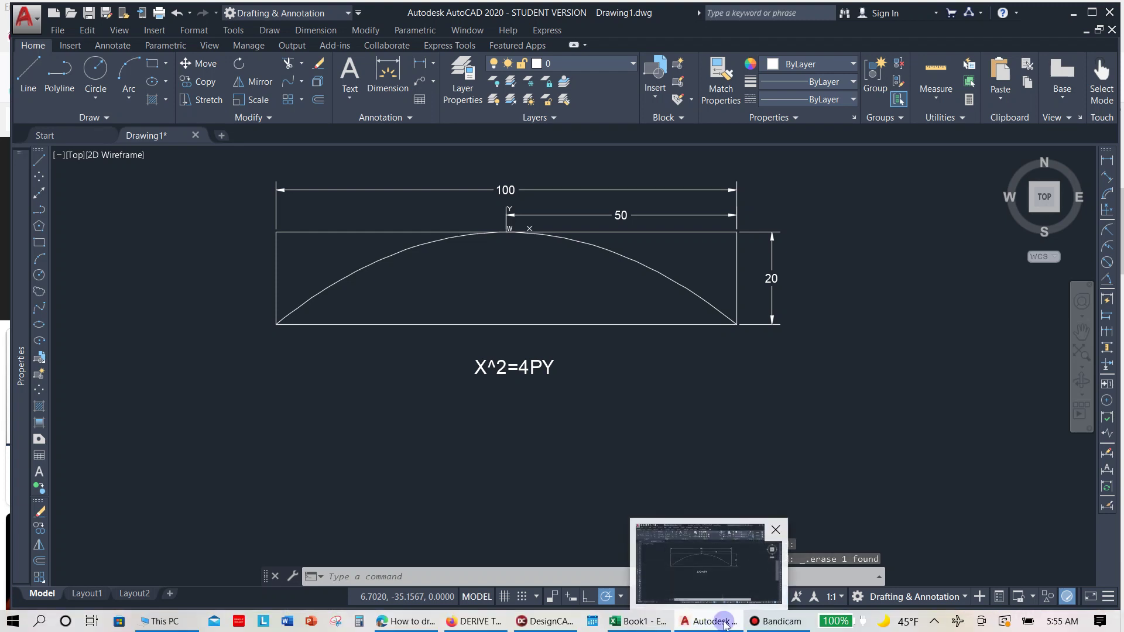
# Step: Undo three erasures to restore 50^2=4*P*-20, 50^2/(4*20)=P and 31.25=P below X^2=4PY
pyautogui.moveTo(751, 629)
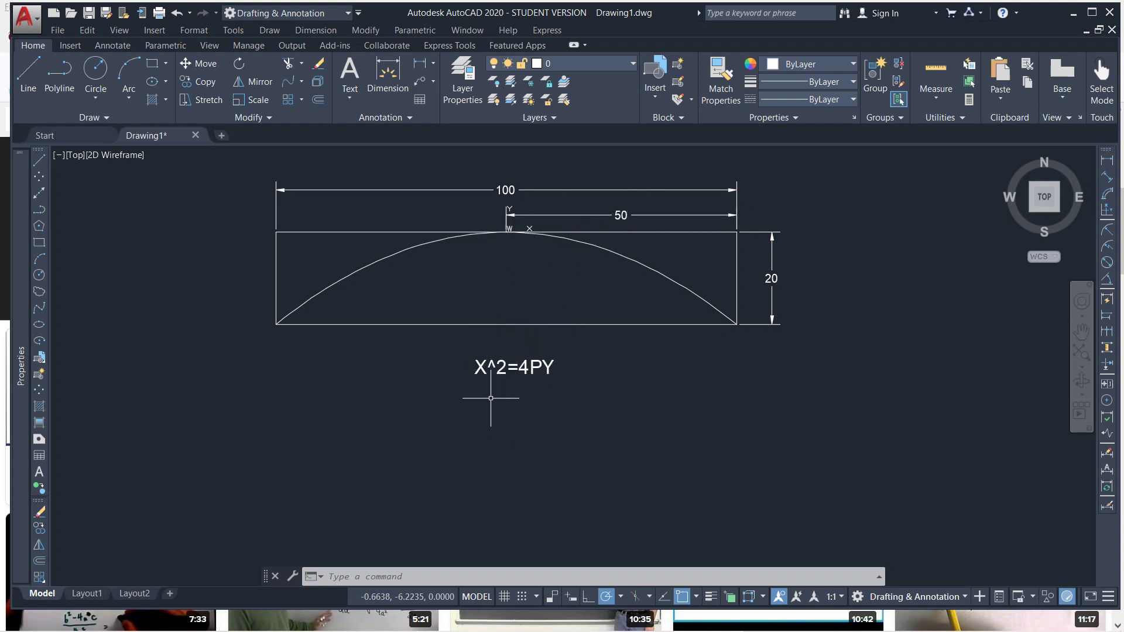
pyautogui.hotkey('ctrl', 'z')
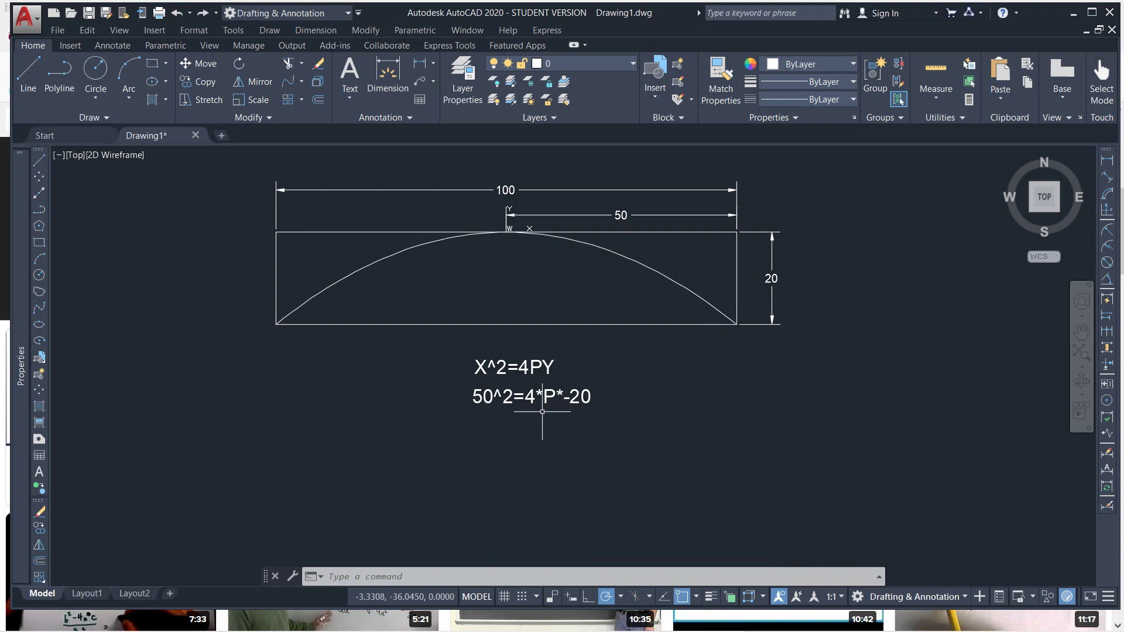
pyautogui.hotkey('ctrl', 'z')
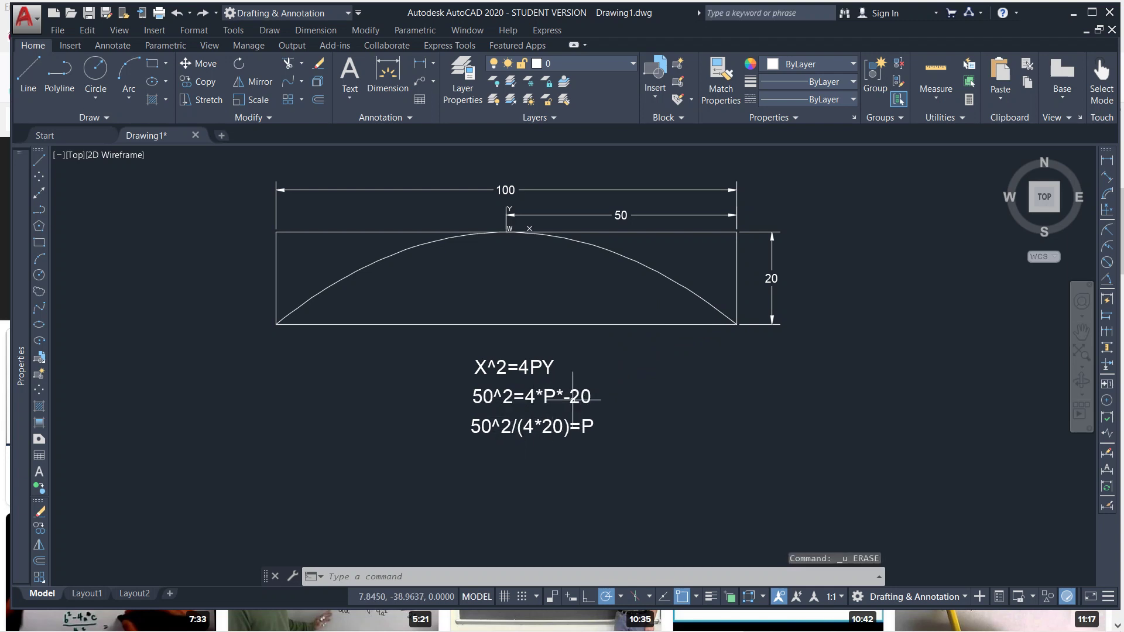
pyautogui.hotkey('ctrl', 'z')
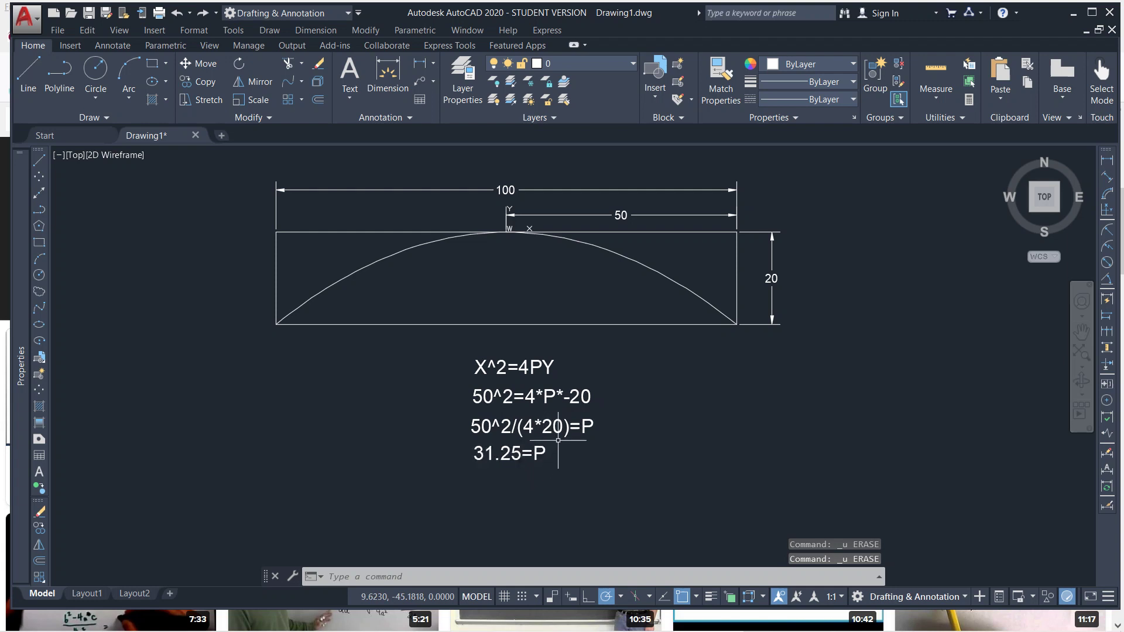
pyautogui.moveTo(557, 439); pyautogui.dragTo(541, 475, button='middle')
pyautogui.moveTo(523, 331); pyautogui.dragTo(516, 378, button='middle')
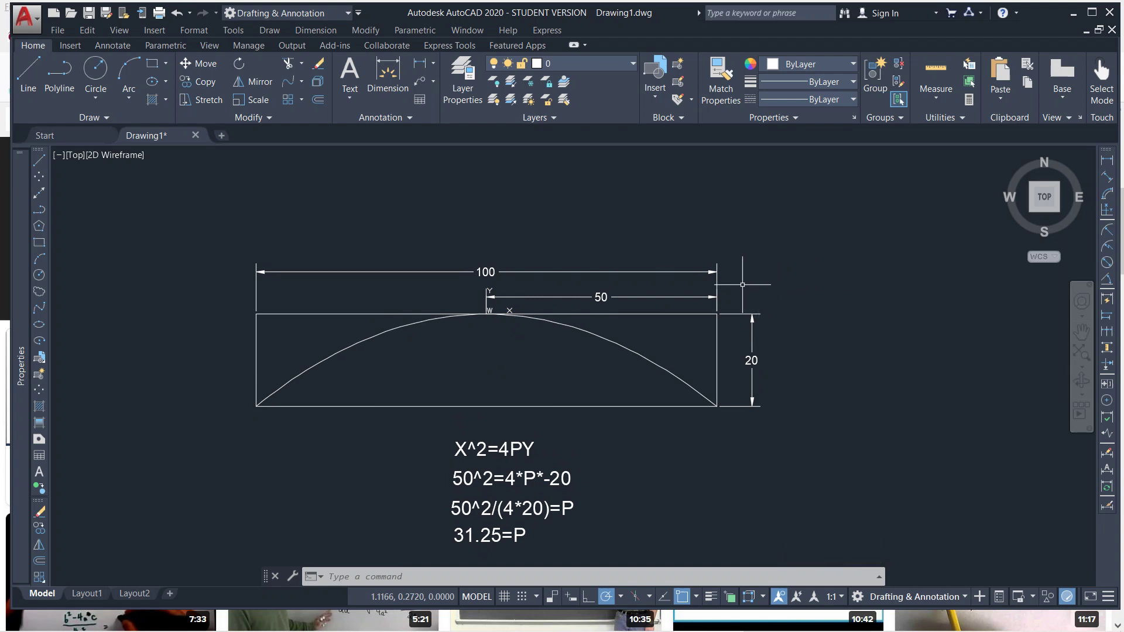
# Step: Draw a vertical line rising 31.25 units from the parabola's apex
pyautogui.press('Return')
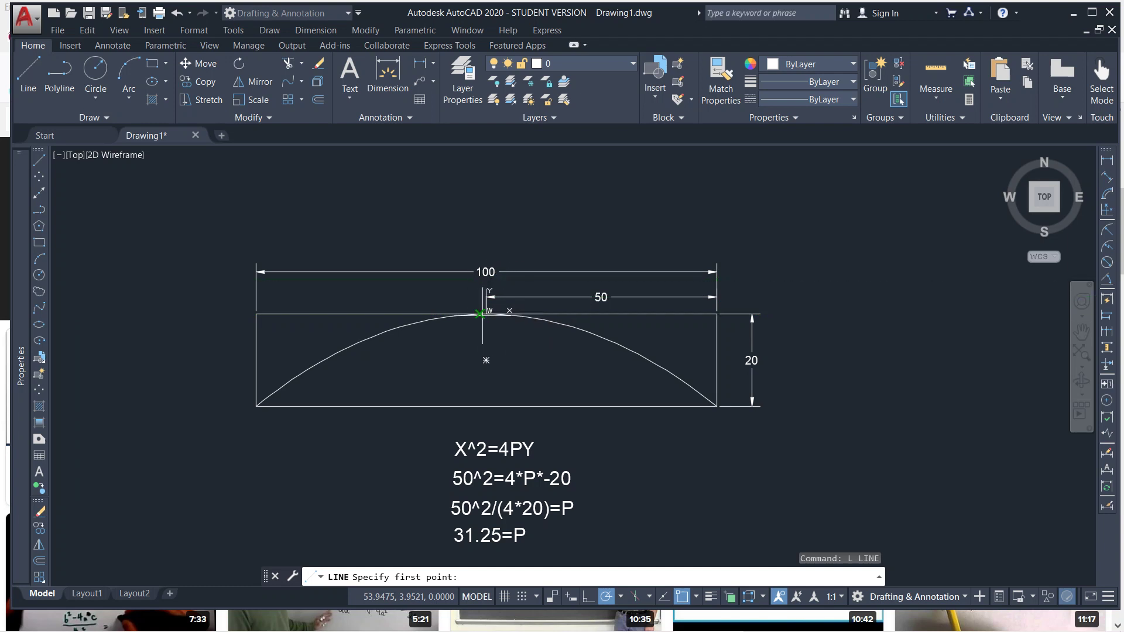
pyautogui.click(482, 315)
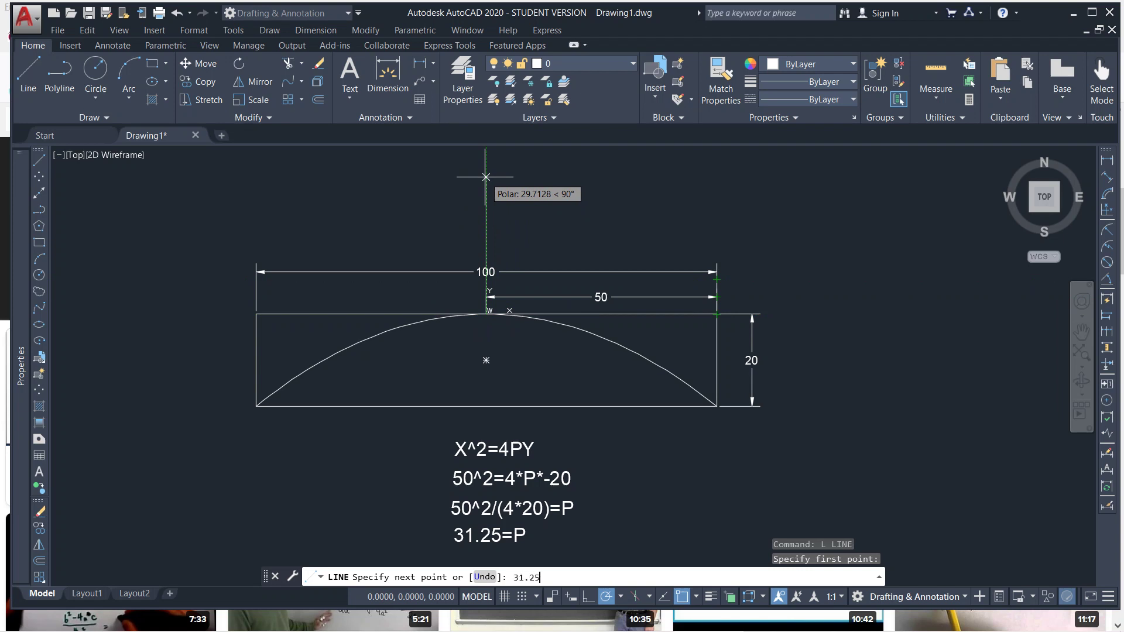
pyautogui.press('Return')
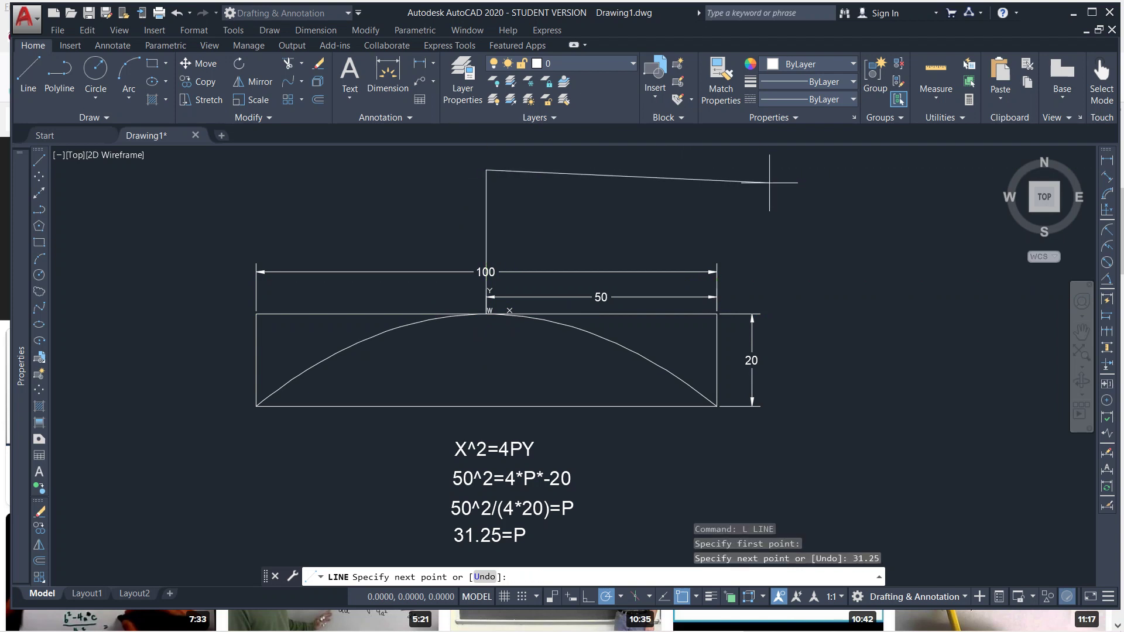
pyautogui.press('Return')
pyautogui.moveTo(552, 202); pyautogui.dragTo(496, 246, button='middle')
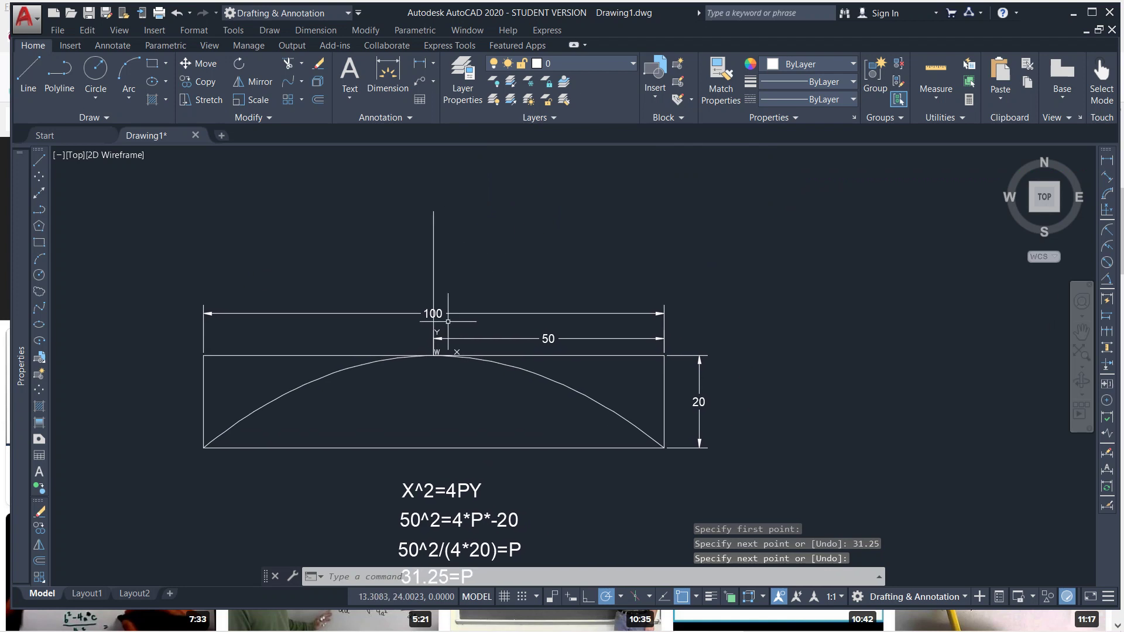
# Step: Draw lines 50 units right and 50 units left from the vertical line's top
pyautogui.write('l')
pyautogui.press('Return')
pyautogui.click(434, 211)
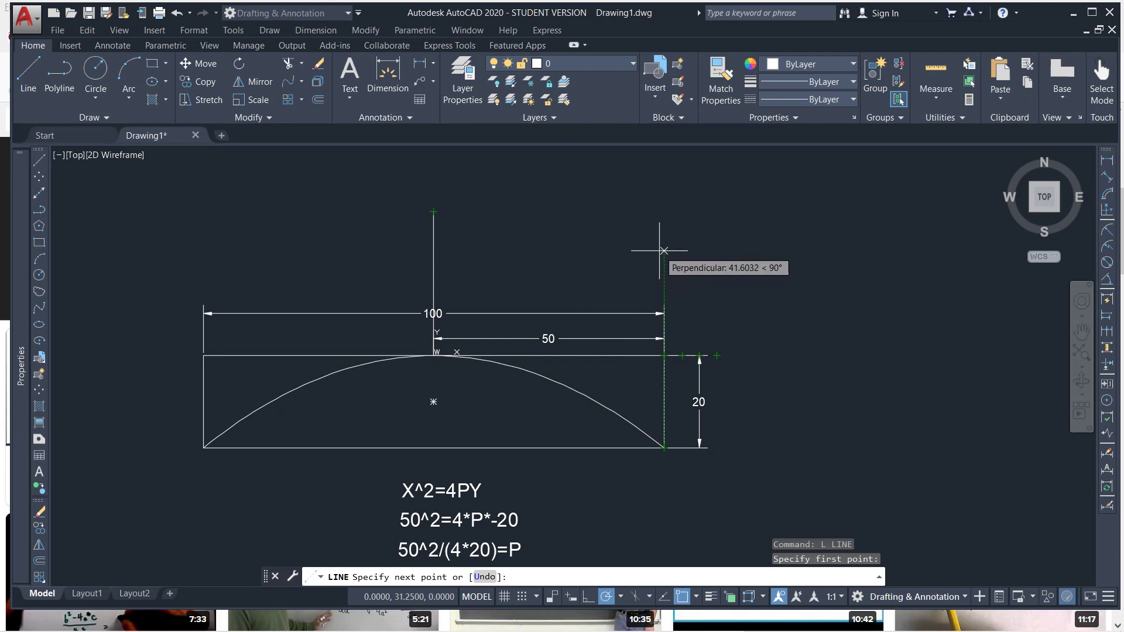
pyautogui.click(664, 212)
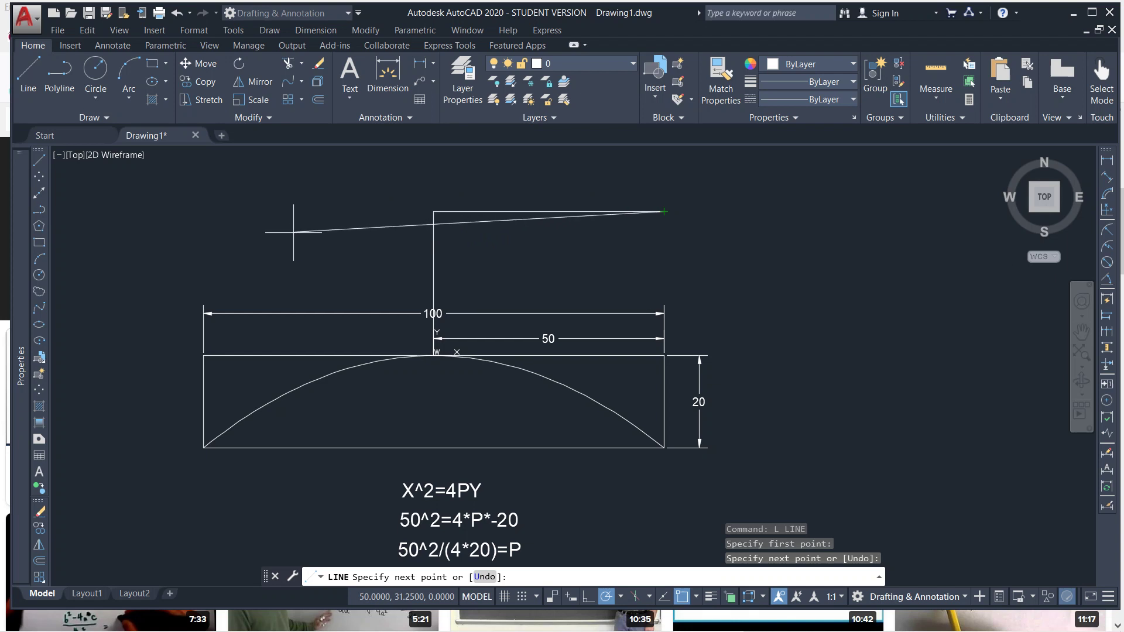
pyautogui.press('Return')
pyautogui.press('Return')
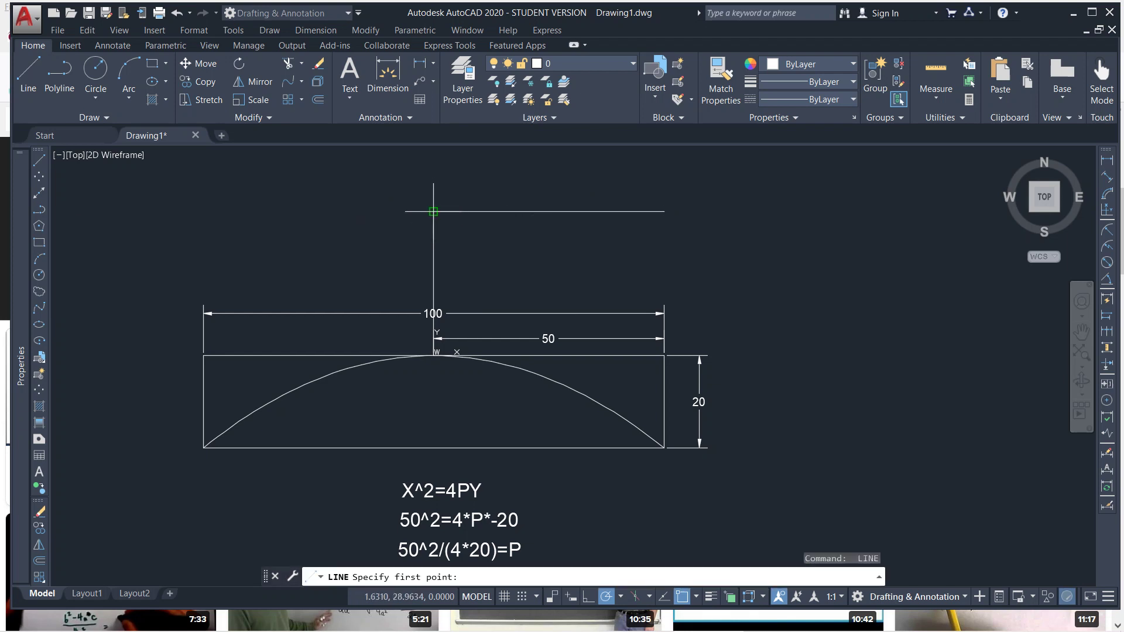
pyautogui.click(433, 212)
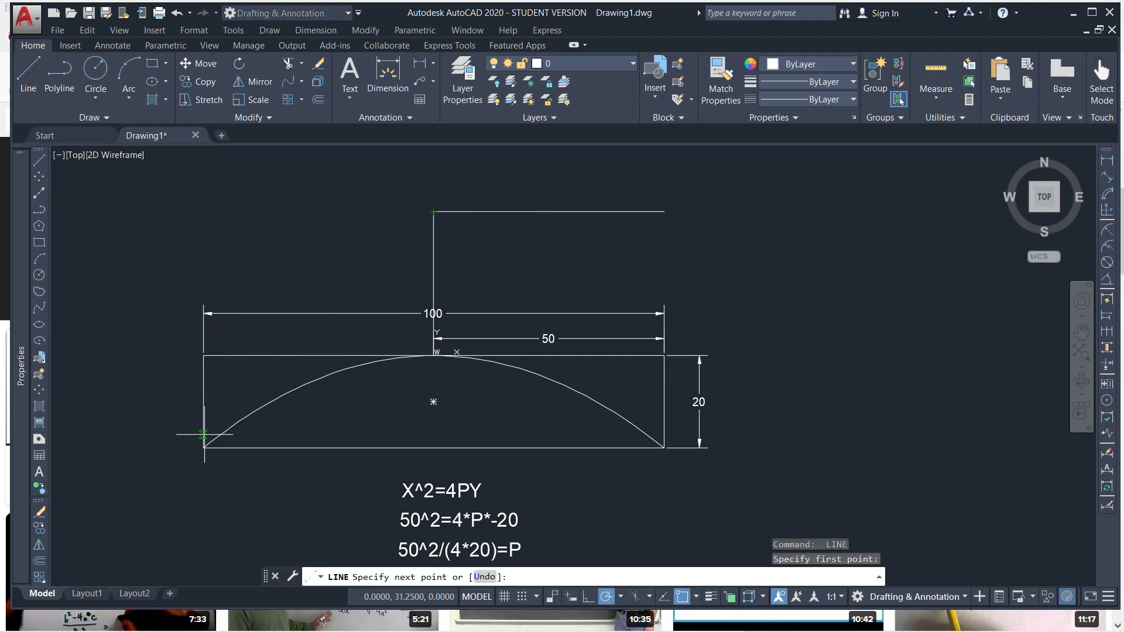
pyautogui.click(203, 211)
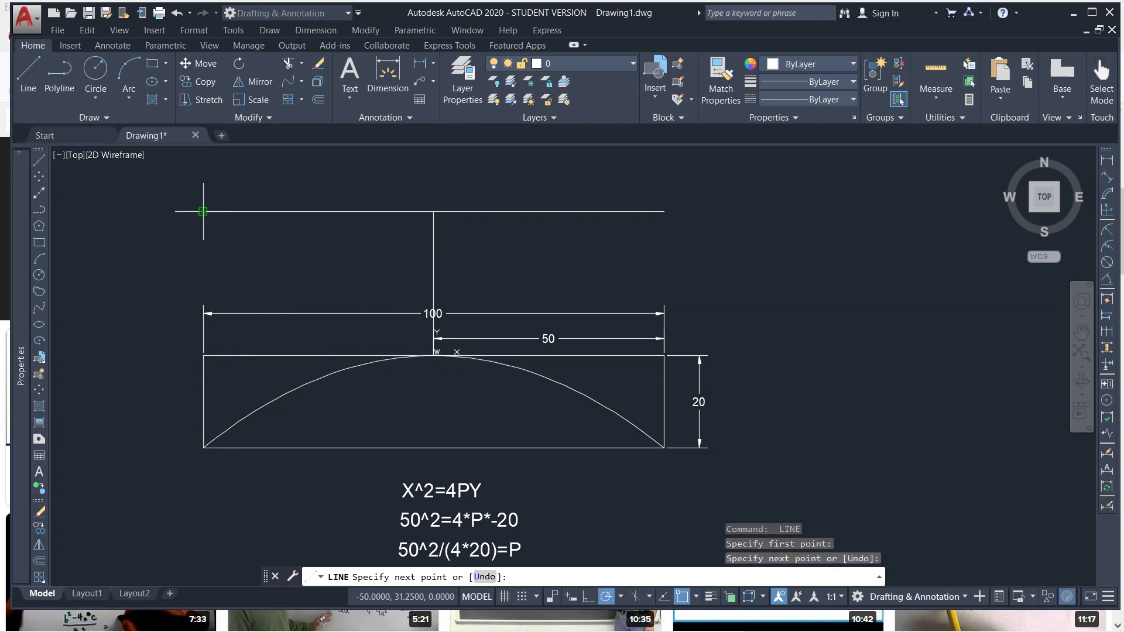
pyautogui.press('Return')
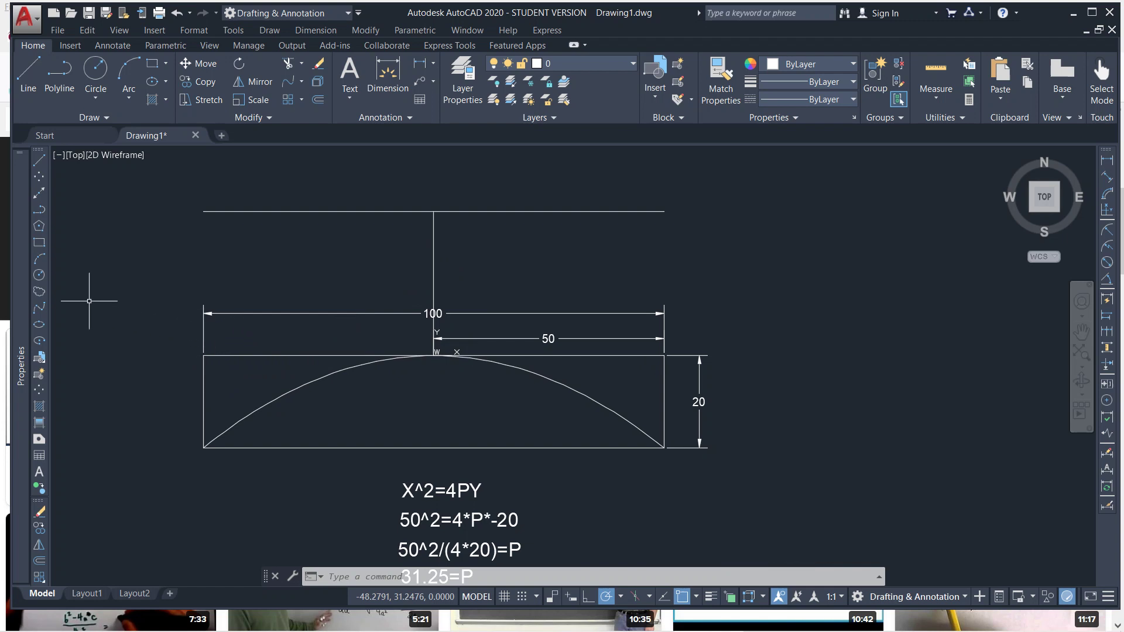
# Step: Draw a spline between the rectangle's bottom-left and bottom-right corners, then delete the duplicate curve
pyautogui.click(39, 308)
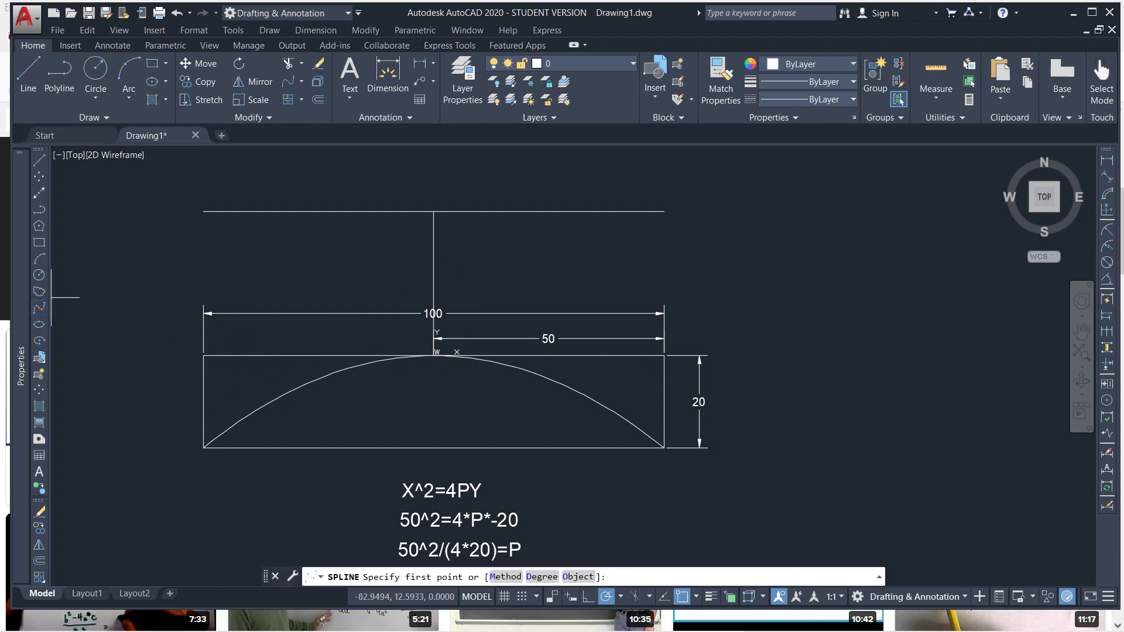
pyautogui.click(202, 447)
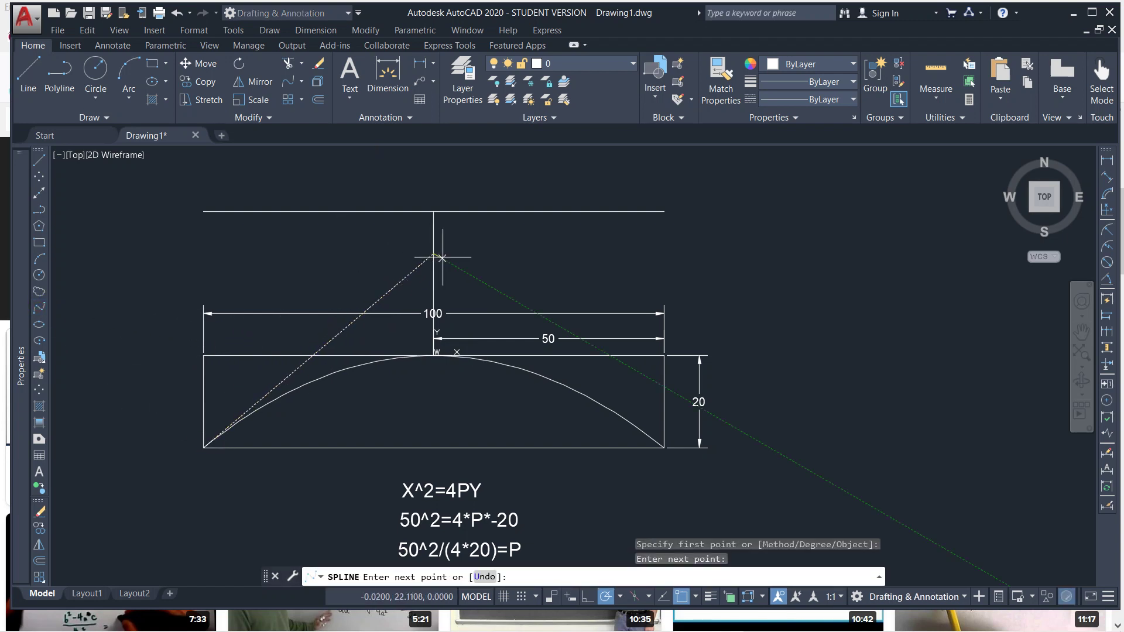
pyautogui.click(663, 449)
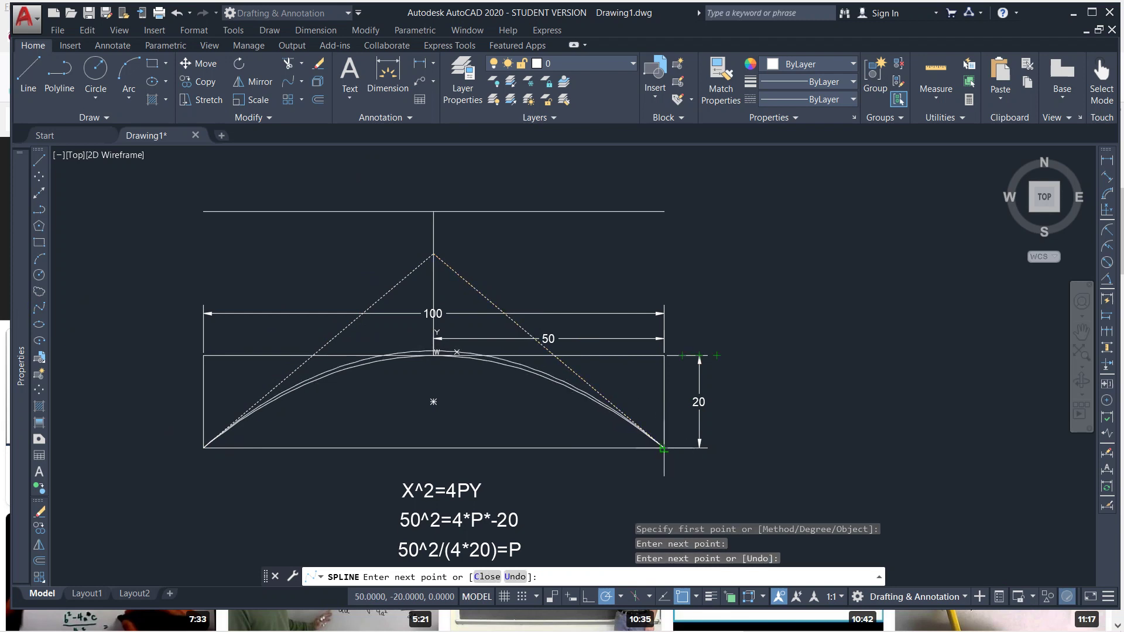
pyautogui.press('Return')
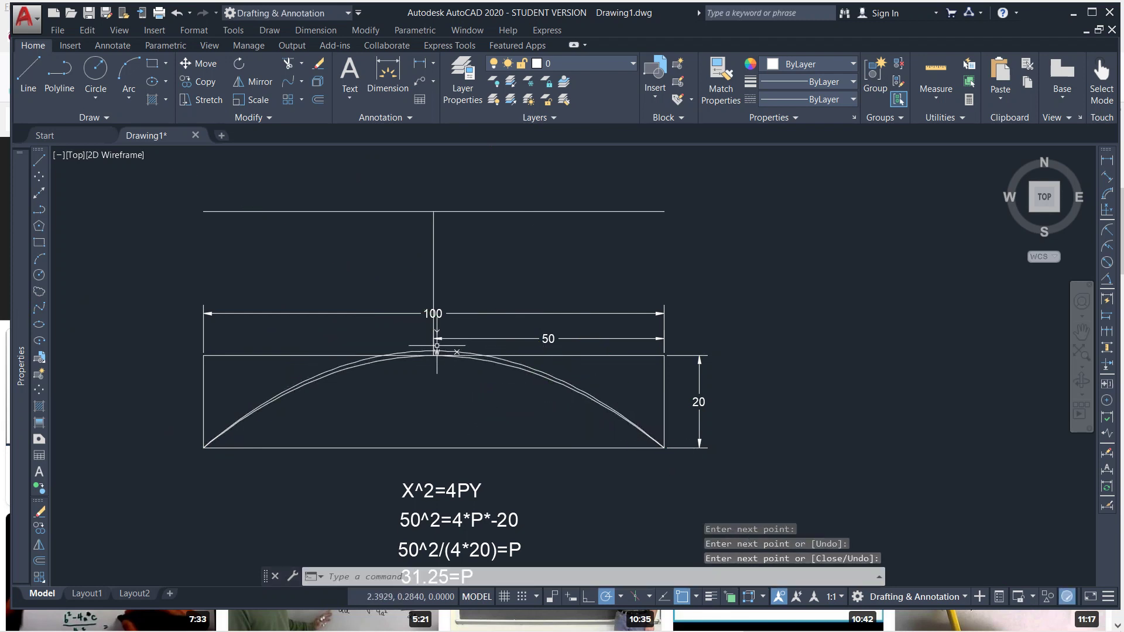
pyautogui.click(424, 353)
pyautogui.press('Delete')
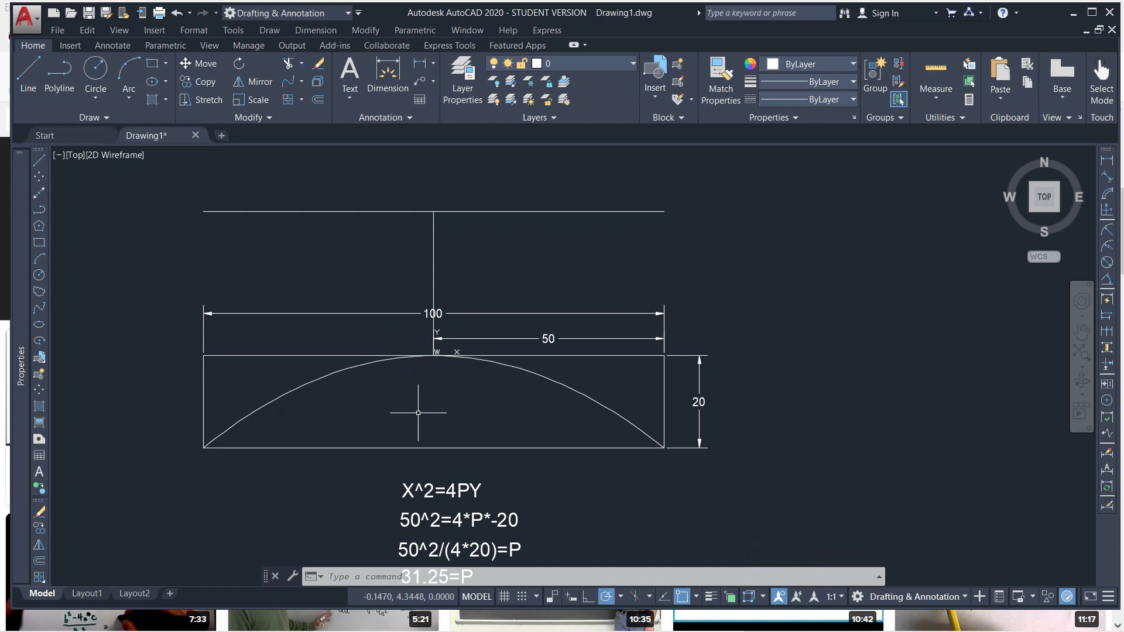
# Step: Draw a line 31.25 units straight down from the parabola's vertex
pyautogui.write('l')
pyautogui.press('Return')
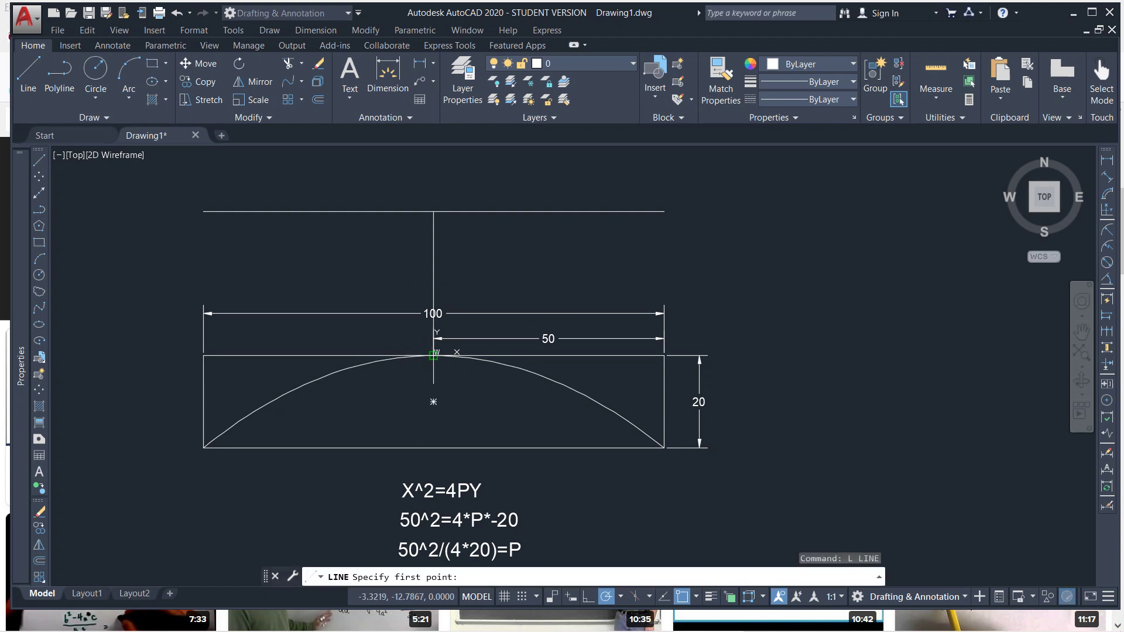
pyautogui.click(433, 356)
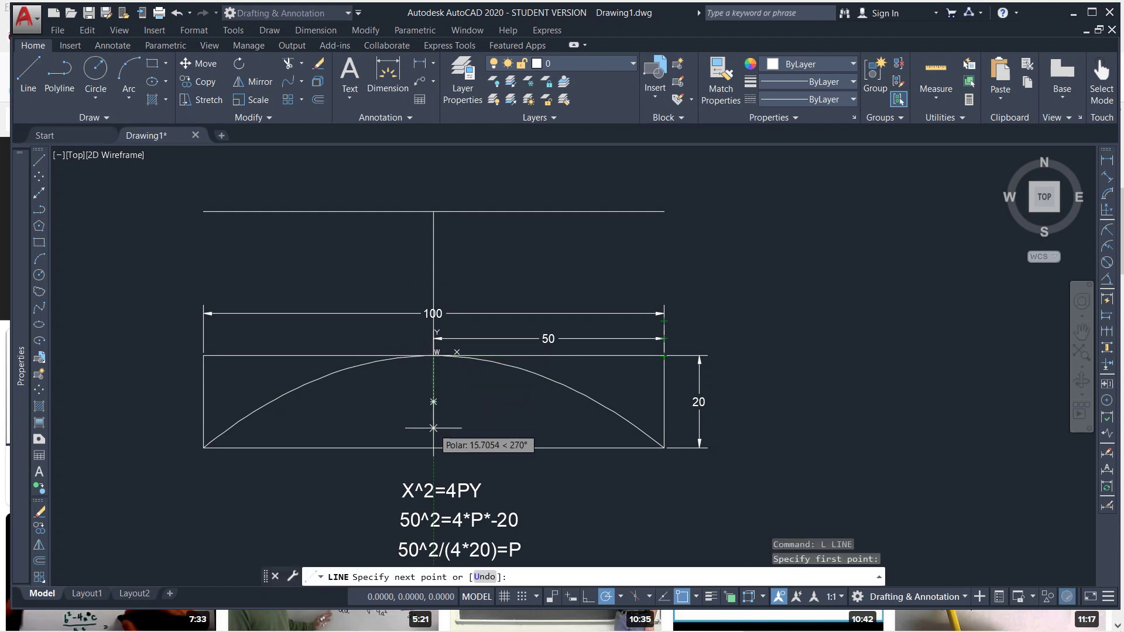
pyautogui.write('31.25')
pyautogui.press('Return')
pyautogui.press('Return')
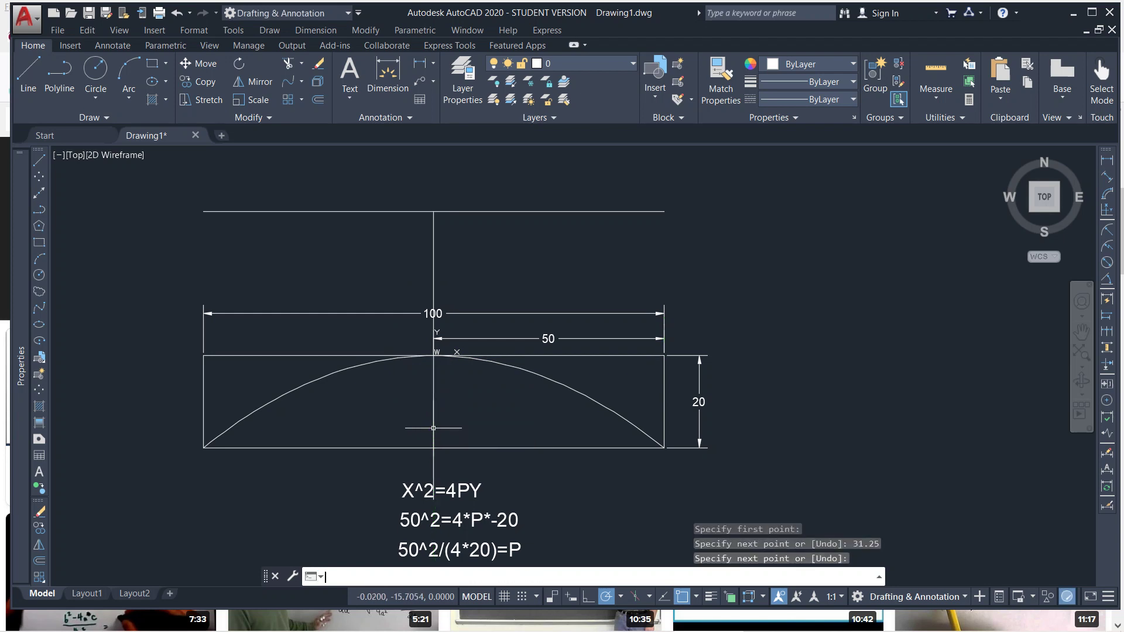
# Step: Window-select the four equation lines and start a move, then cancel it
pyautogui.scroll(-1, 362, 409)
pyautogui.click(373, 445)
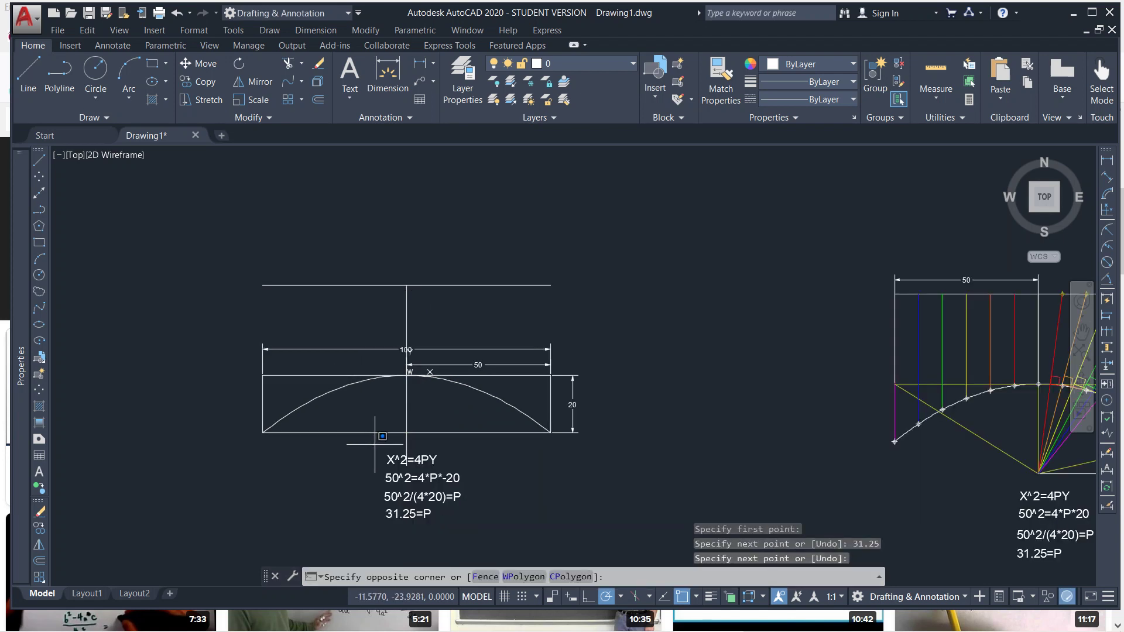
pyautogui.click(469, 532)
pyautogui.write('m')
pyautogui.press('Return')
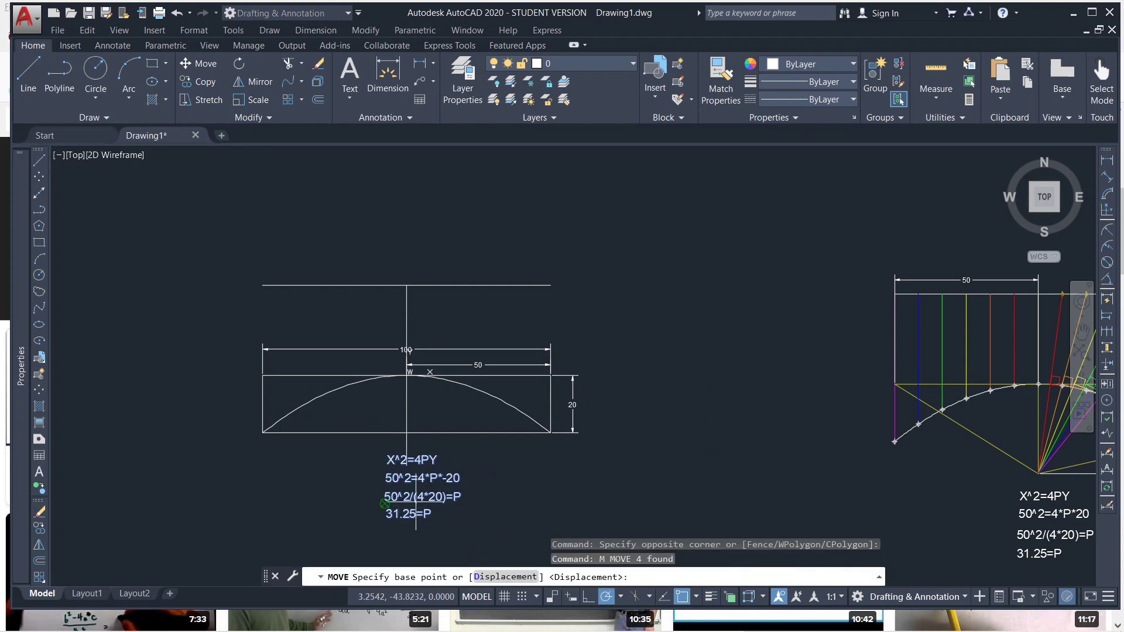
pyautogui.click(385, 482)
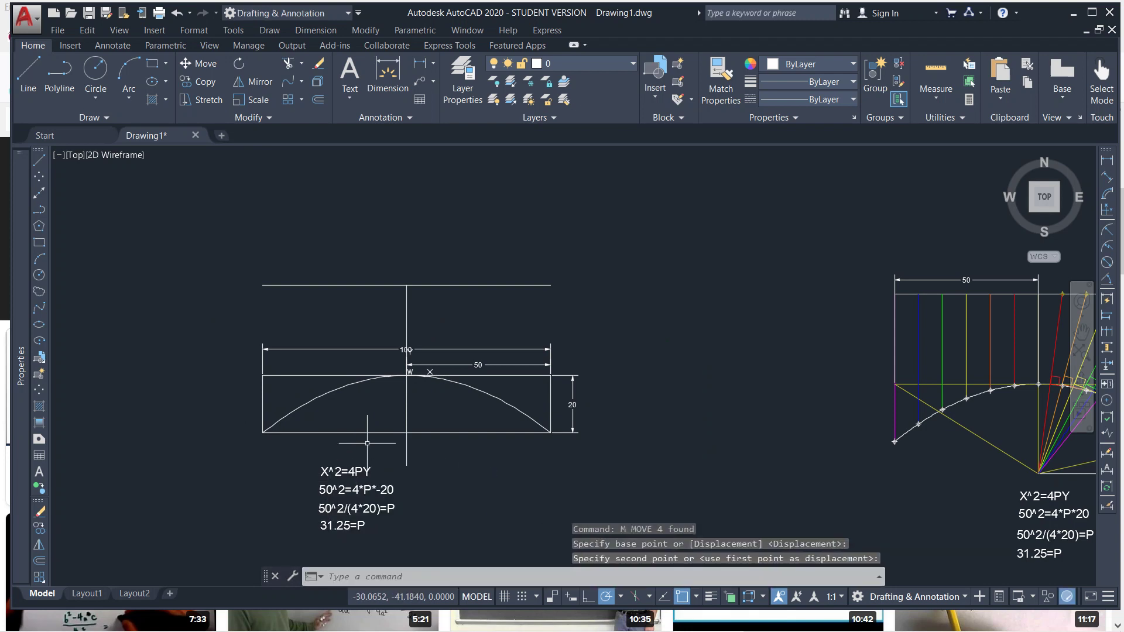
pyautogui.scroll(2, 397, 372)
pyautogui.press('Escape')
pyautogui.moveTo(418, 536); pyautogui.dragTo(485, 539, button='middle')
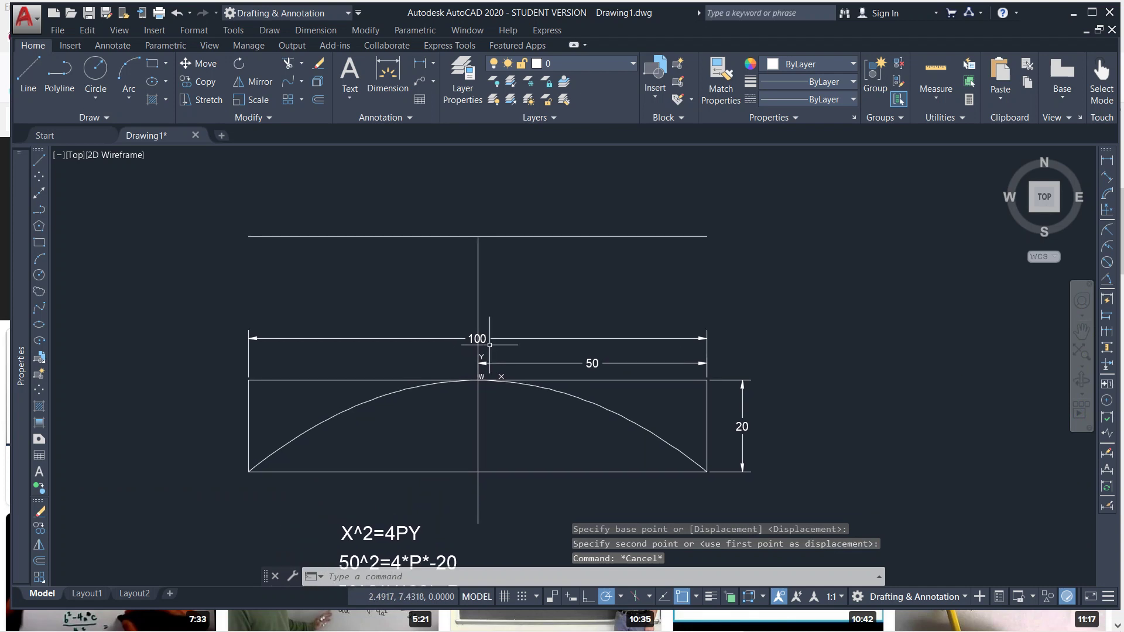
# Step: Draw a purple line from the top line's right end to the focus below the apex
pyautogui.write('l')
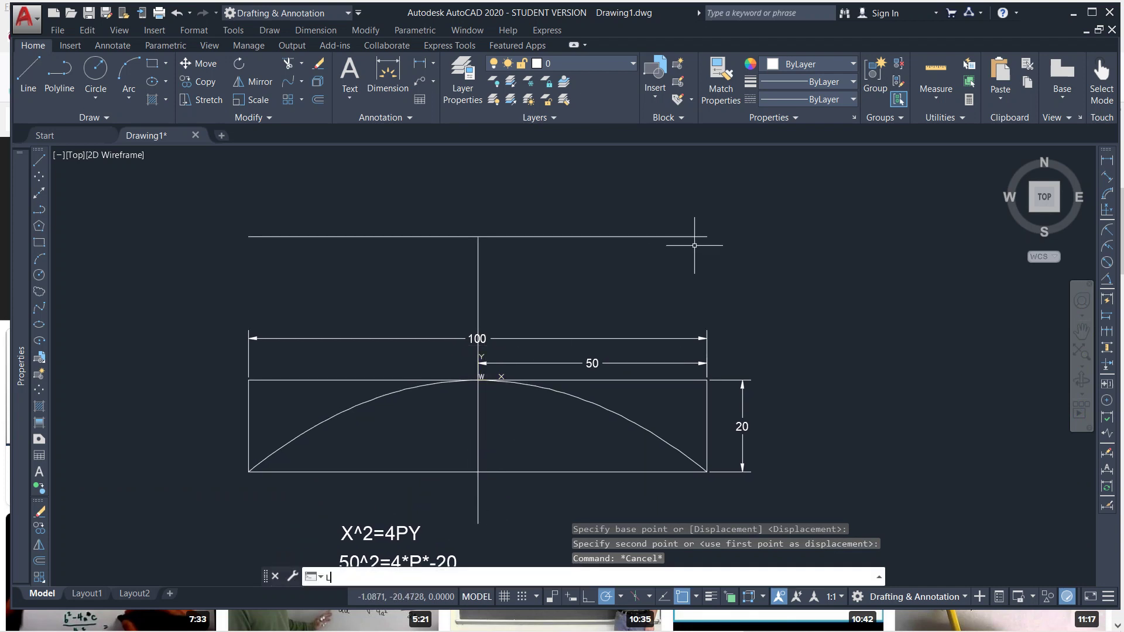
pyautogui.press('Return')
pyautogui.click(708, 237)
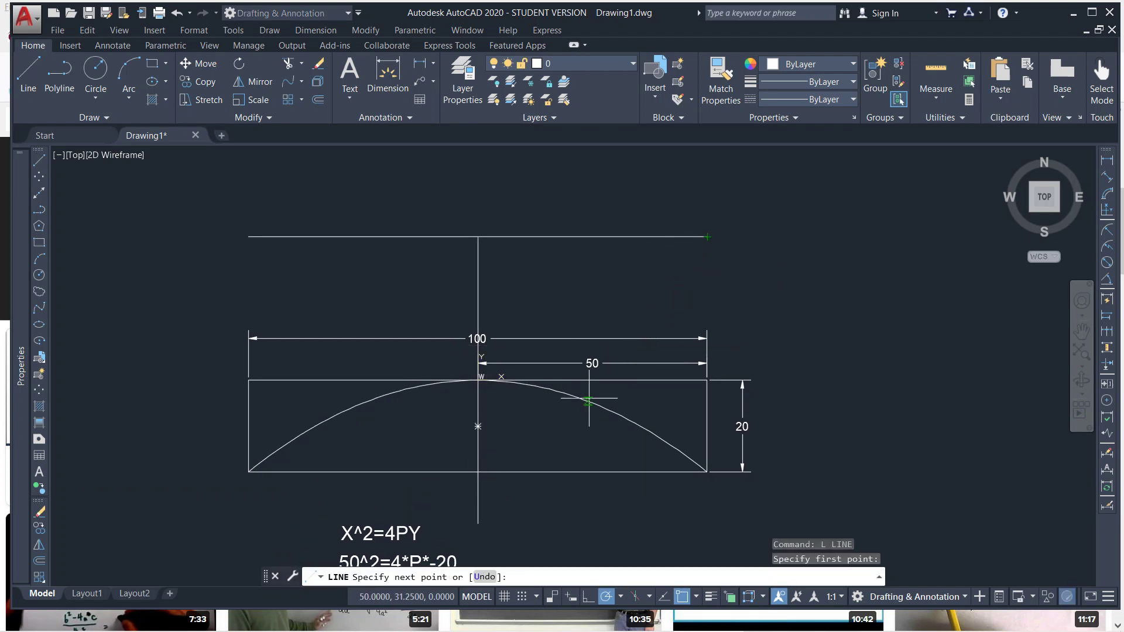
pyautogui.click(478, 523)
pyautogui.click(795, 65)
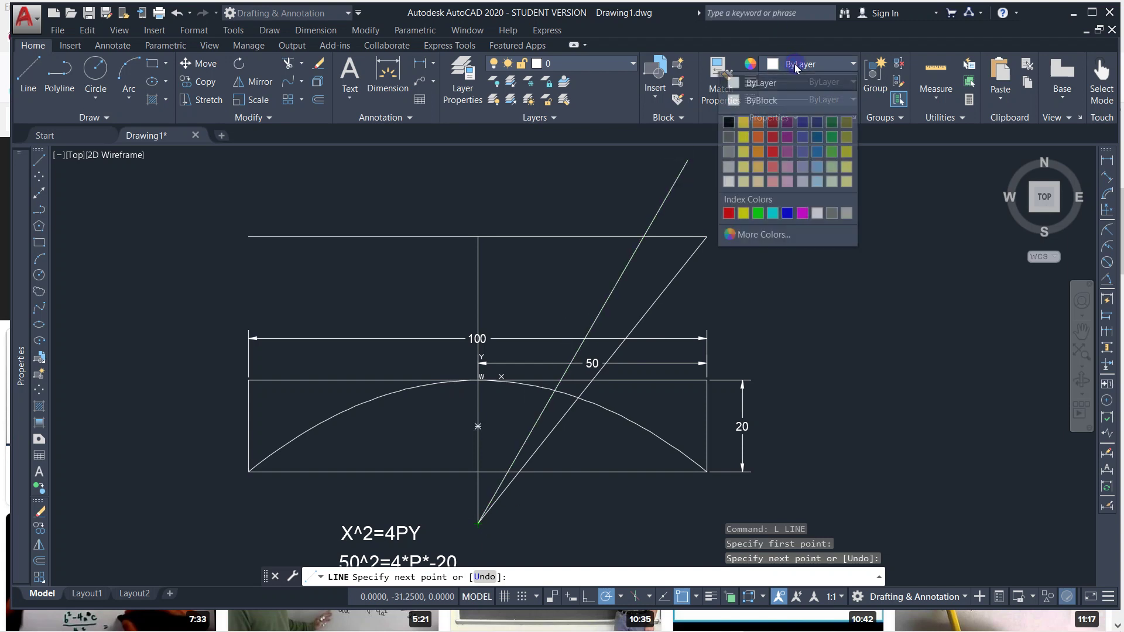
pyautogui.click(789, 151)
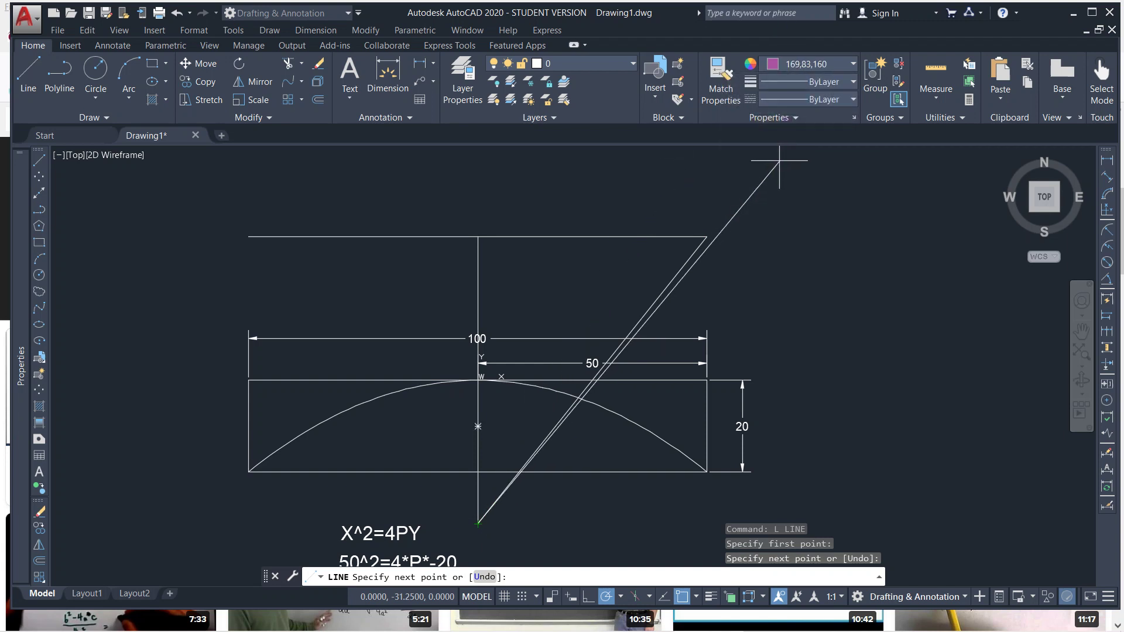
pyautogui.press('Return')
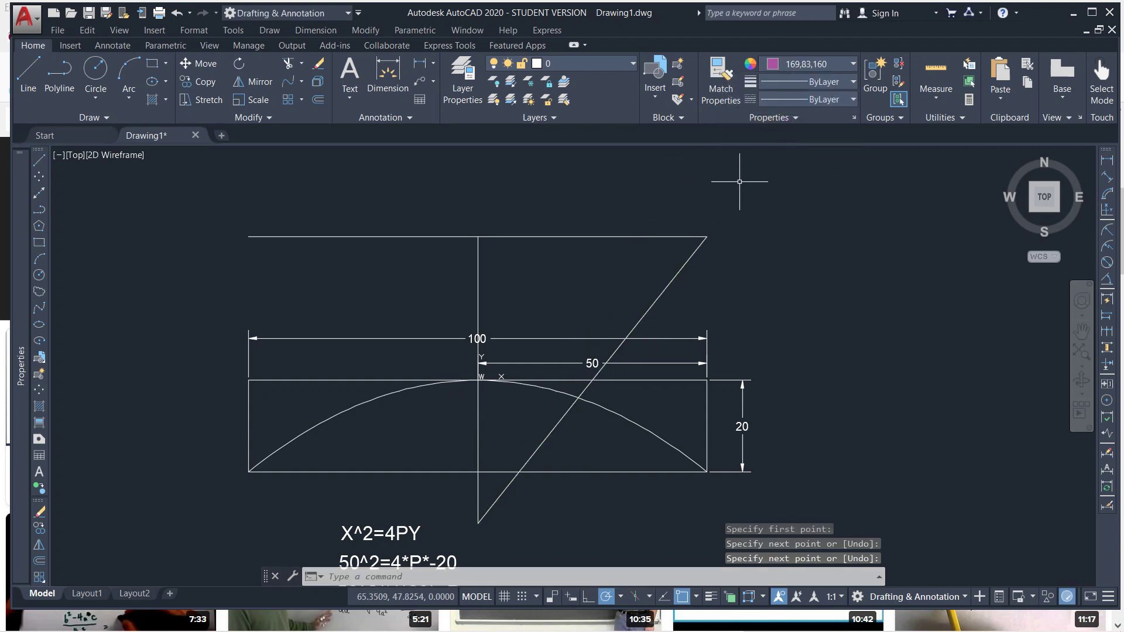
# Step: Set the diagonal line's colour to purple
pyautogui.click(680, 272)
pyautogui.click(793, 66)
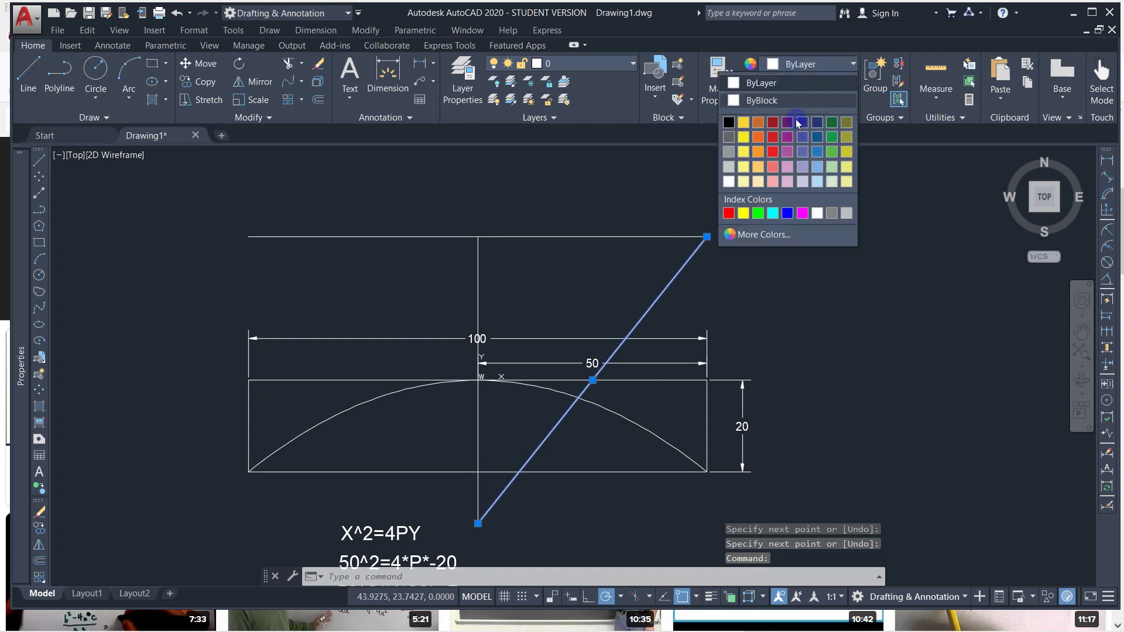
pyautogui.click(788, 149)
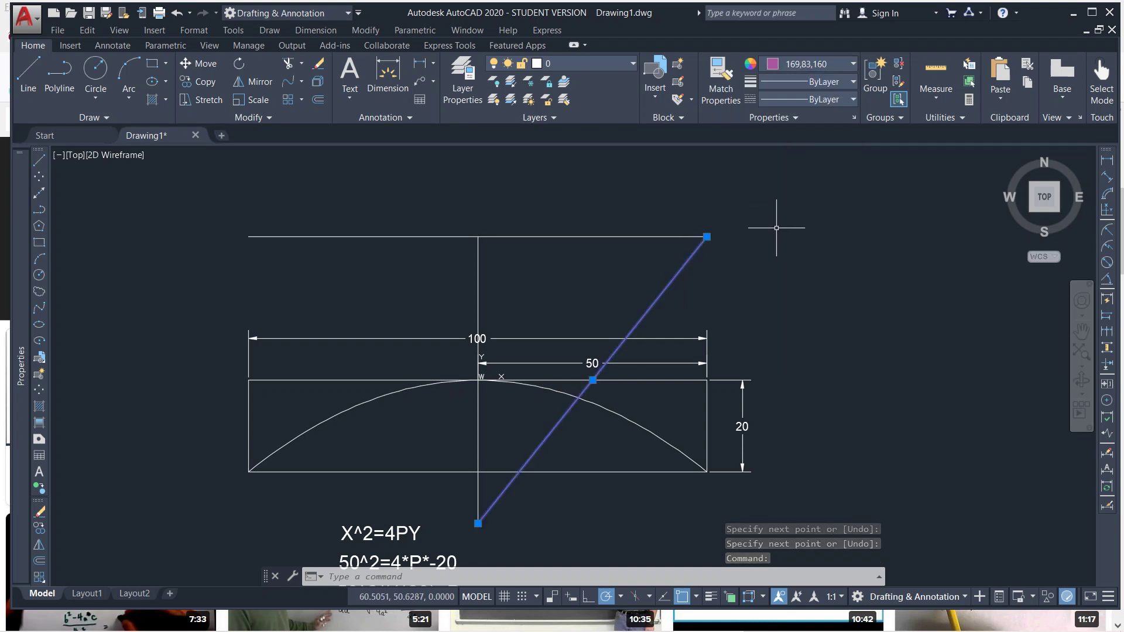
pyautogui.press('Return')
pyautogui.click(664, 290)
pyautogui.press('Escape')
pyautogui.press('Escape')
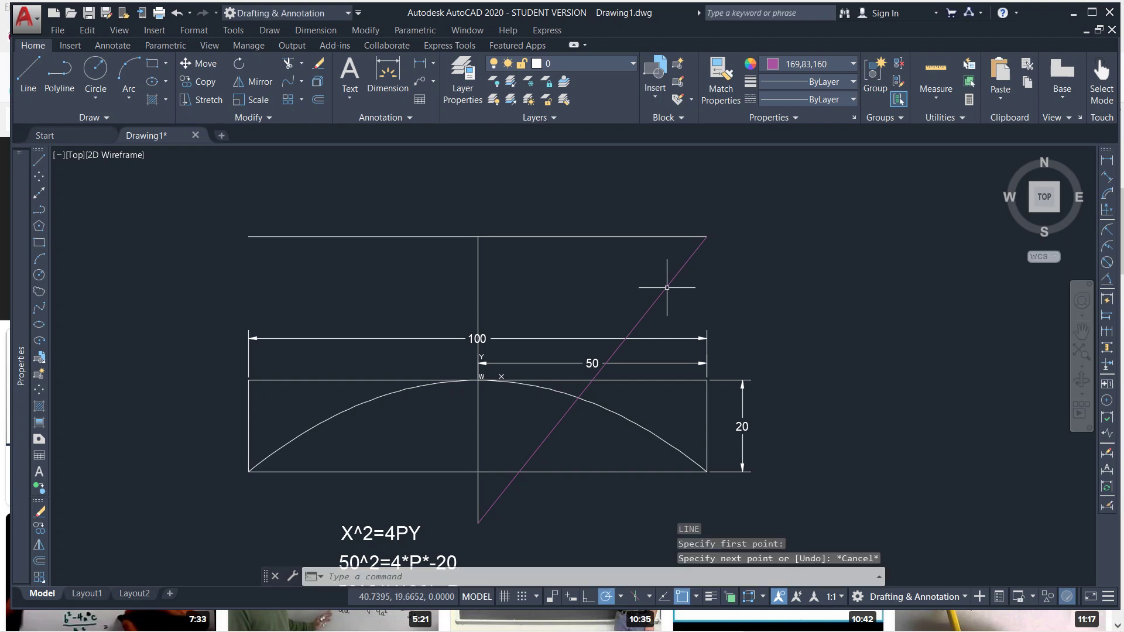
# Step: Change the diagonal line's colour to magenta and deselect it
pyautogui.click(667, 285)
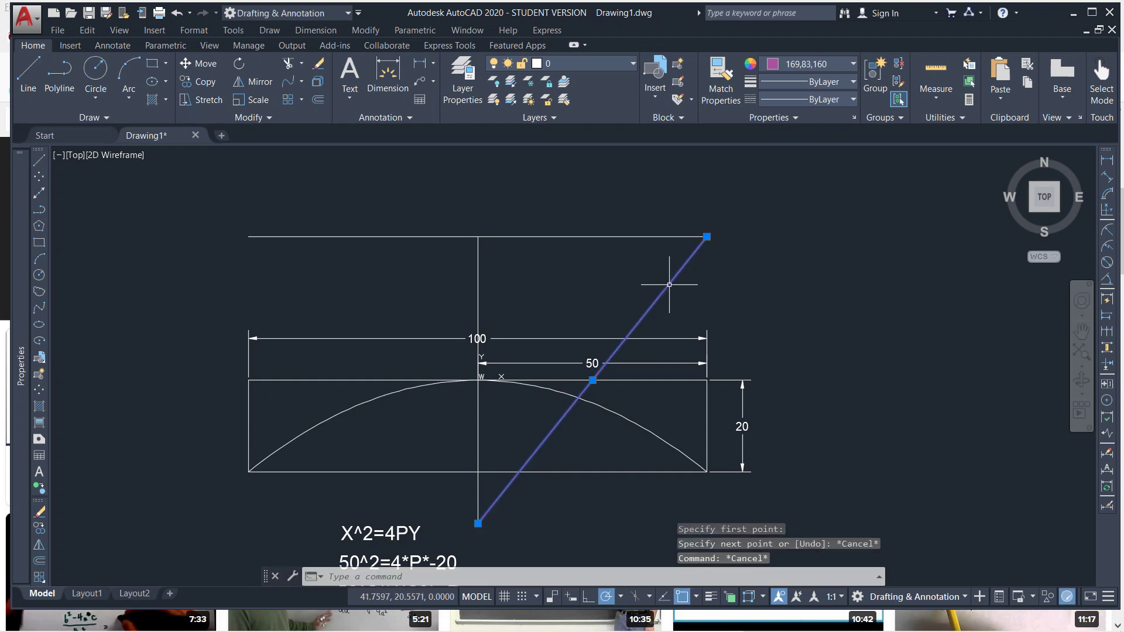
pyautogui.click(793, 65)
pyautogui.click(803, 212)
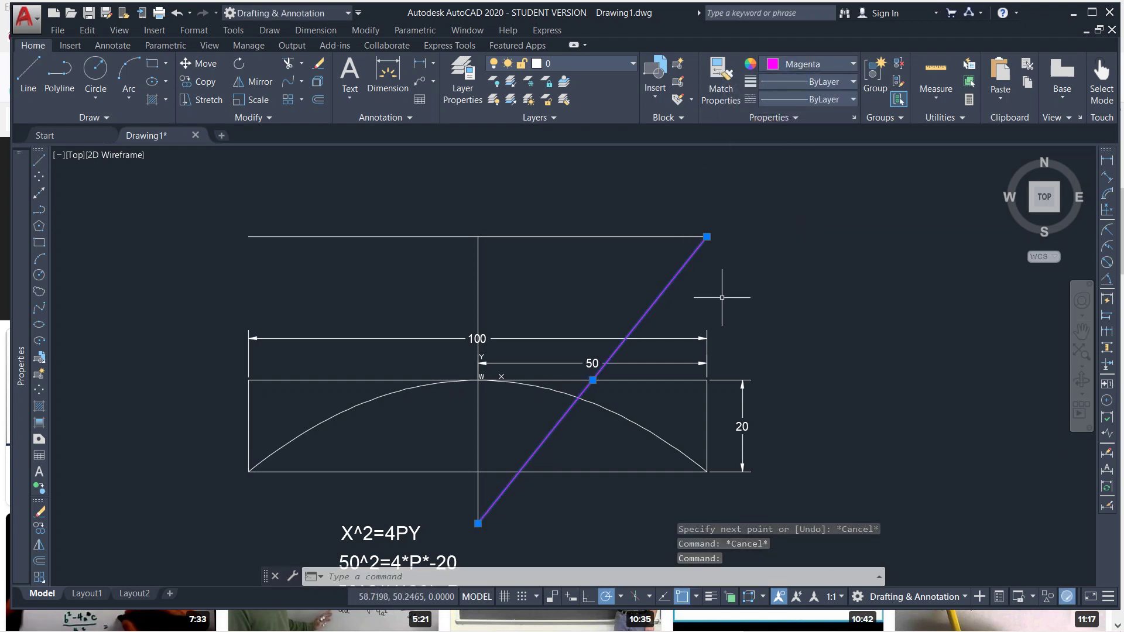
pyautogui.press('Escape')
pyautogui.press('Escape')
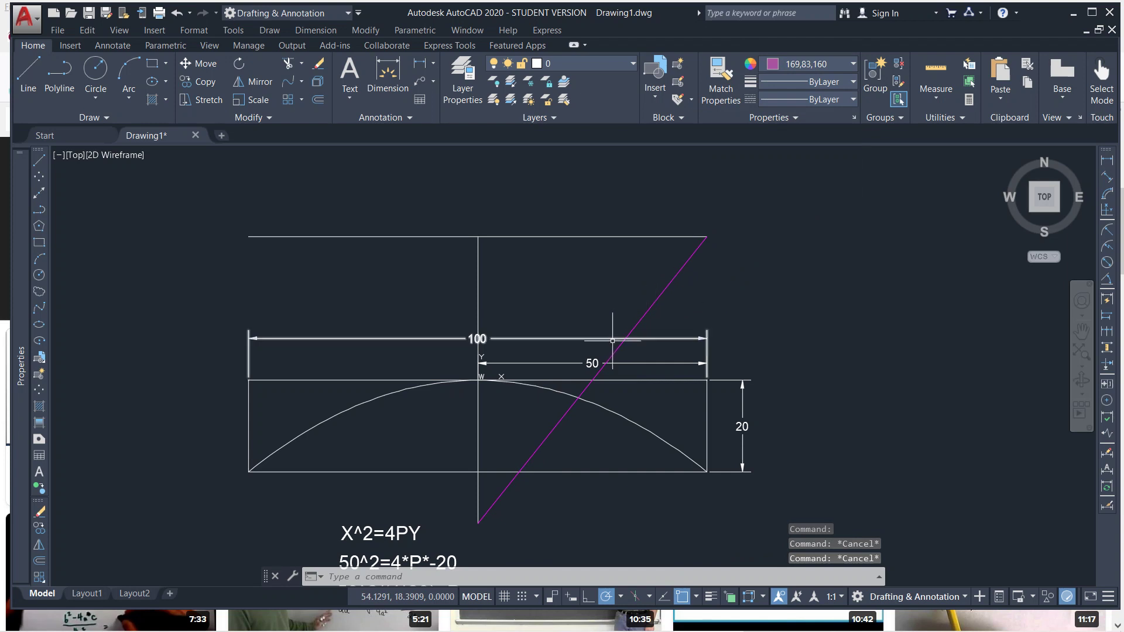
# Step: Draw a short line from right of the diagonal ending on the magenta line
pyautogui.write('l')
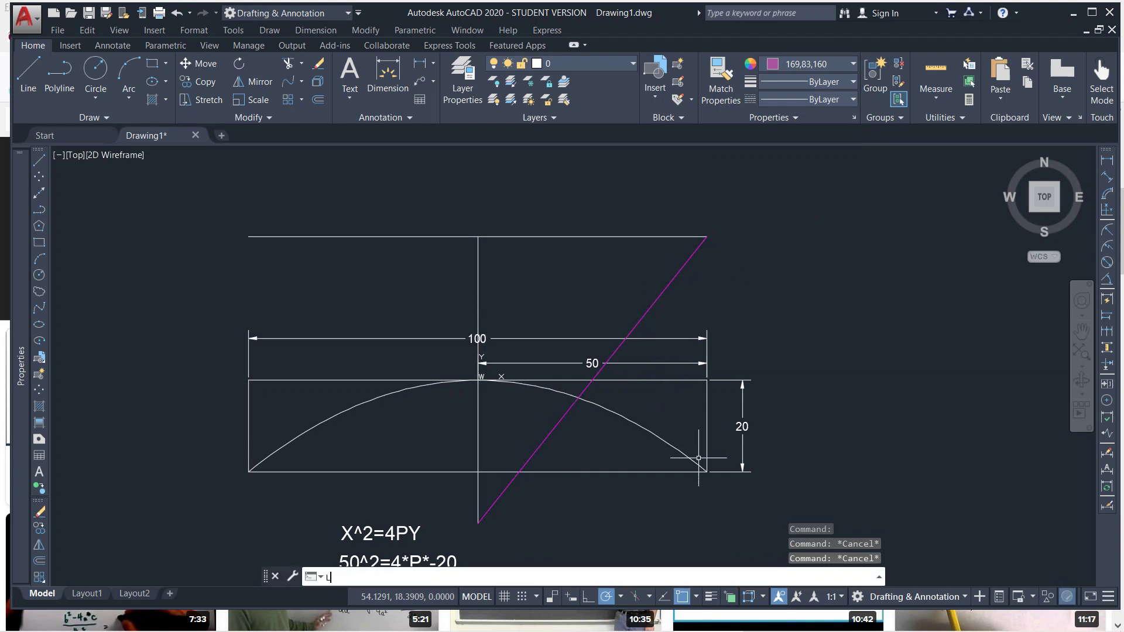
pyautogui.press('Return')
pyautogui.click(763, 341)
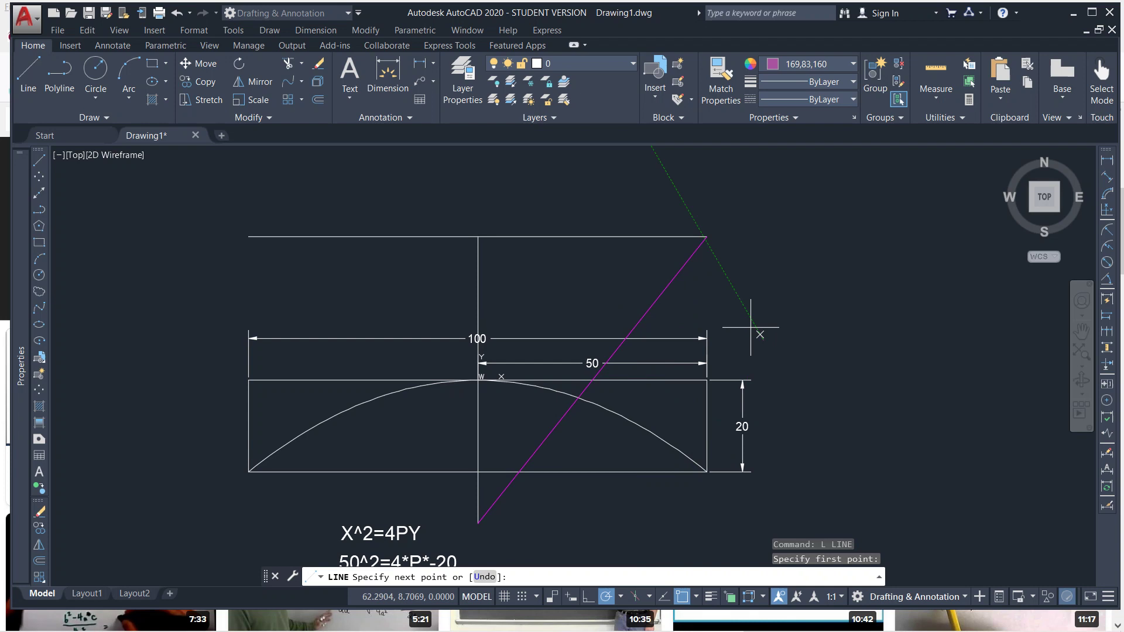
pyautogui.click(678, 273)
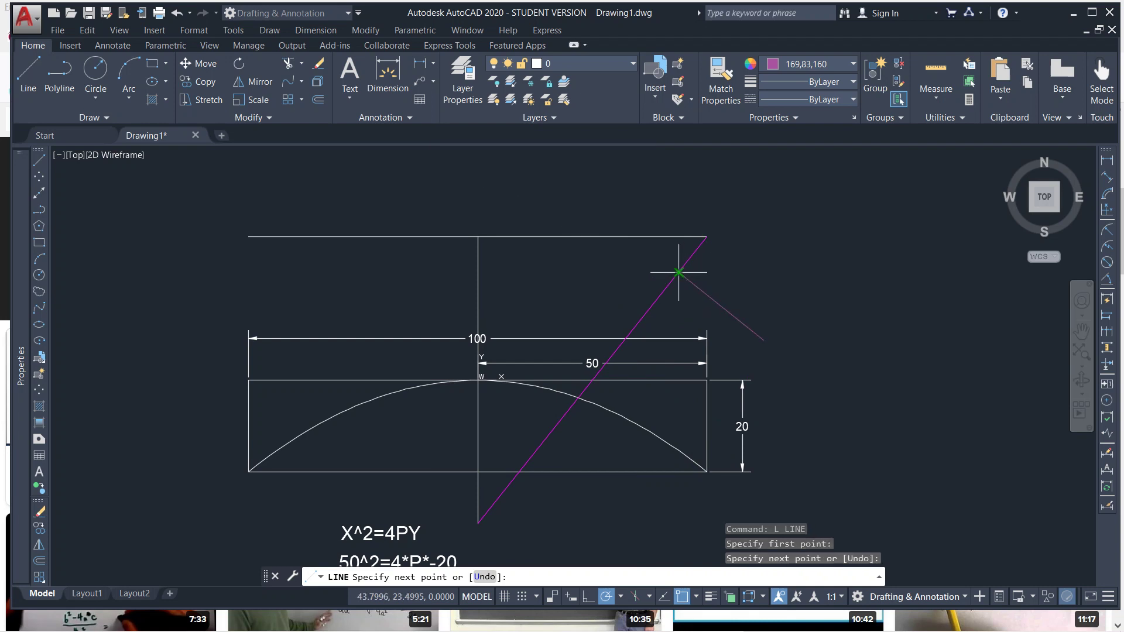
pyautogui.press('Return')
# Step: Move the short line so its upper end sits on the rectangle's lower-right corner
pyautogui.click(706, 283)
pyautogui.click(685, 291)
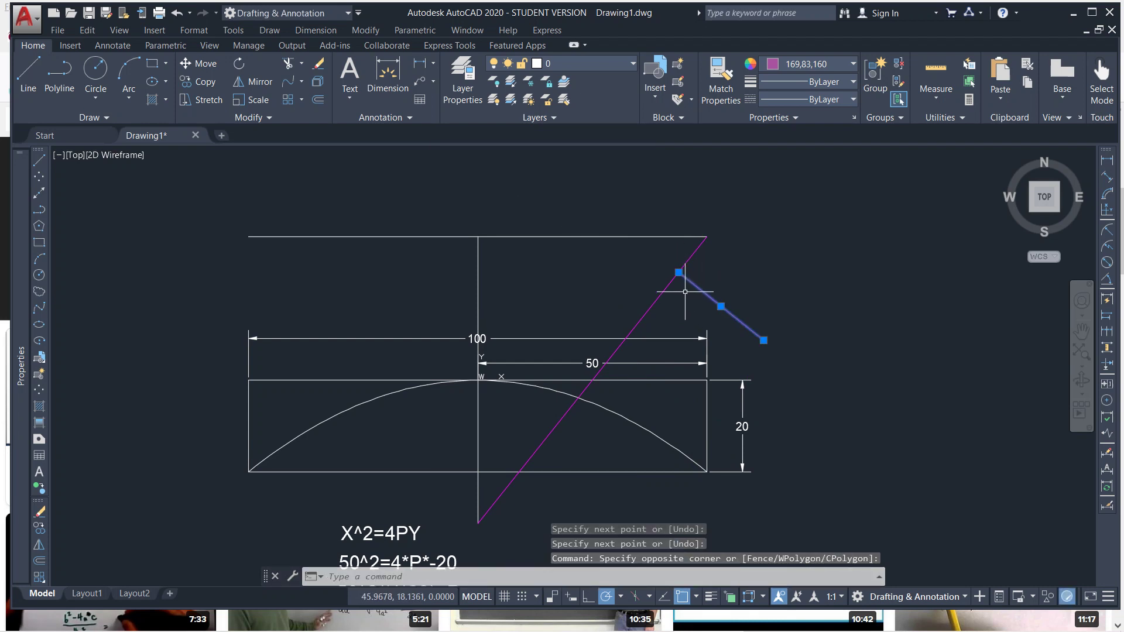
pyautogui.write('m')
pyautogui.press('Return')
pyautogui.click(679, 273)
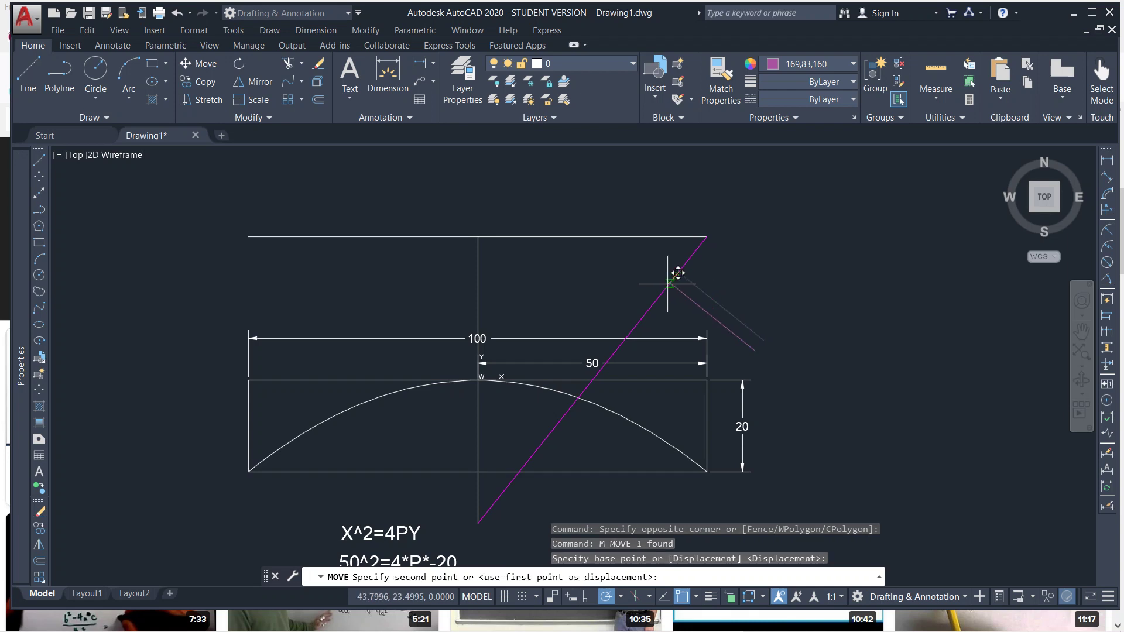
pyautogui.click(718, 461)
# Step: Move the sloped line again, placing its lower-right end on the rectangle's lower-right corner
pyautogui.moveTo(758, 503); pyautogui.dragTo(650, 325, button='middle')
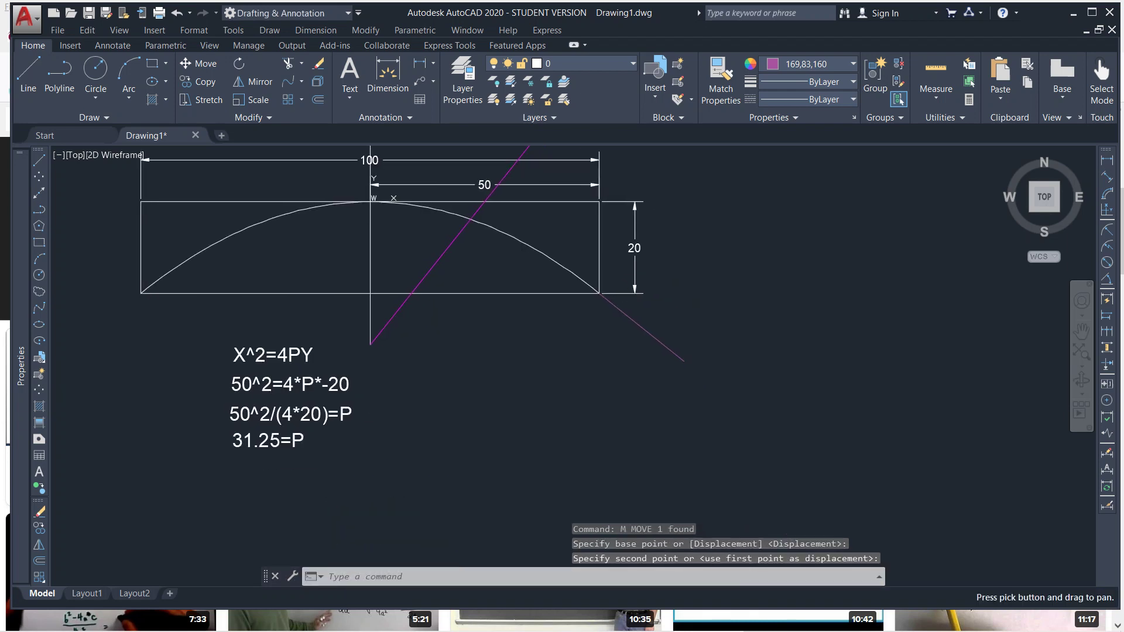
pyautogui.click(655, 341)
pyautogui.write('m')
pyautogui.press('Return')
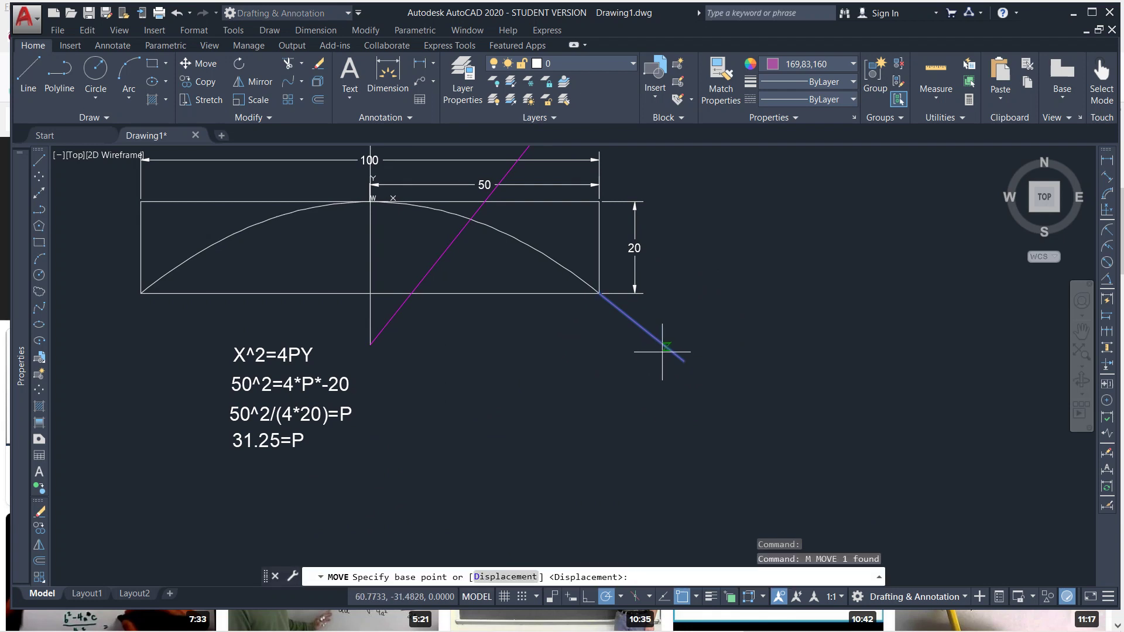
pyautogui.click(683, 361)
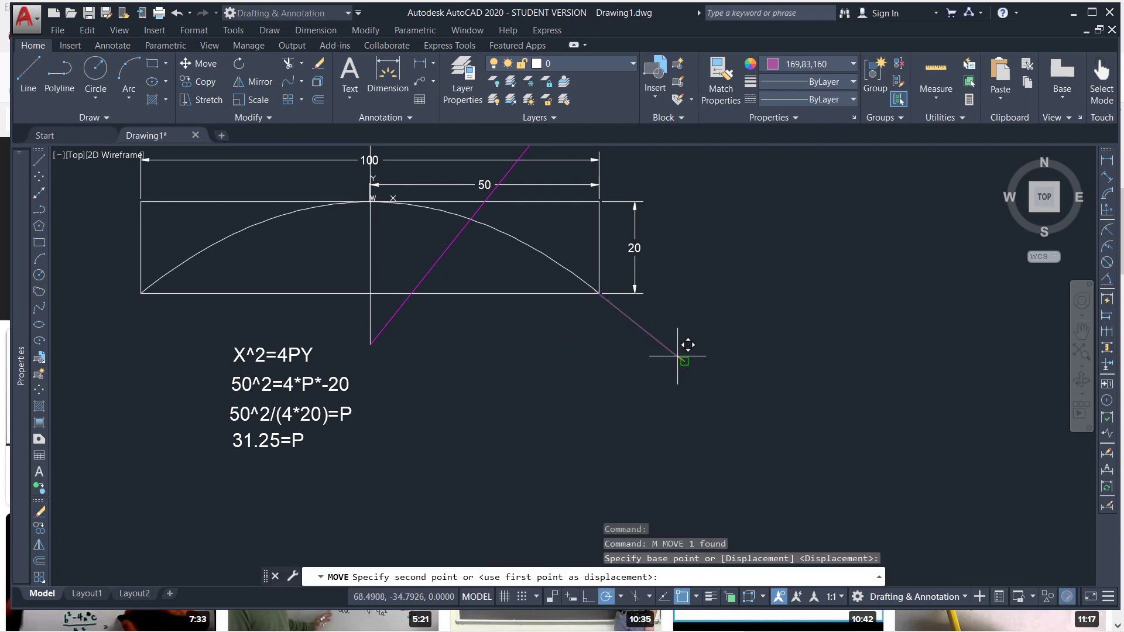
pyautogui.click(598, 293)
pyautogui.scroll(6, 598, 293)
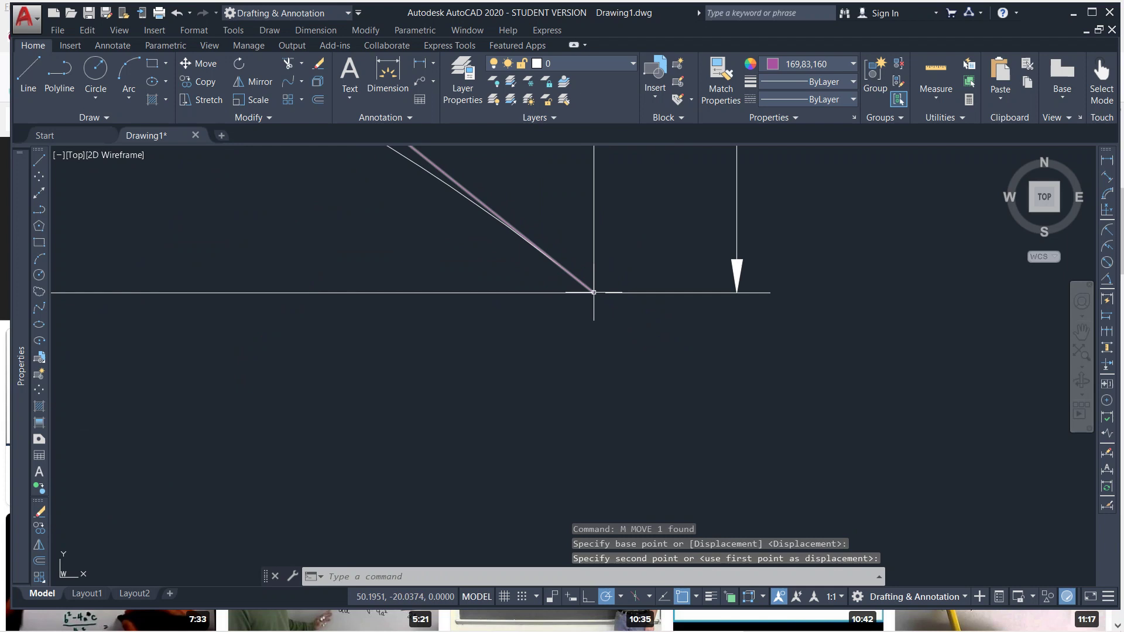
pyautogui.scroll(-6, 589, 299)
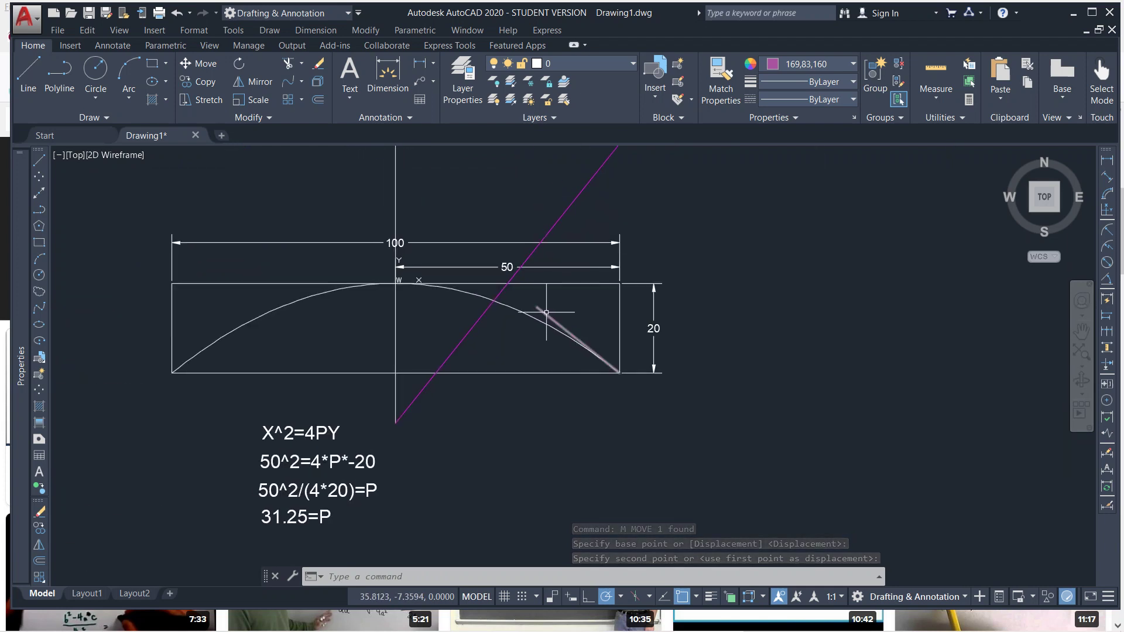
# Step: Lengthen the sloped line's upper end to meet the magenta diagonal
pyautogui.click(548, 316)
pyautogui.moveTo(537, 307)
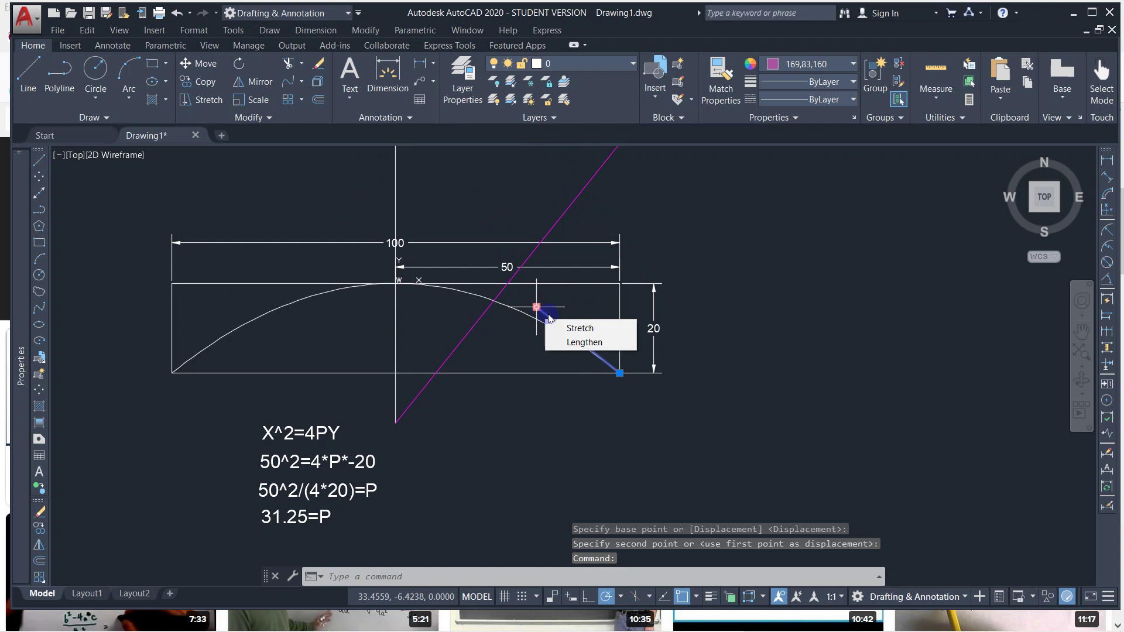
pyautogui.click(584, 343)
pyautogui.scroll(2, 509, 284)
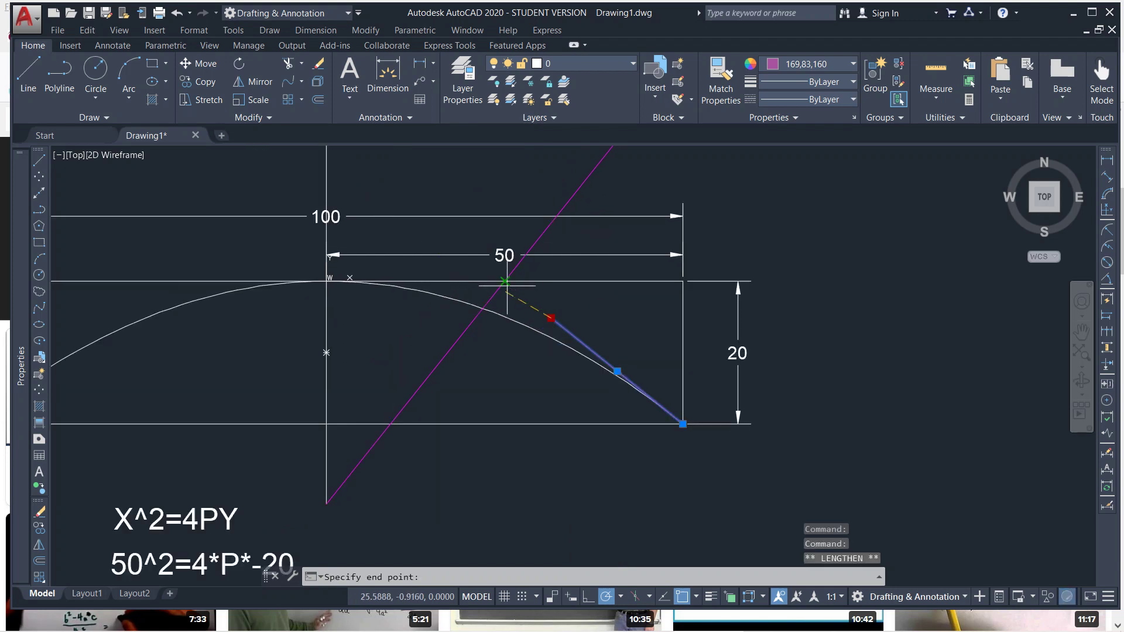
pyautogui.click(508, 284)
pyautogui.press('Escape')
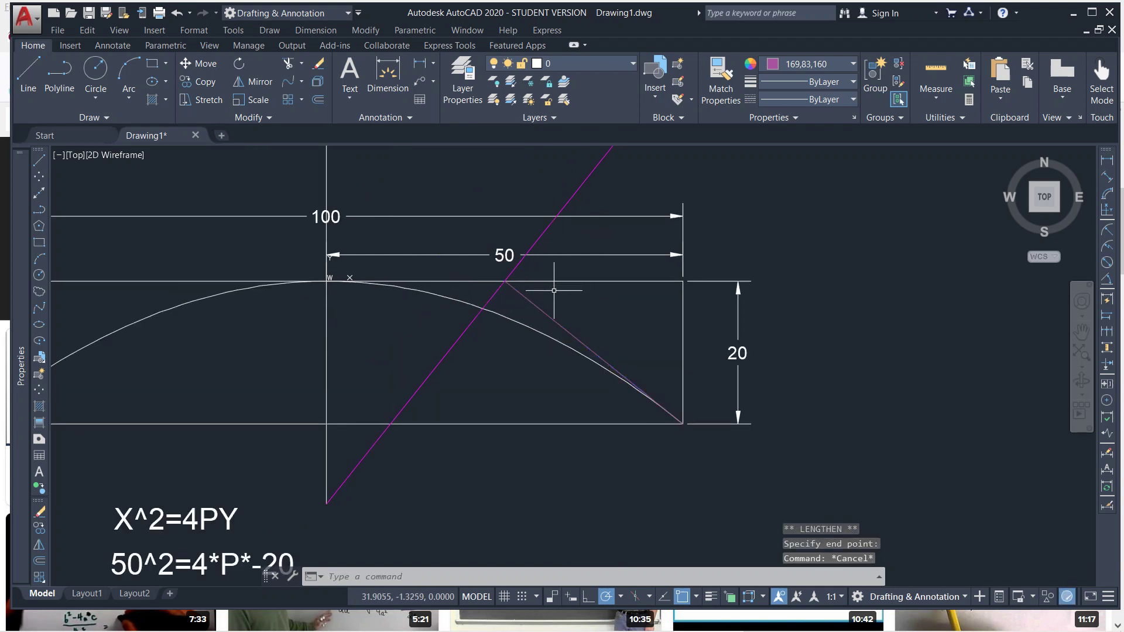
pyautogui.press('Escape')
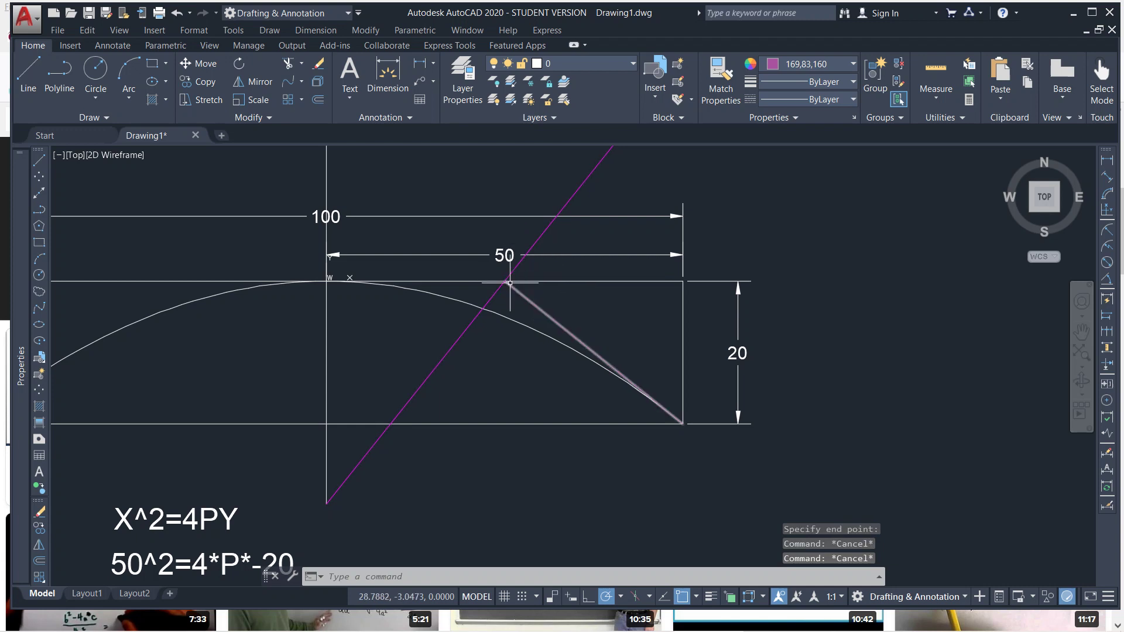
pyautogui.scroll(-1, 514, 282)
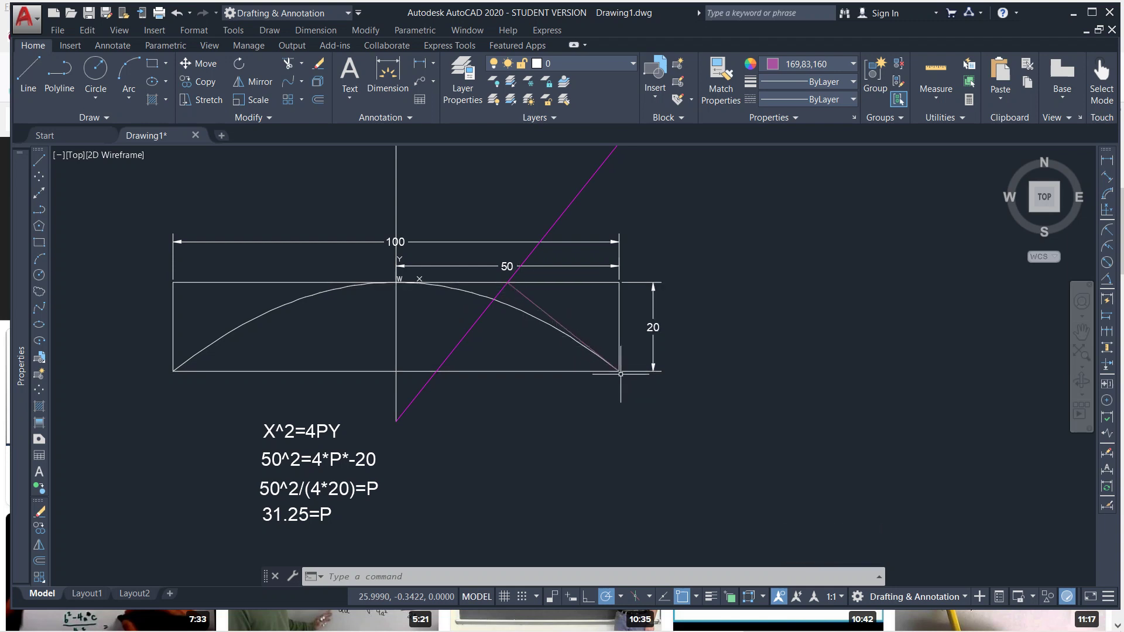
pyautogui.moveTo(615, 187)
pyautogui.mouseDown(button='middle')
pyautogui.moveTo(597, 263)
pyautogui.moveTo(577, 256)
pyautogui.mouseUp(button='middle')
# Step: Draw a magenta vertical line from the top-right corner to below the rectangle's lower-right corner
pyautogui.write('l')
pyautogui.press('Return')
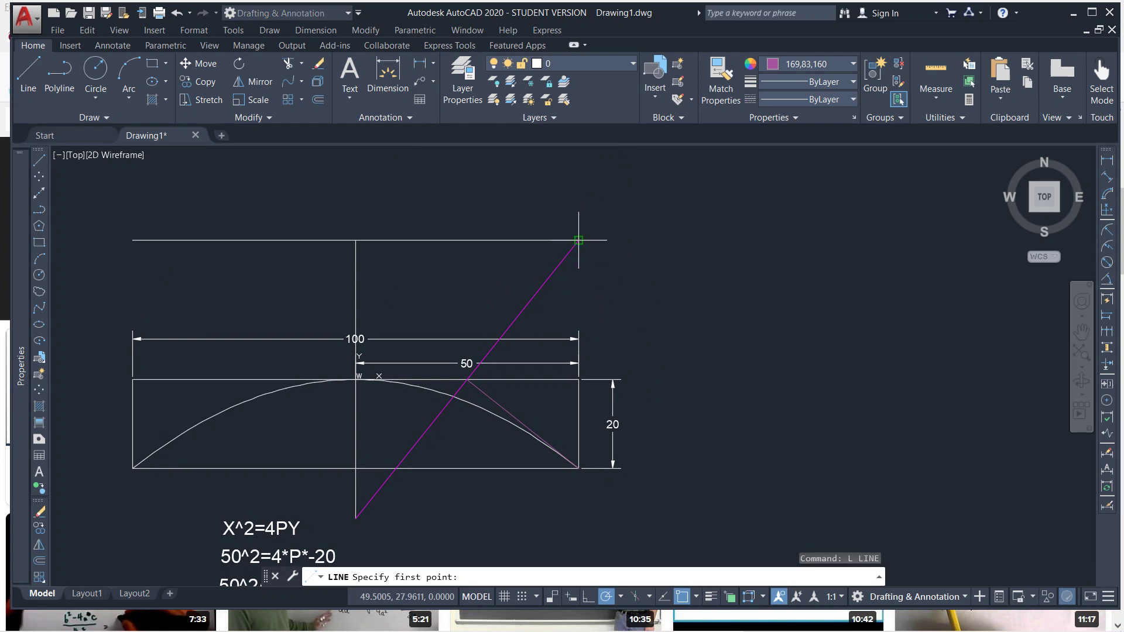
pyautogui.click(579, 240)
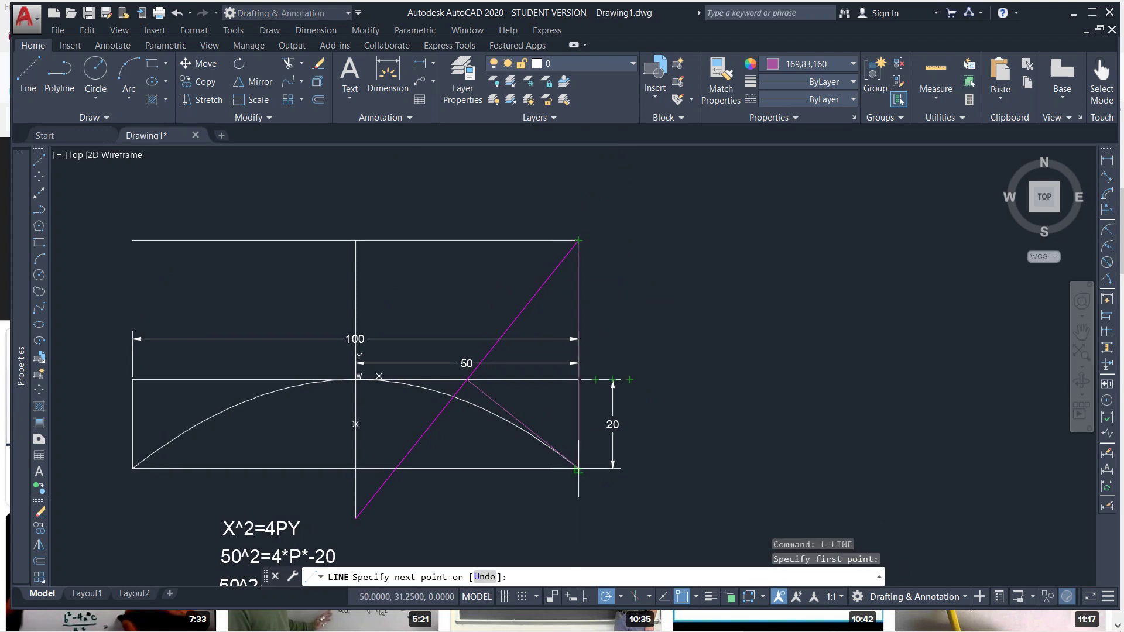
pyautogui.click(578, 511)
pyautogui.rightClick(594, 495)
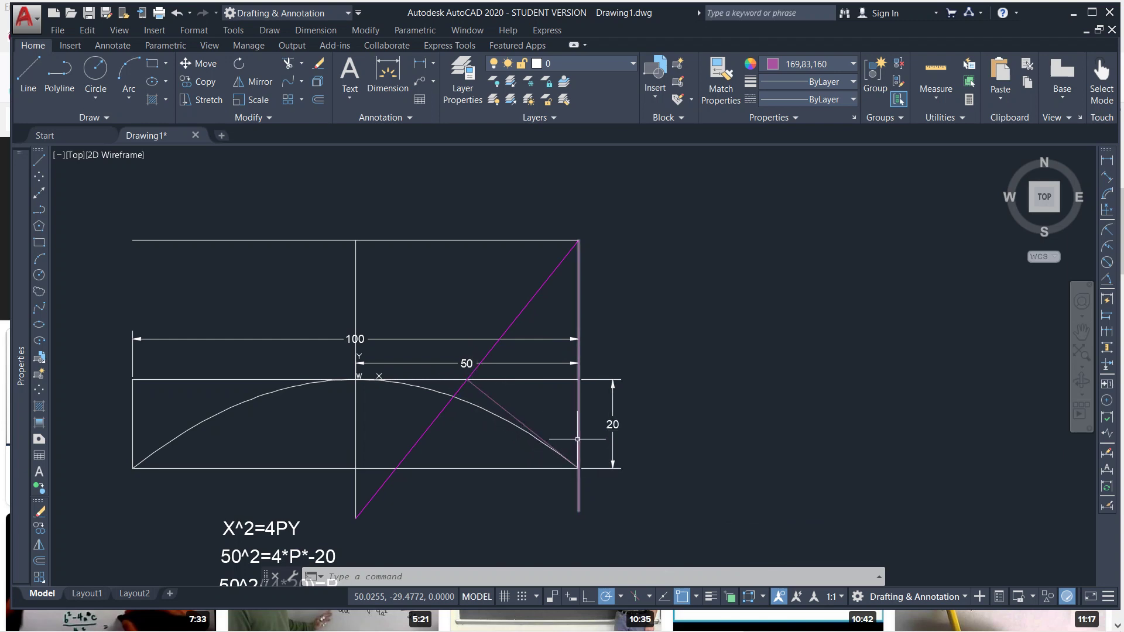
# Step: Trim the vertical line's overhang below the baseline, using the sloped line as cutting edge
pyautogui.write('tr')
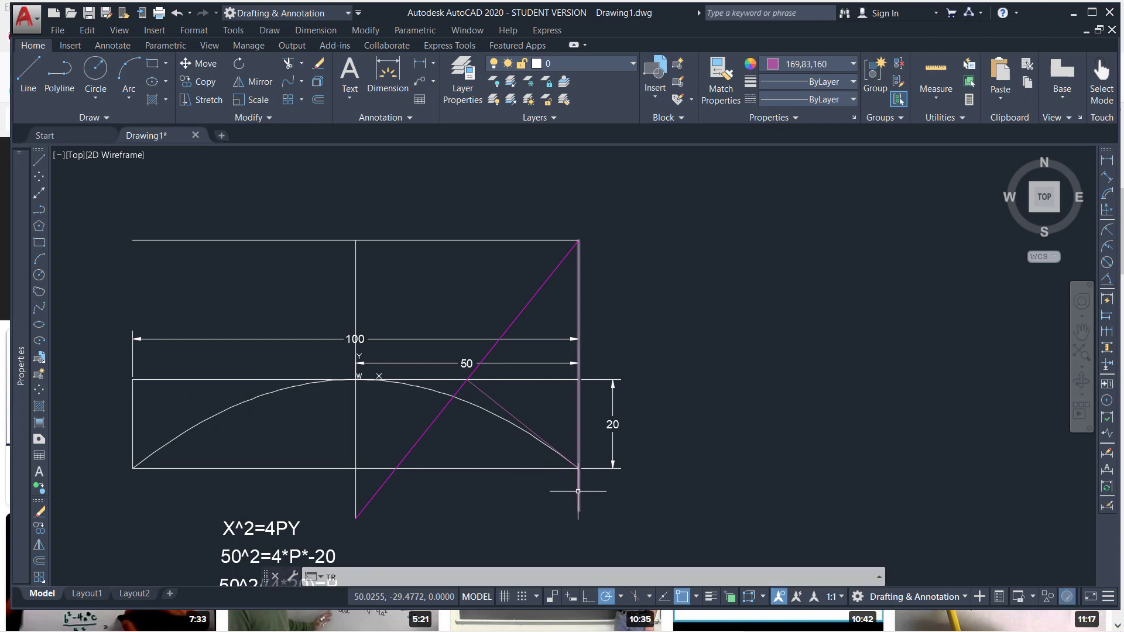
pyautogui.press('Return')
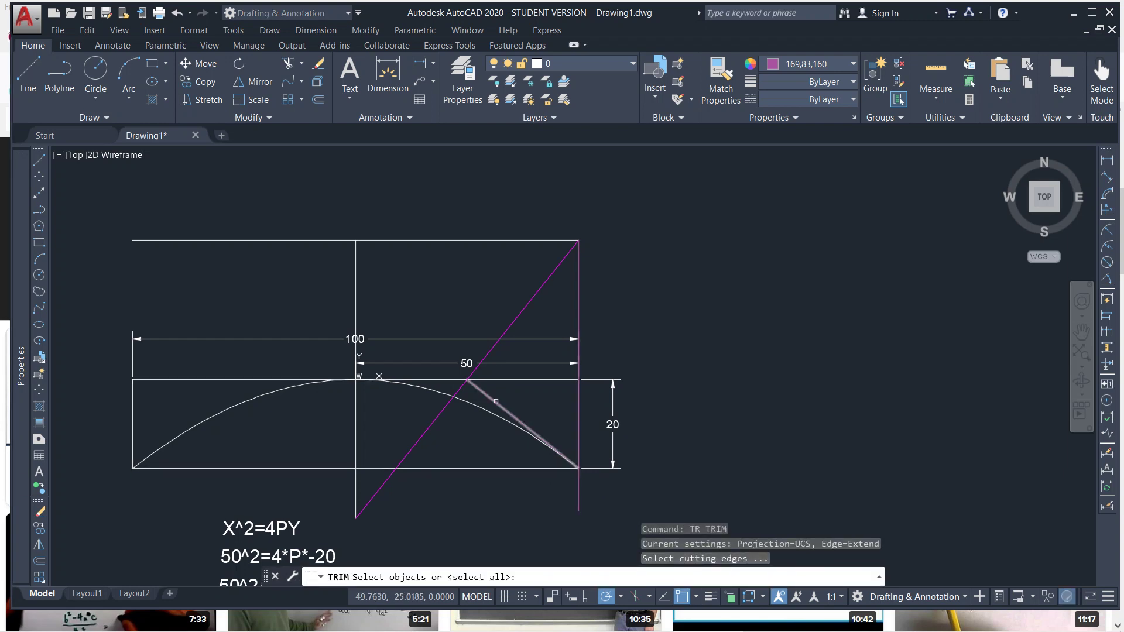
pyautogui.click(496, 401)
pyautogui.press('Return')
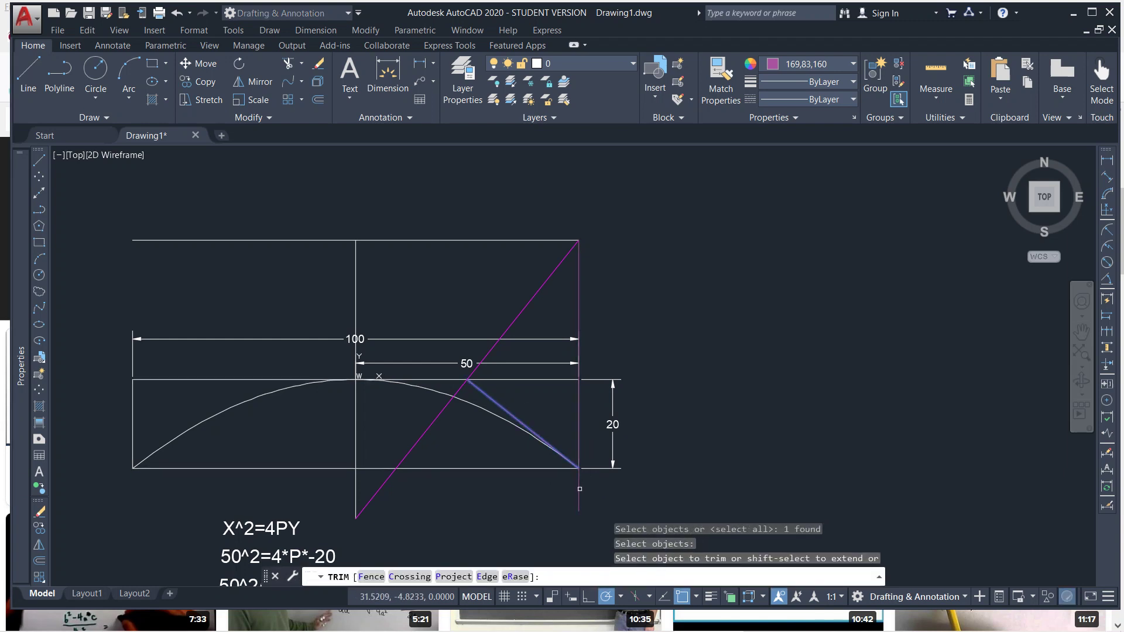
pyautogui.click(579, 490)
pyautogui.scroll(5, 577, 474)
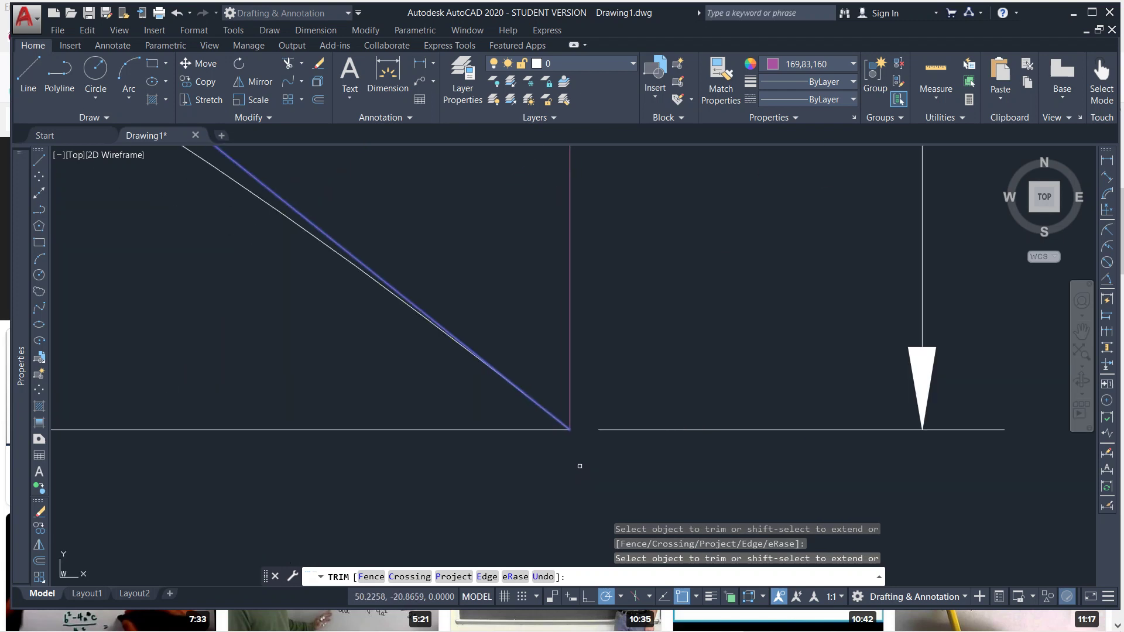
pyautogui.scroll(-2, 565, 429)
pyautogui.click(583, 354)
pyautogui.press('Escape')
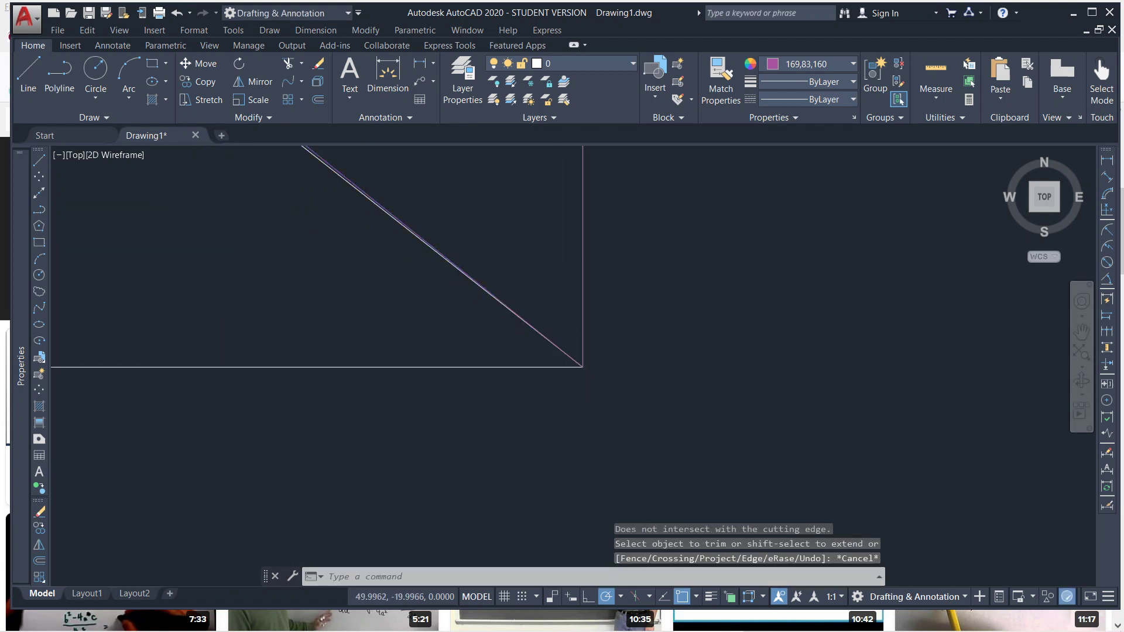
pyautogui.scroll(-6, 585, 370)
pyautogui.scroll(4, 584, 370)
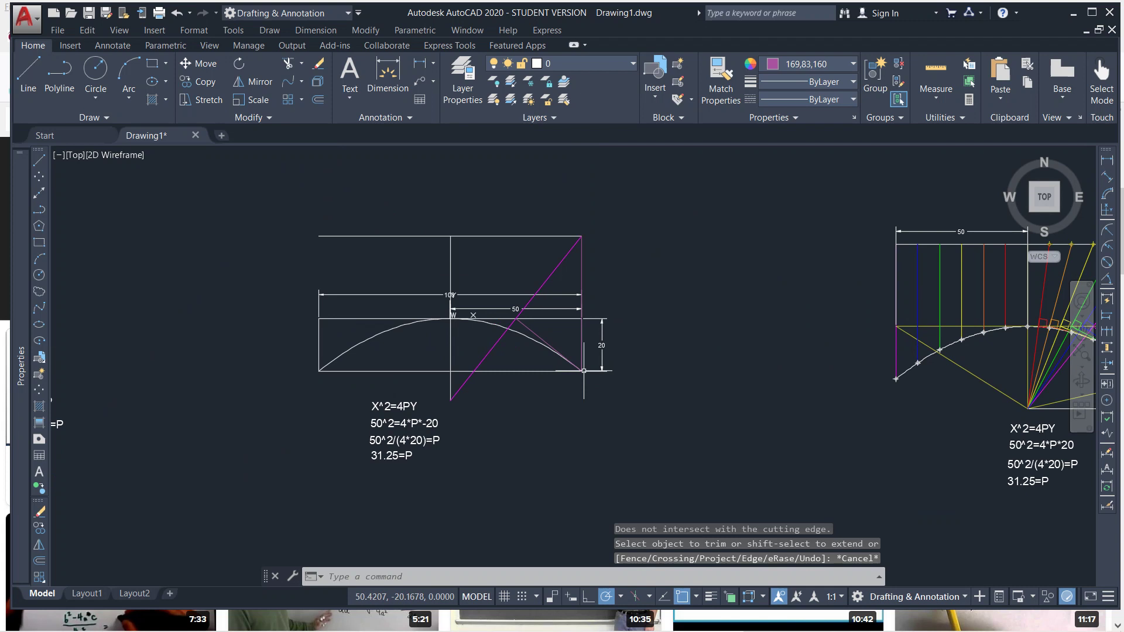
pyautogui.press('Escape')
pyautogui.click(528, 328)
# Step: Lengthen the sloped line up-left to a point past the central vertical line
pyautogui.moveTo(516, 318)
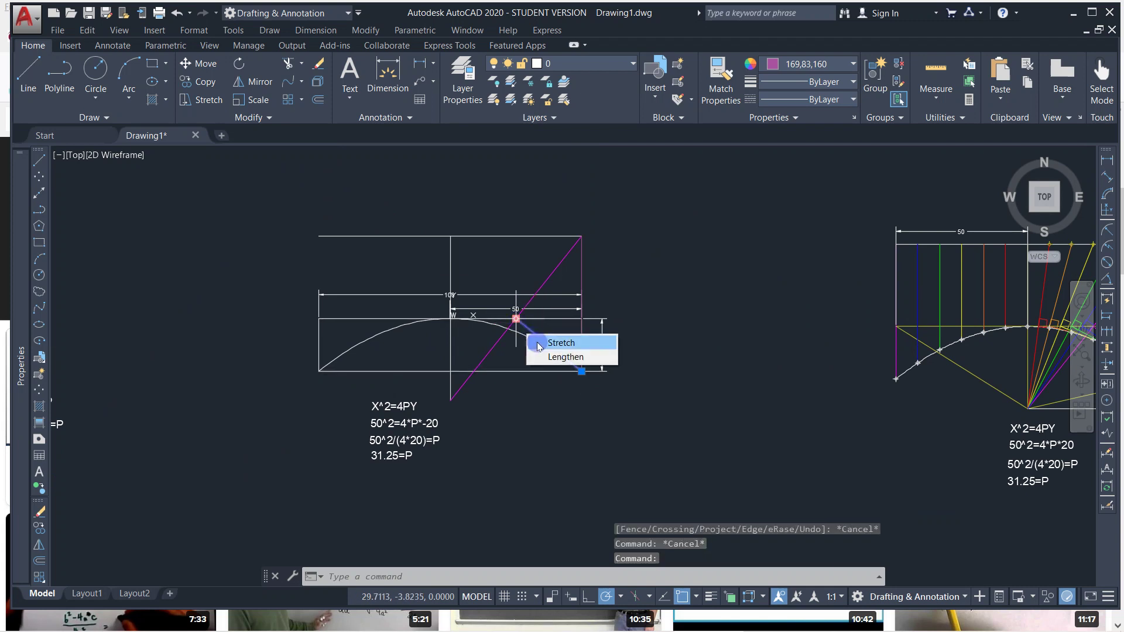
pyautogui.click(564, 356)
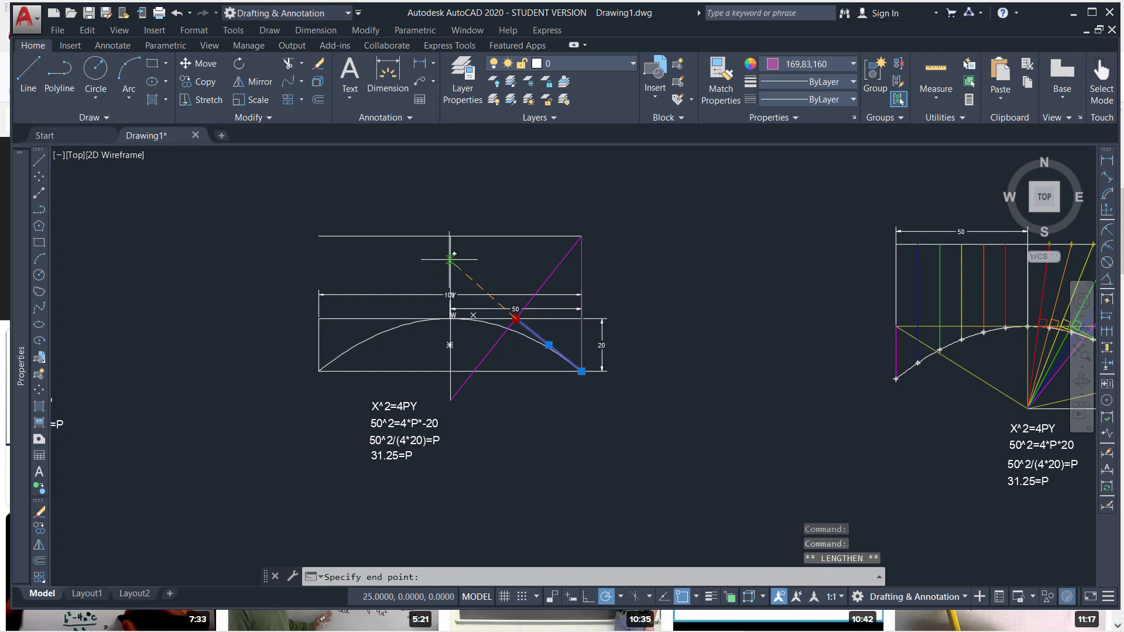
pyautogui.scroll(2, 439, 249)
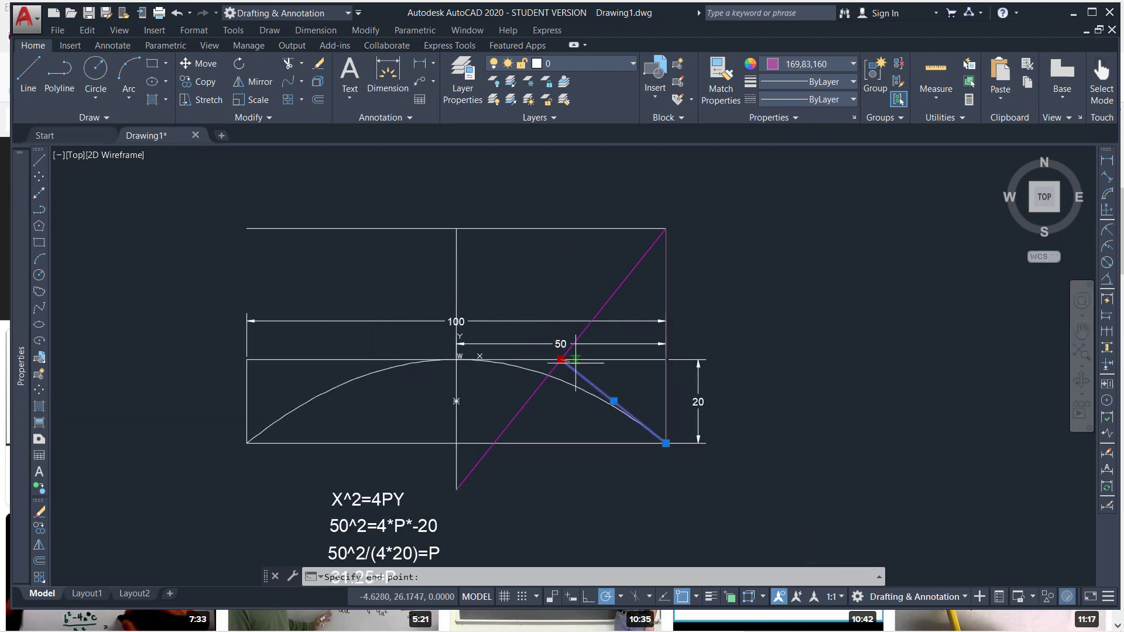
pyautogui.press('Escape')
pyautogui.moveTo(561, 359)
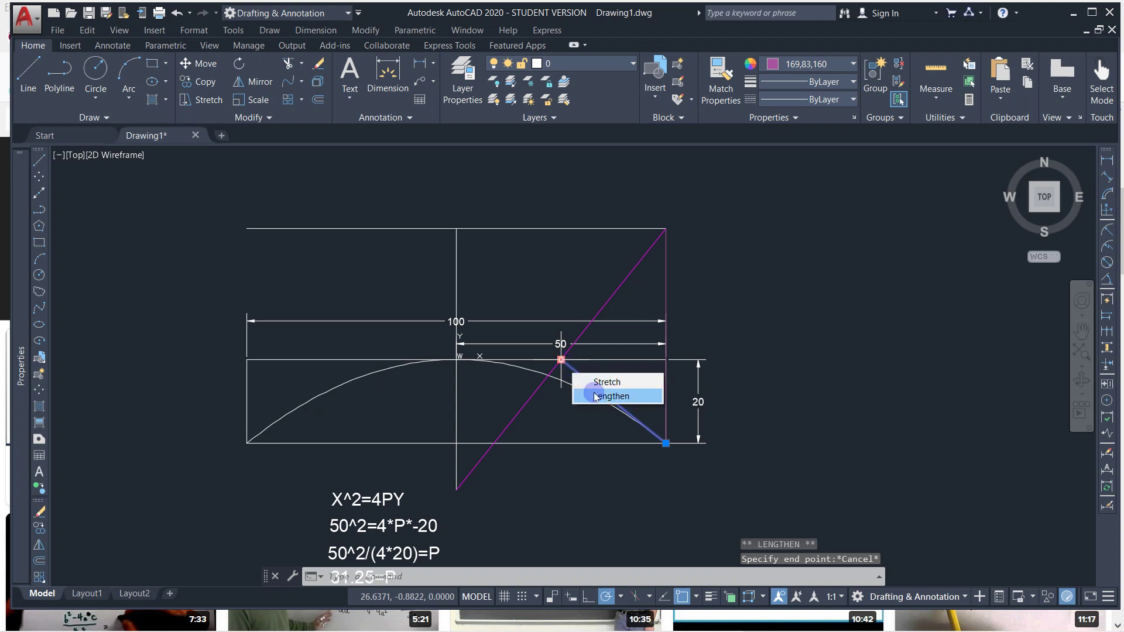
pyautogui.click(594, 394)
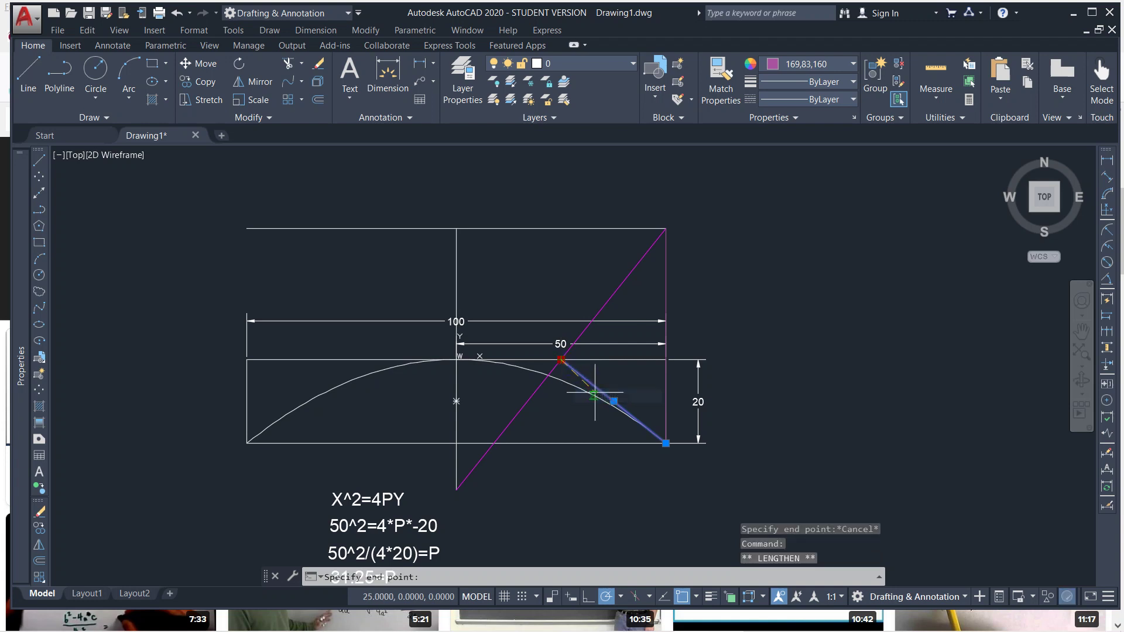
pyautogui.click(432, 257)
pyautogui.press('Escape')
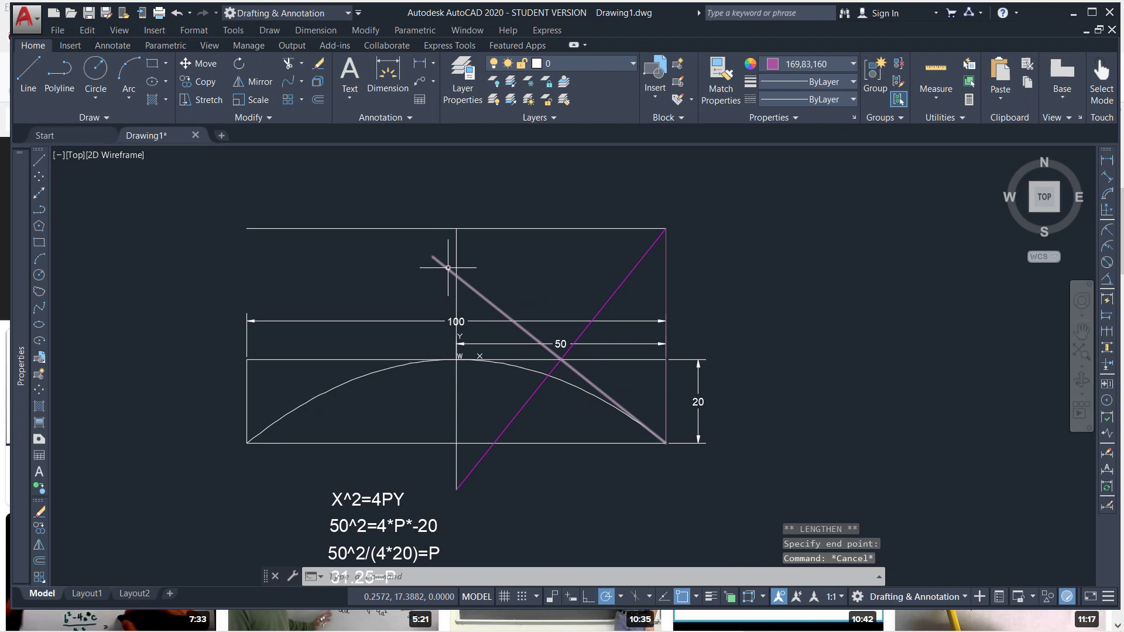
# Step: Trim the diagonal's overhang so it ends exactly at the vertical centre line
pyautogui.write('TR')
pyautogui.press('Return')
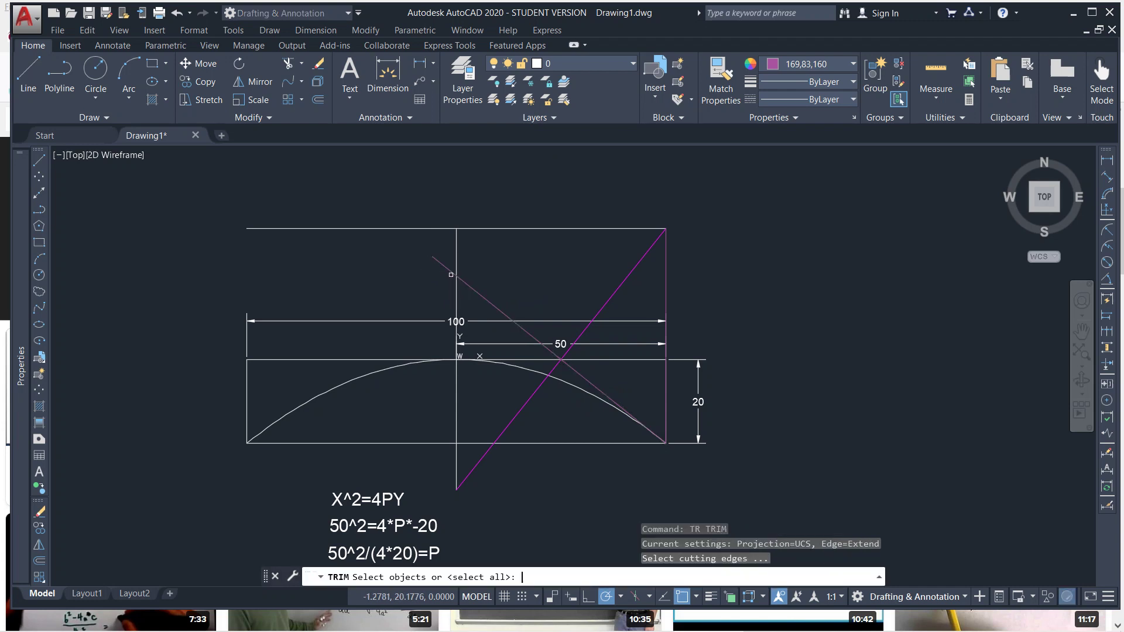
pyautogui.click(456, 254)
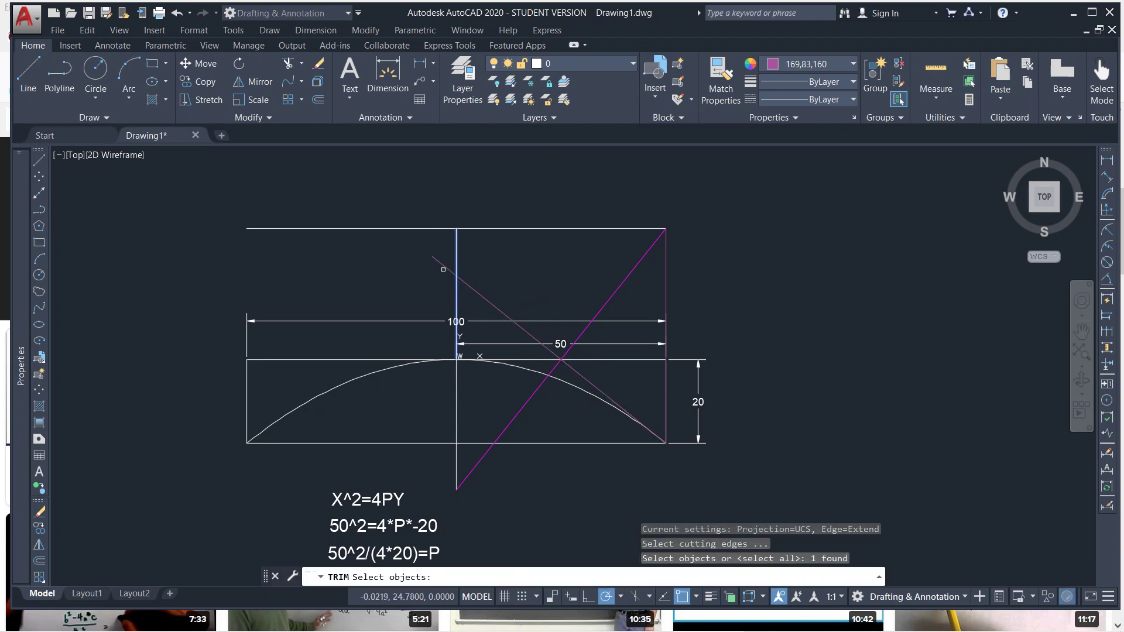
pyautogui.press('Return')
pyautogui.click(456, 281)
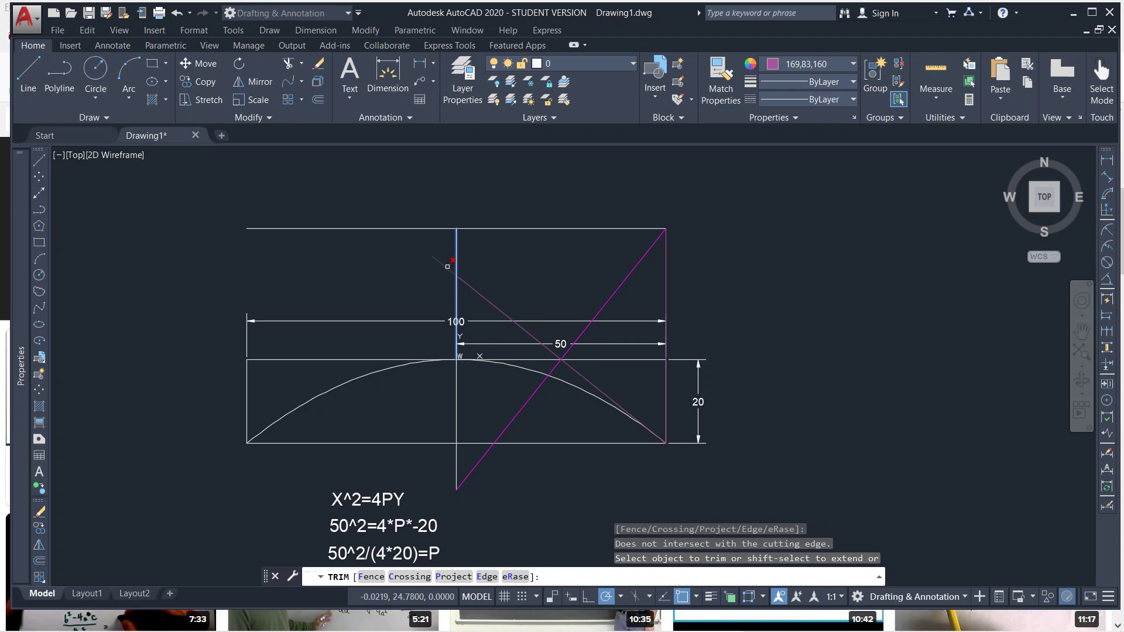
pyautogui.click(441, 266)
pyautogui.press('Escape')
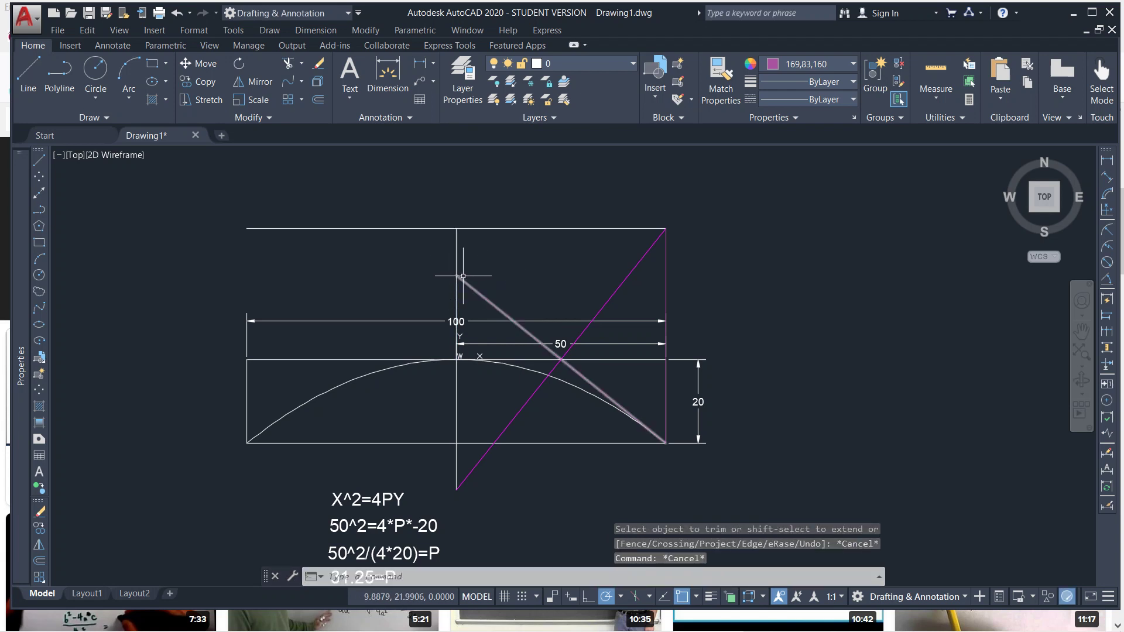
# Step: Draw a line from the diagonal's top point on the centre line to the bottom-left corner
pyautogui.write('l')
pyautogui.press('Return')
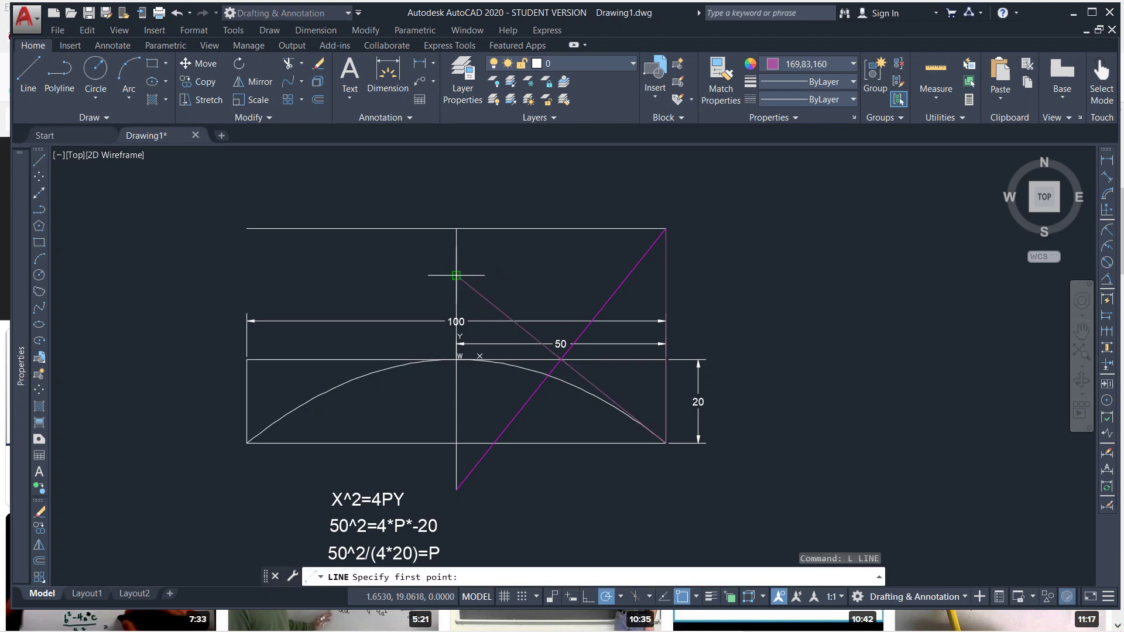
pyautogui.click(455, 274)
pyautogui.click(248, 443)
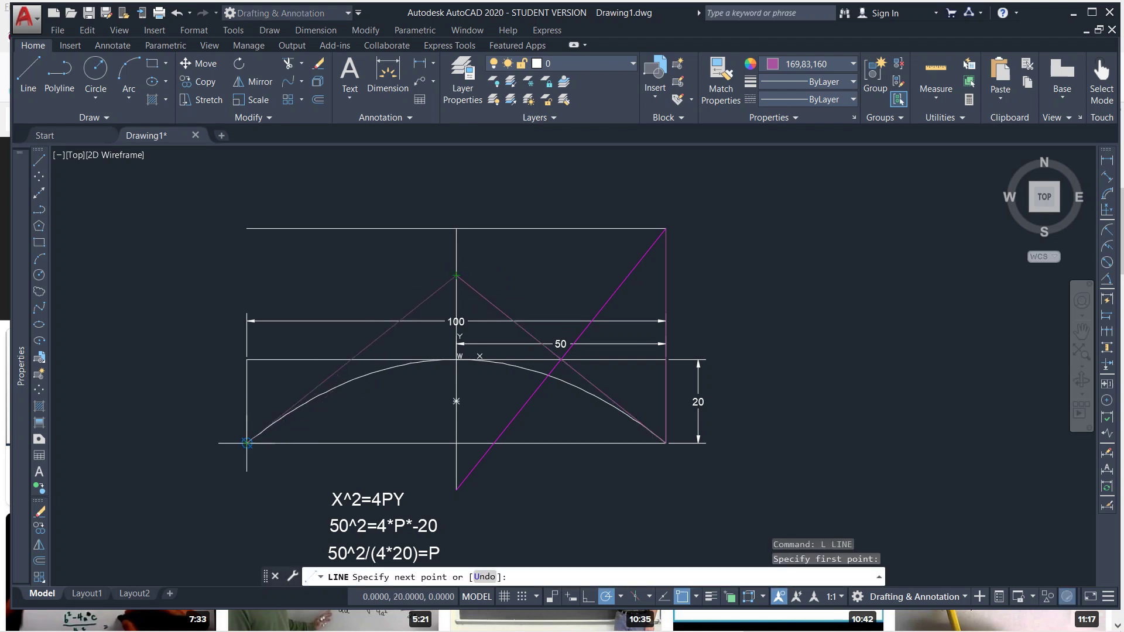
pyautogui.press('Return')
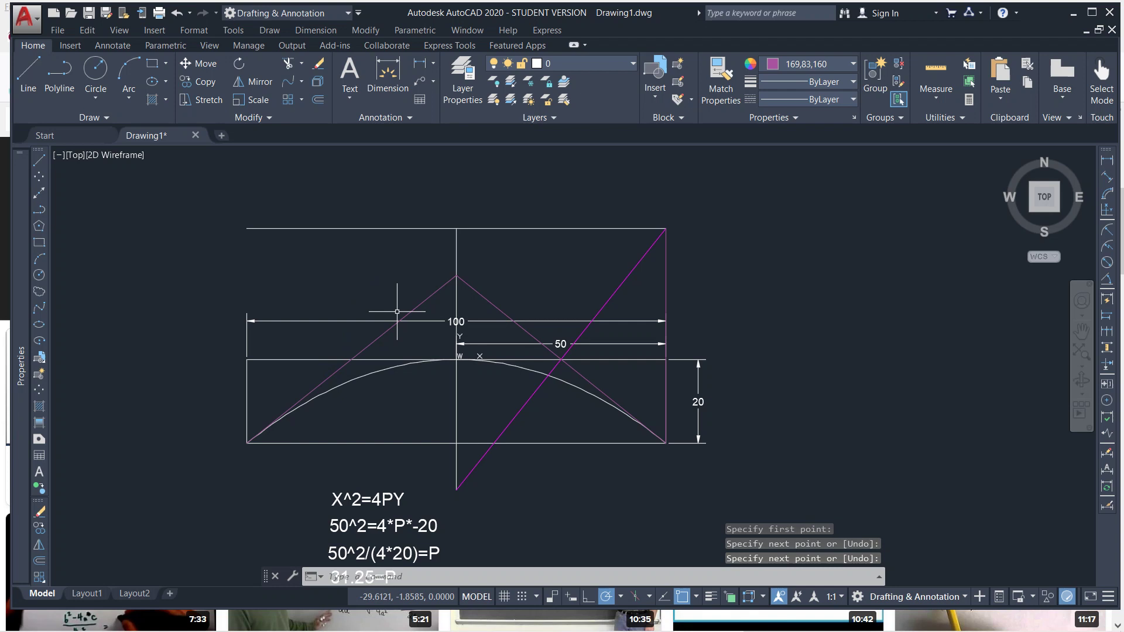
# Step: Change the new left diagonal line's colour to magenta
pyautogui.click(425, 298)
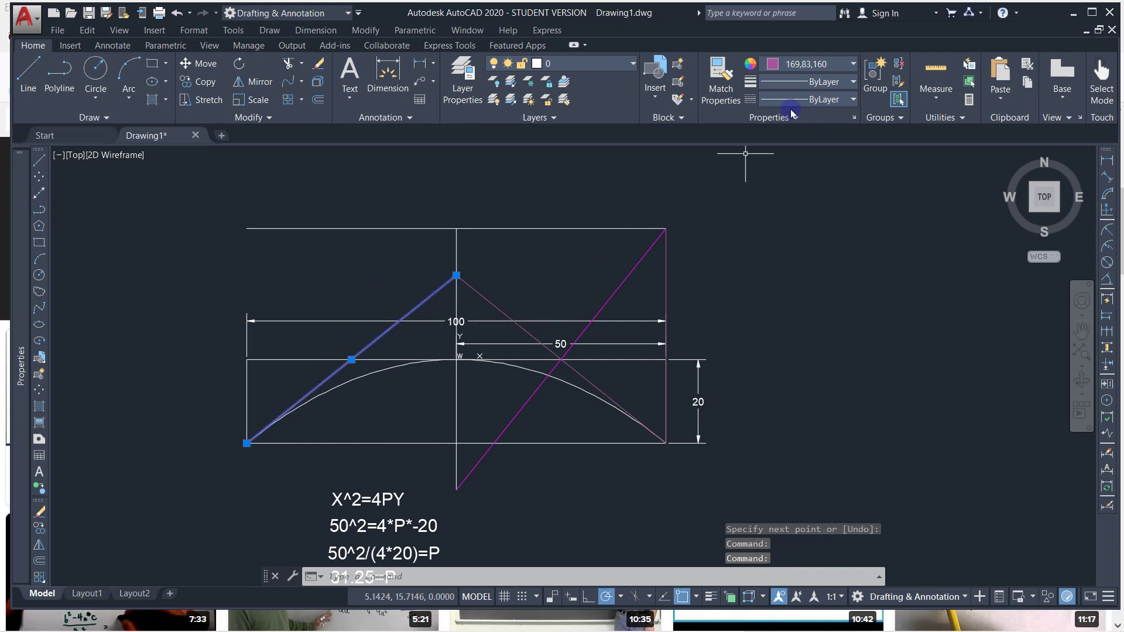
pyautogui.click(814, 63)
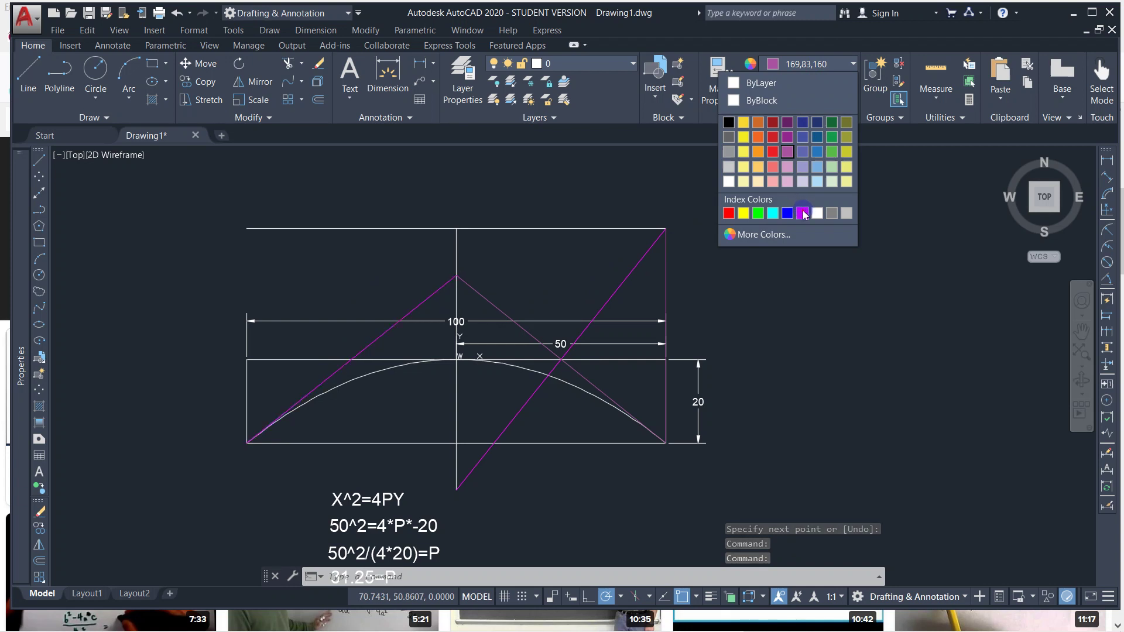
pyautogui.click(803, 214)
pyautogui.click(755, 340)
pyautogui.press('Escape')
pyautogui.press('Escape')
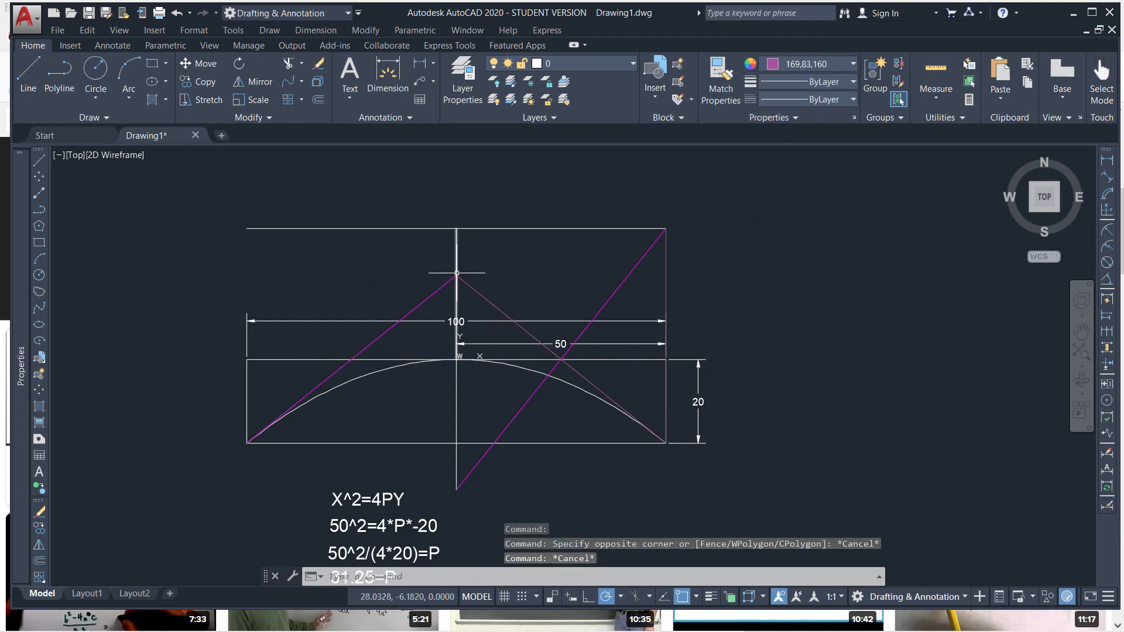
# Step: Erase the old parabola curve, keeping the rectangle, dimensions and magenta lines
pyautogui.moveTo(462, 283); pyautogui.dragTo(485, 239, button='middle')
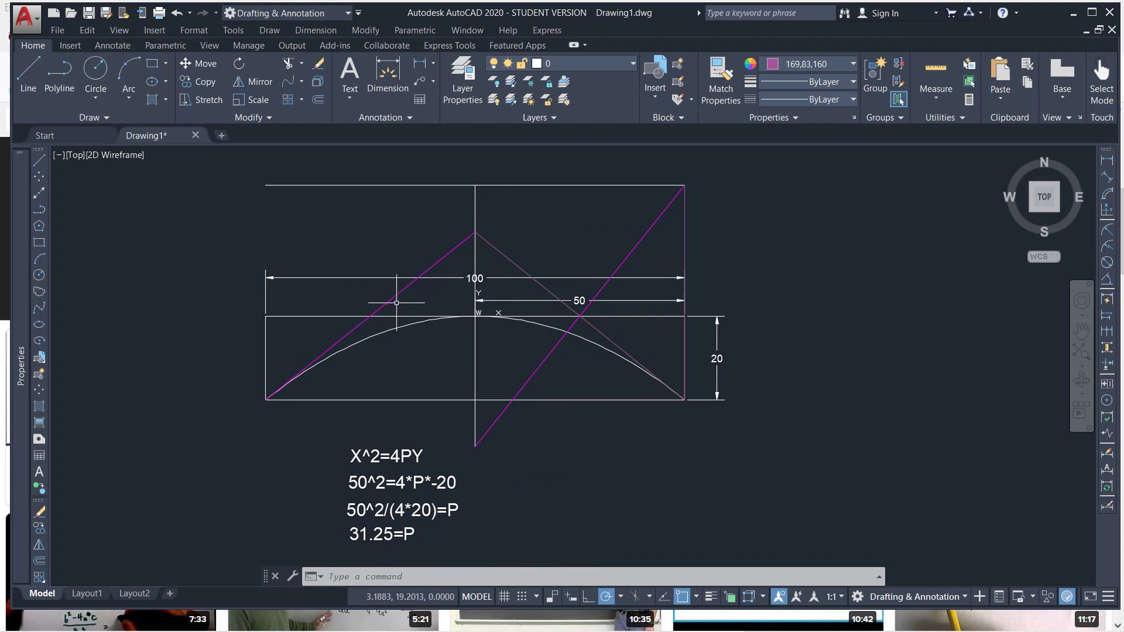
pyautogui.click(395, 336)
pyautogui.press('Delete')
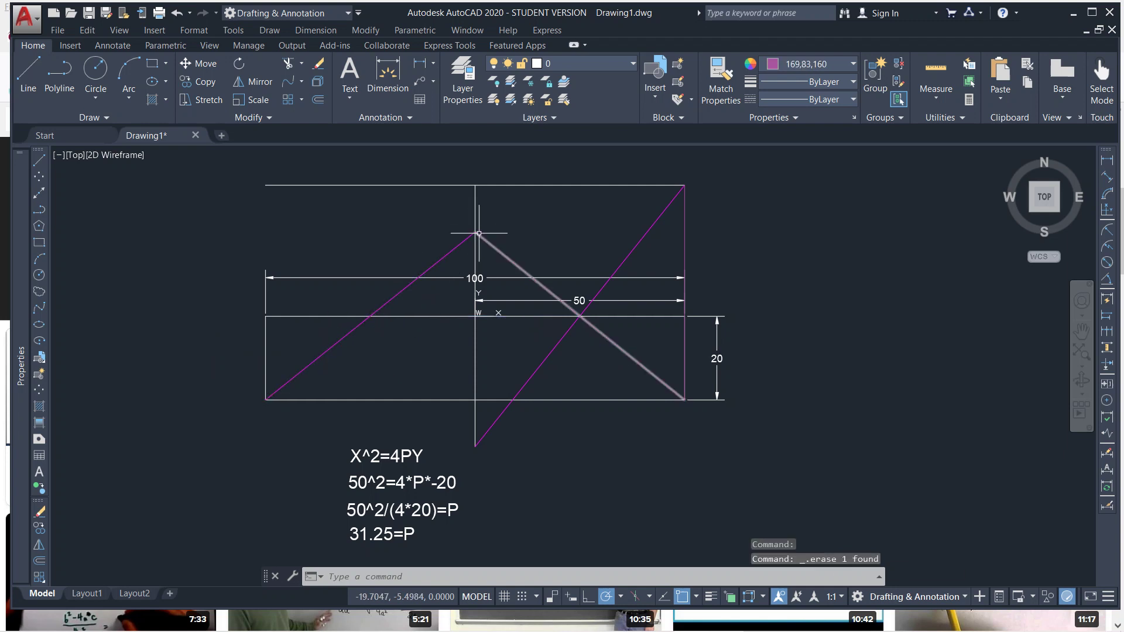
# Step: Draw a spline from the bottom-left corner through the tangent apex to the bottom-right corner
pyautogui.click(40, 309)
pyautogui.click(265, 400)
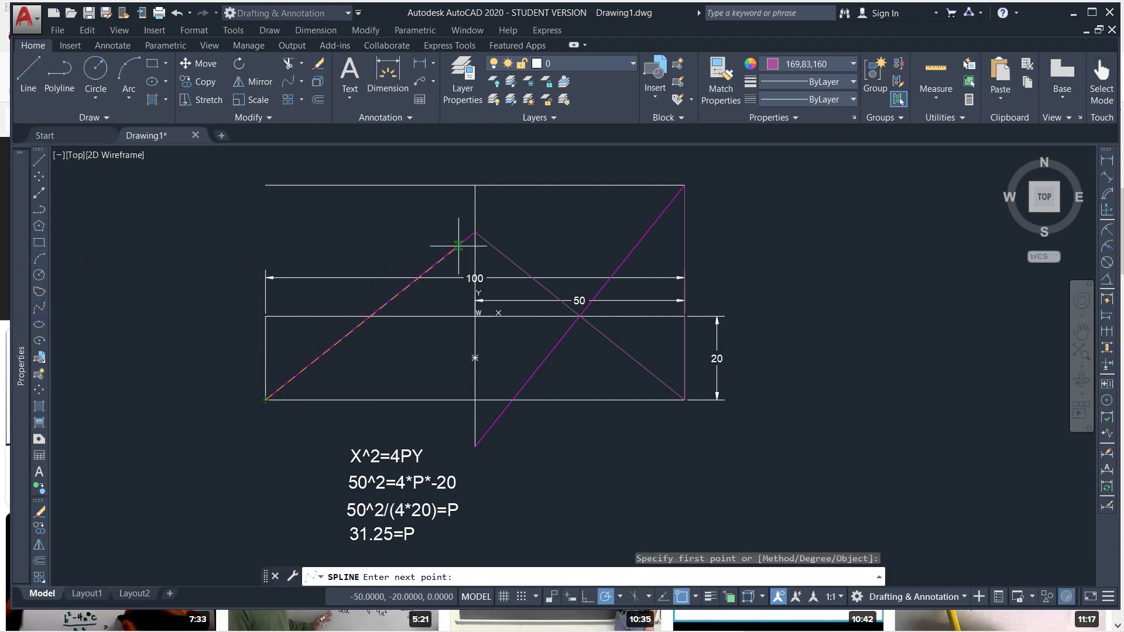
pyautogui.click(474, 232)
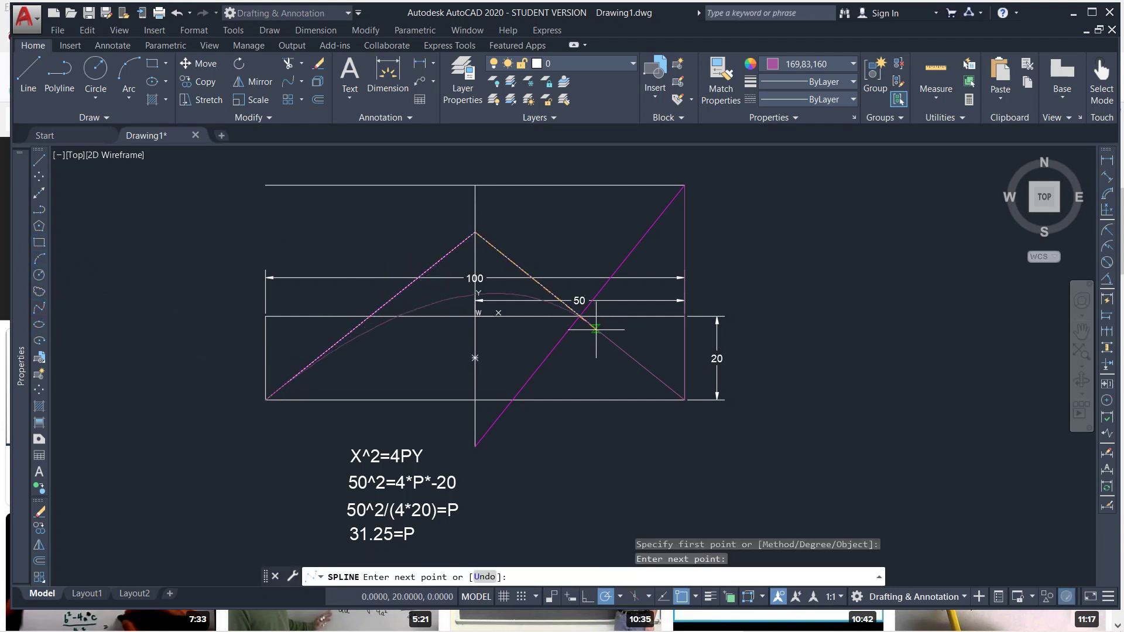
pyautogui.click(684, 401)
pyautogui.press('Return')
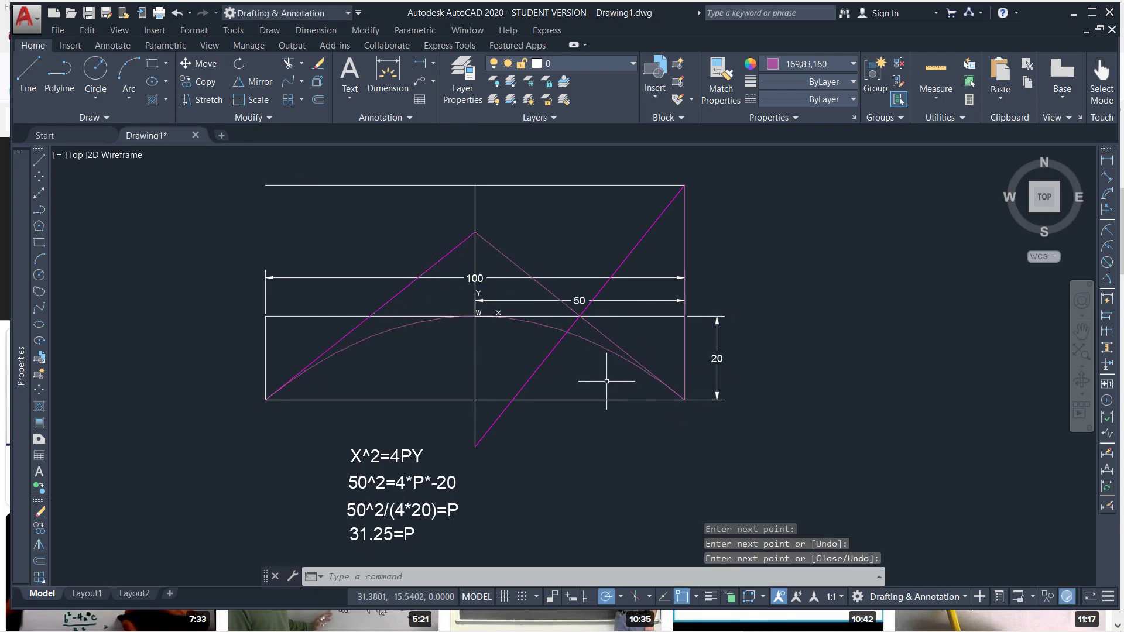
pyautogui.scroll(8, 445, 317)
pyautogui.scroll(-6, 445, 315)
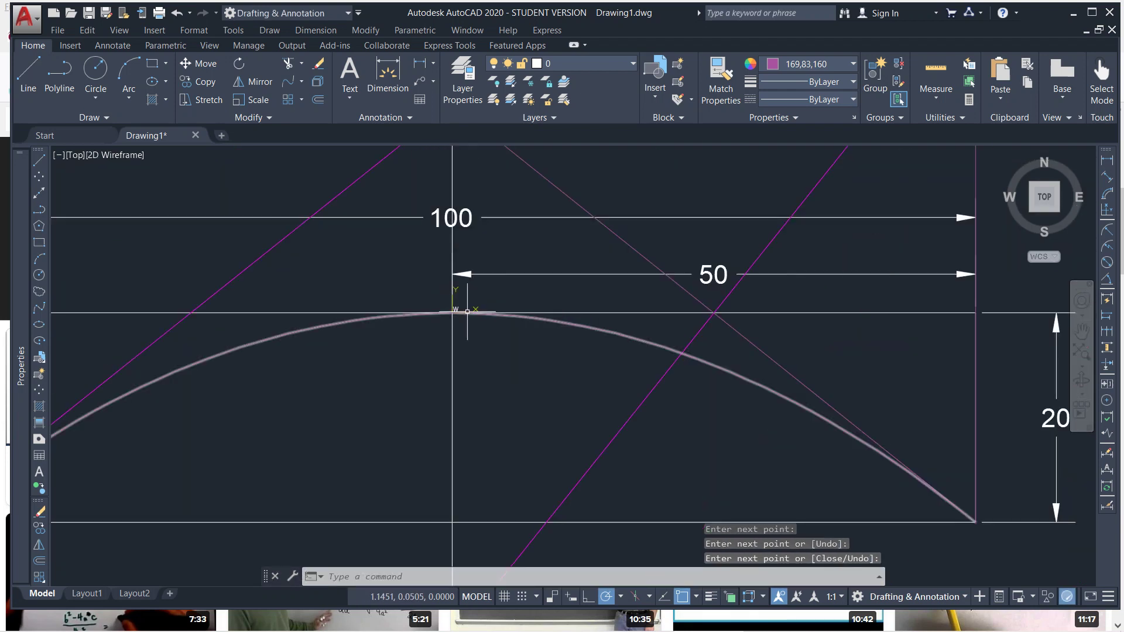
pyautogui.click(612, 339)
pyautogui.scroll(-2, 650, 354)
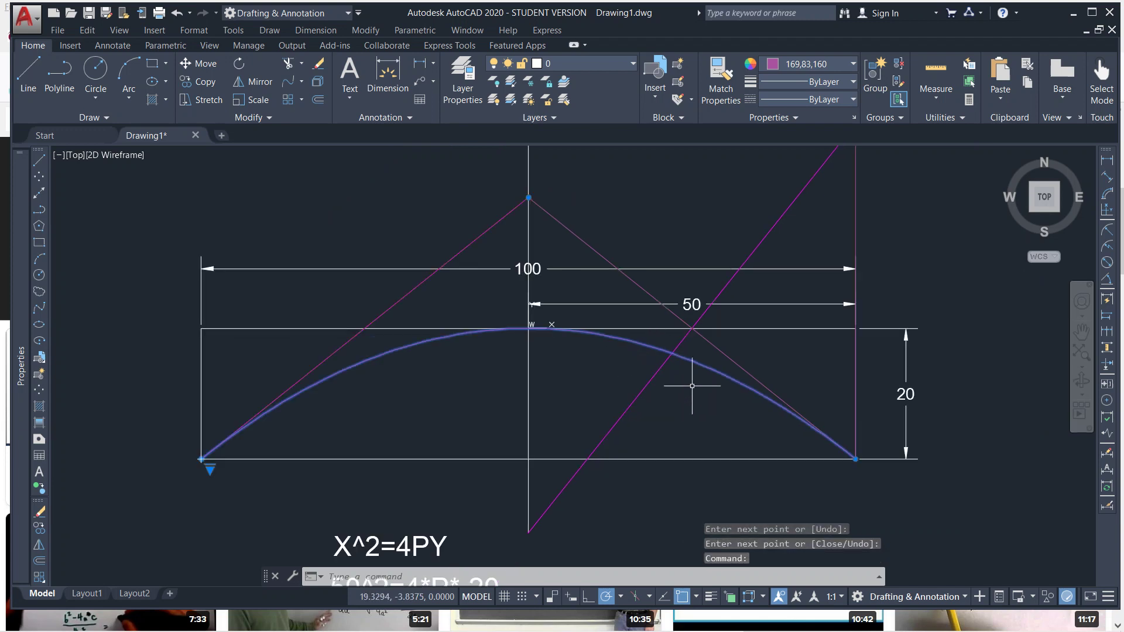
# Step: Pan over to centre the coloured parabola construction drawing in view
pyautogui.scroll(-2, 730, 442)
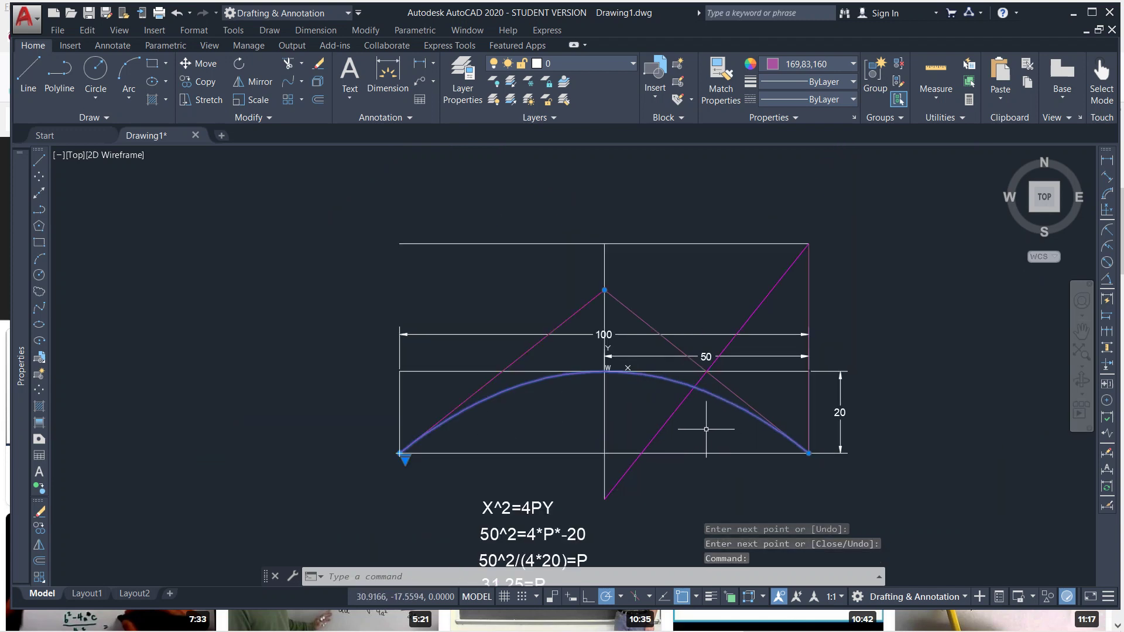
pyautogui.press('Escape')
pyautogui.click(667, 378)
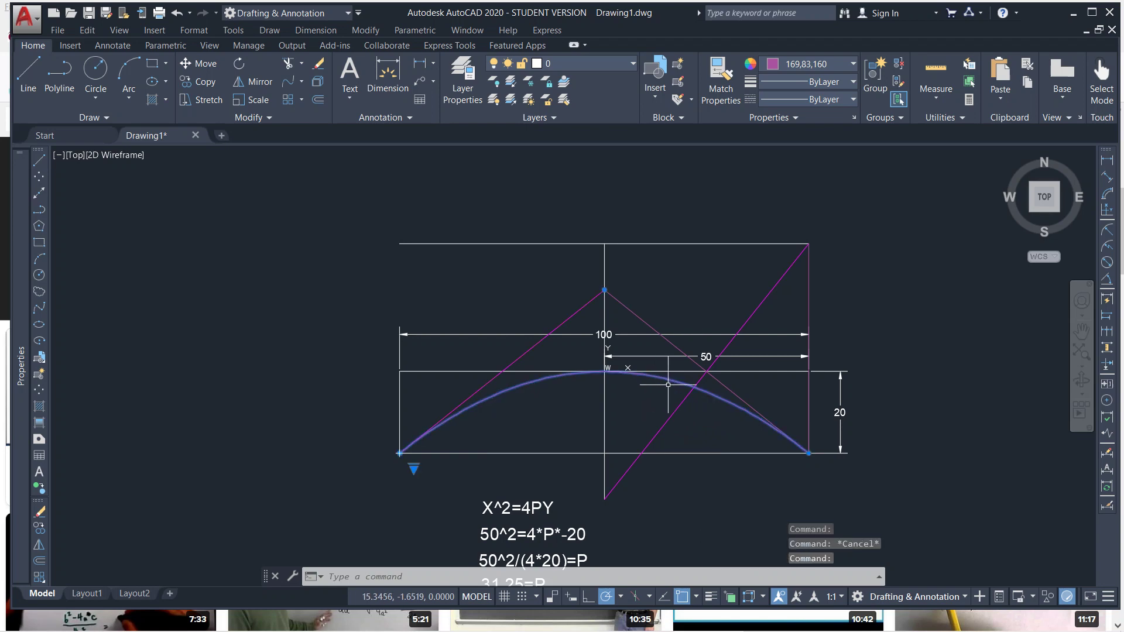
pyautogui.scroll(-2, 707, 388)
pyautogui.moveTo(772, 379); pyautogui.dragTo(334, 380, button='middle')
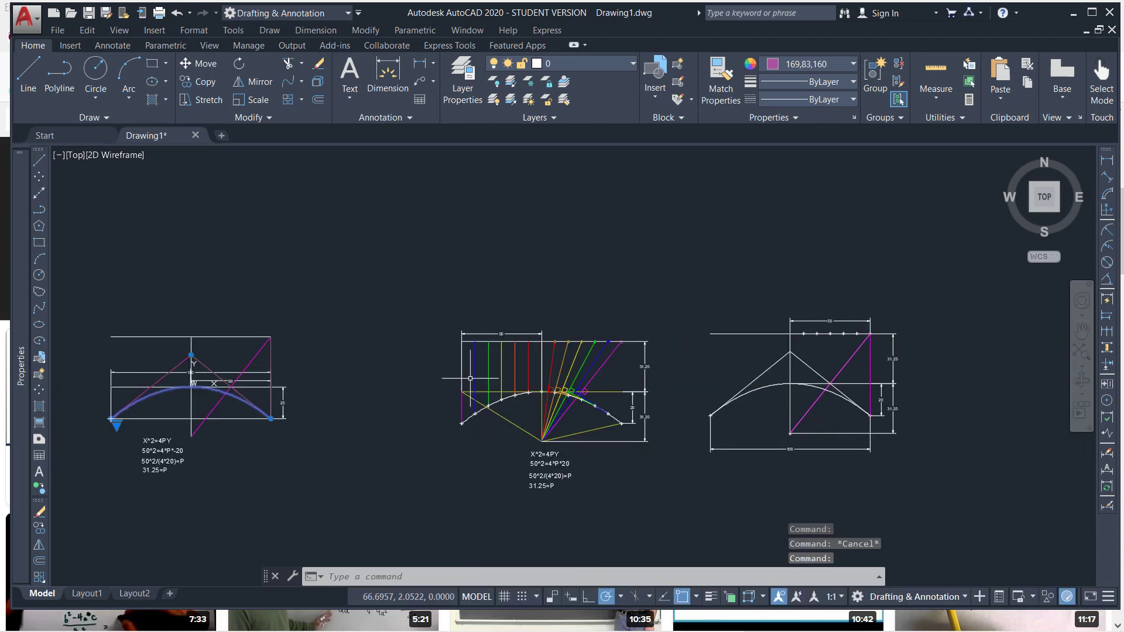
pyautogui.scroll(5, 576, 362)
pyautogui.scroll(-4, 576, 362)
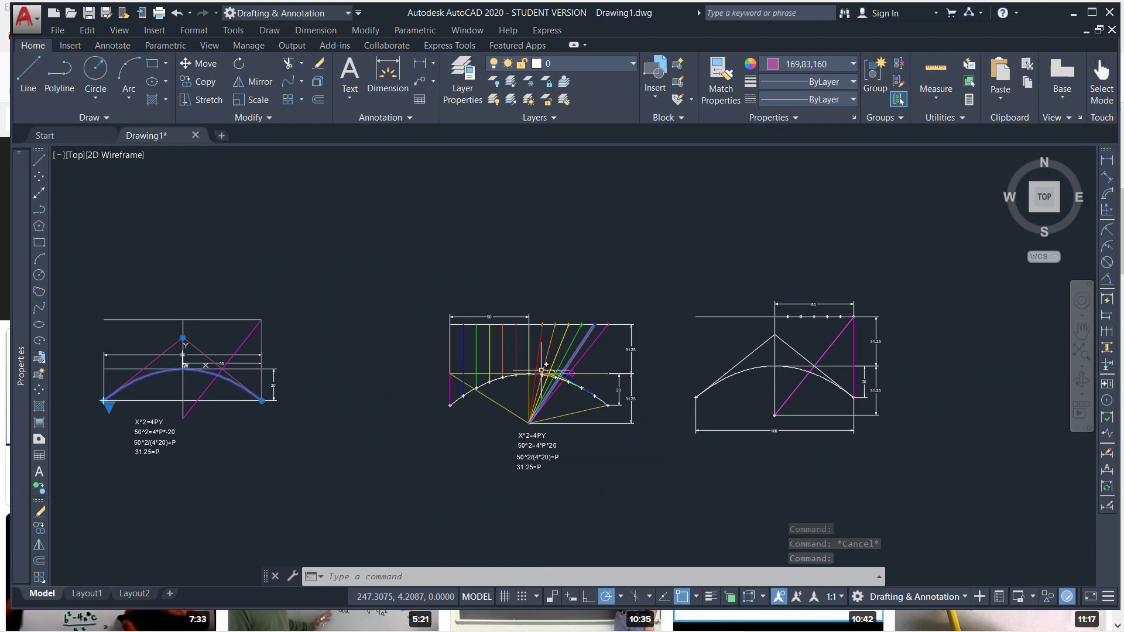
pyautogui.click(211, 373)
pyautogui.press('Escape')
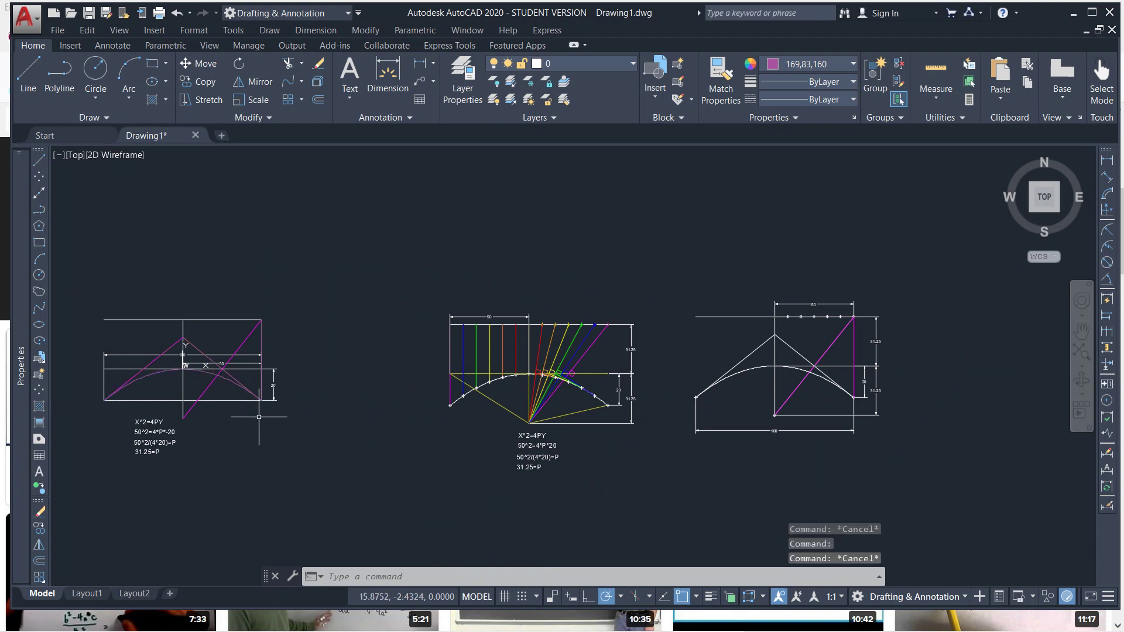
# Step: Set the Spline method to control vertices (CV), then cancel the command
pyautogui.click(39, 308)
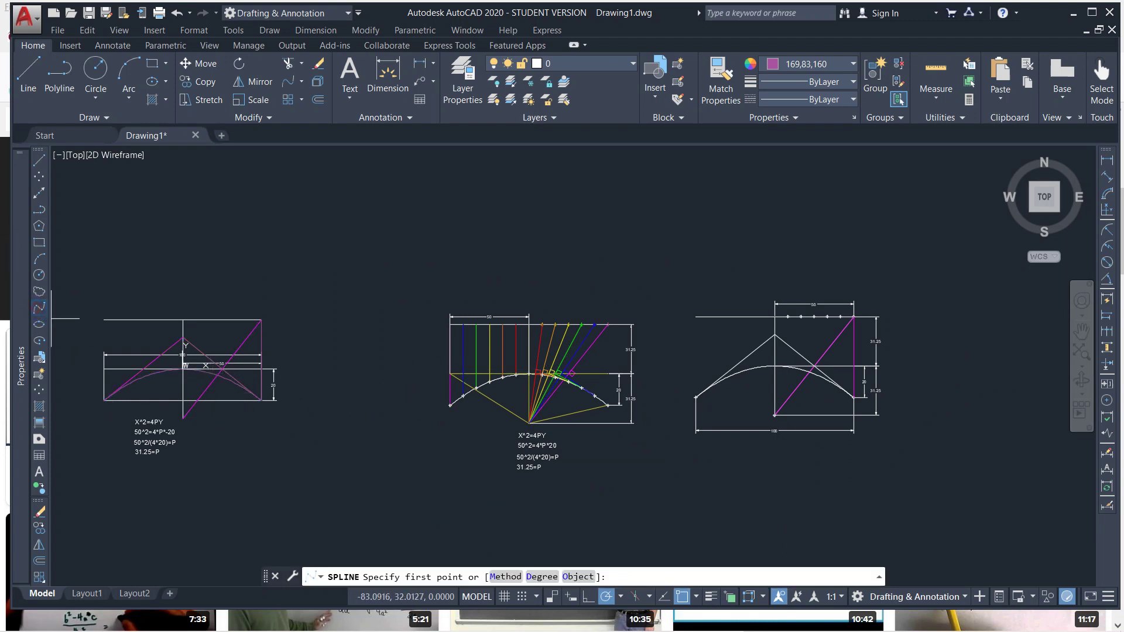
pyautogui.click(505, 578)
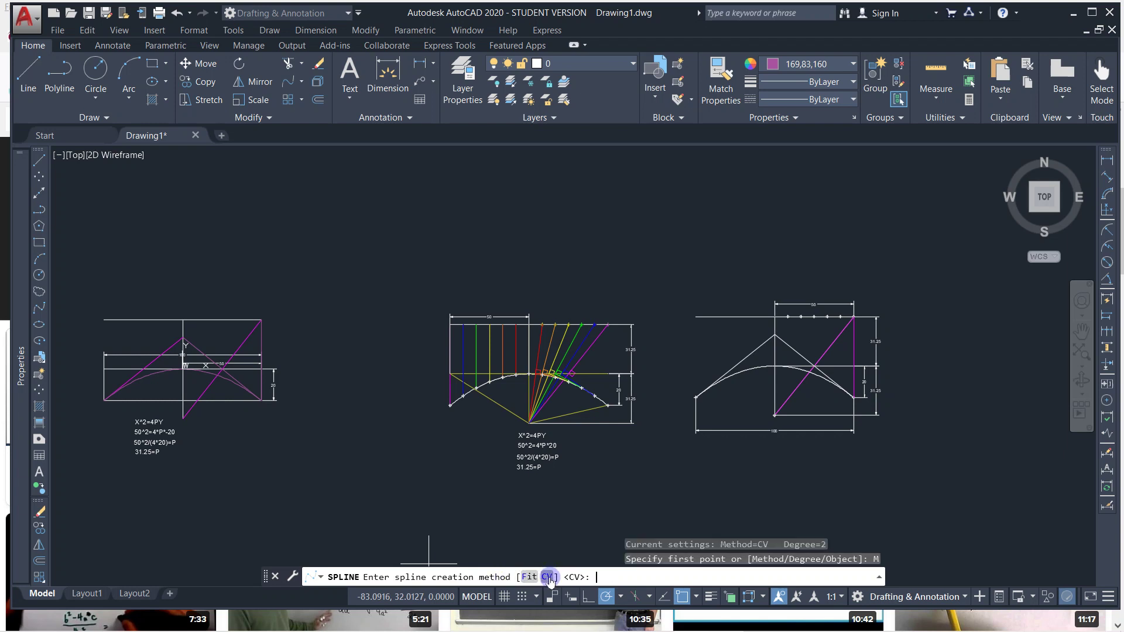
pyautogui.click(549, 577)
pyautogui.press('Escape')
pyautogui.press('Escape')
pyautogui.press('Escape')
# Step: Delete the parabola curve from the coloured construction
pyautogui.scroll(4, 501, 375)
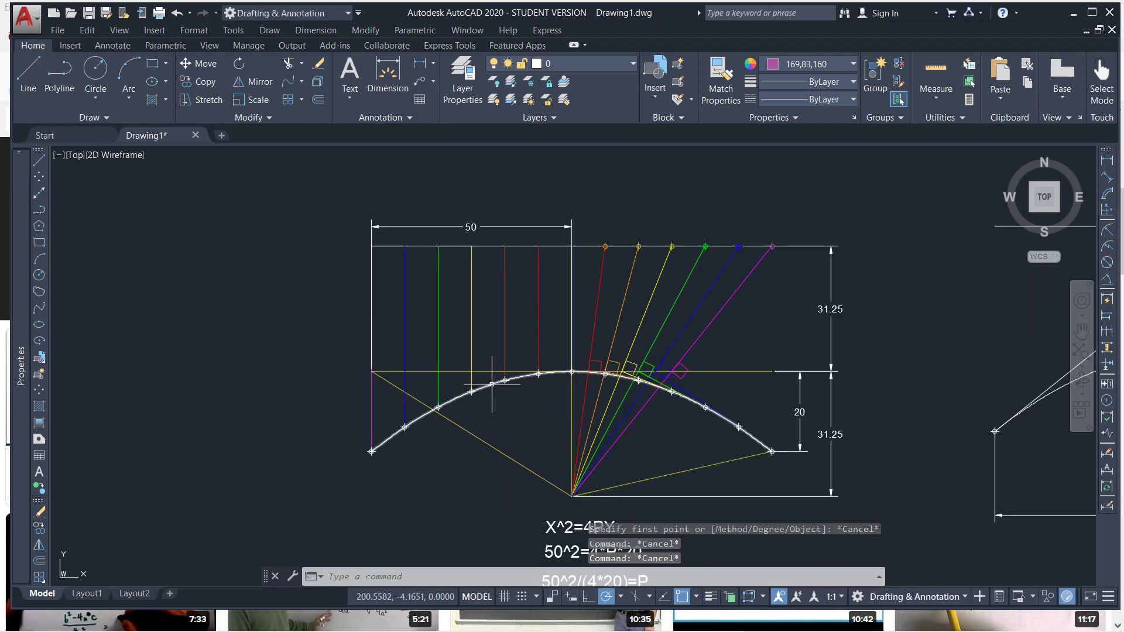
pyautogui.click(492, 384)
pyautogui.press('Delete')
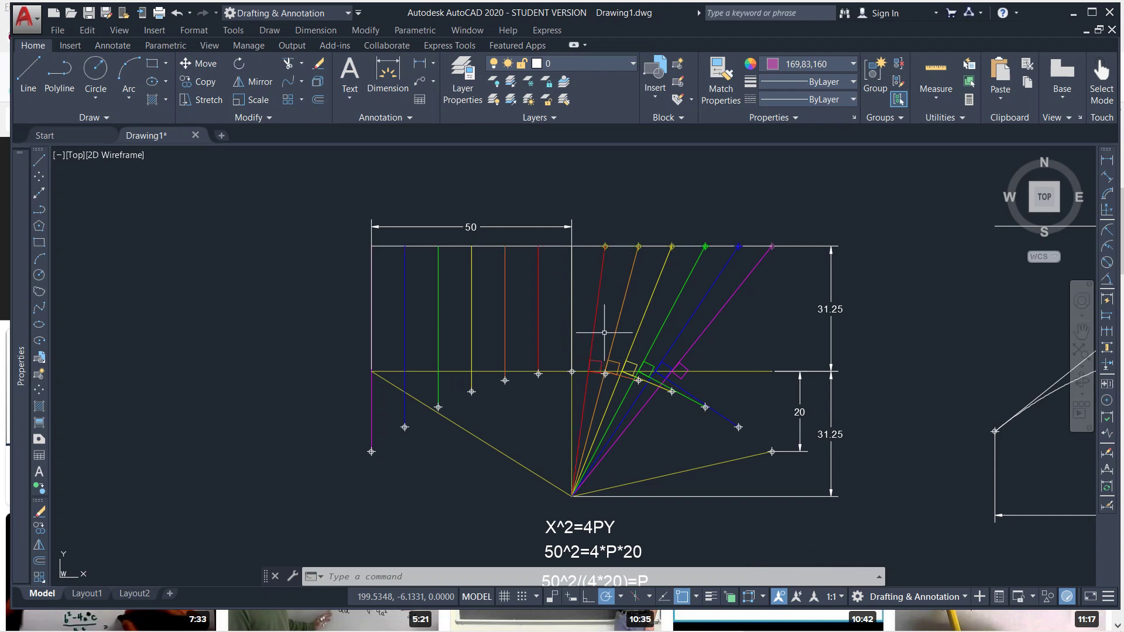
pyautogui.scroll(-4, 604, 332)
pyautogui.scroll(5, 632, 310)
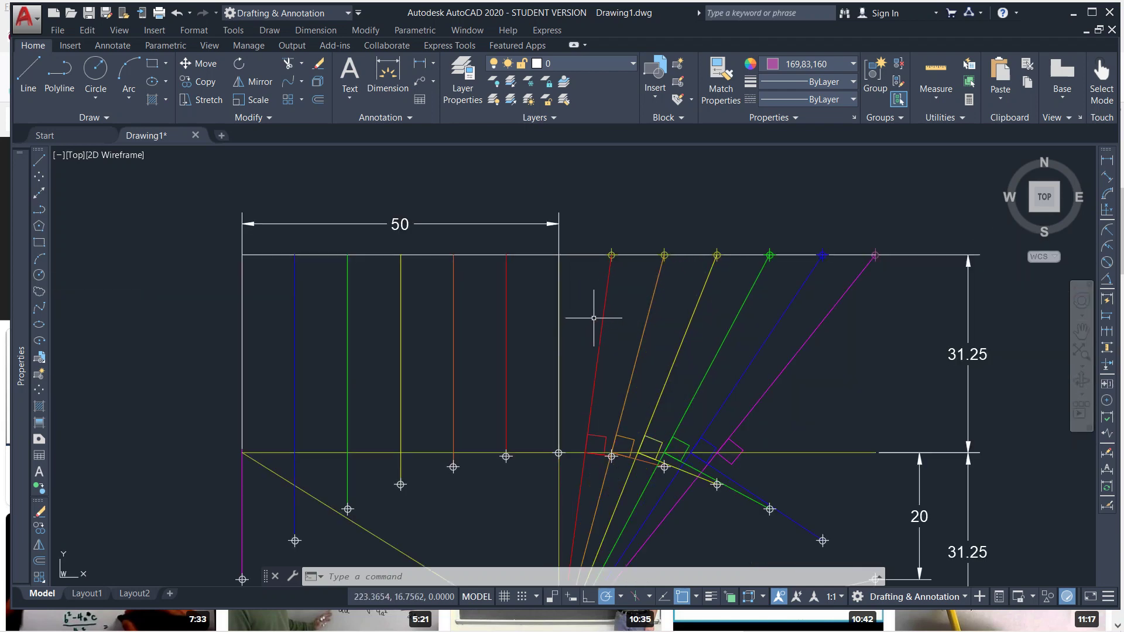
# Step: Set the colour for new objects to Red
pyautogui.write('l')
pyautogui.press('Return')
pyautogui.press('Escape')
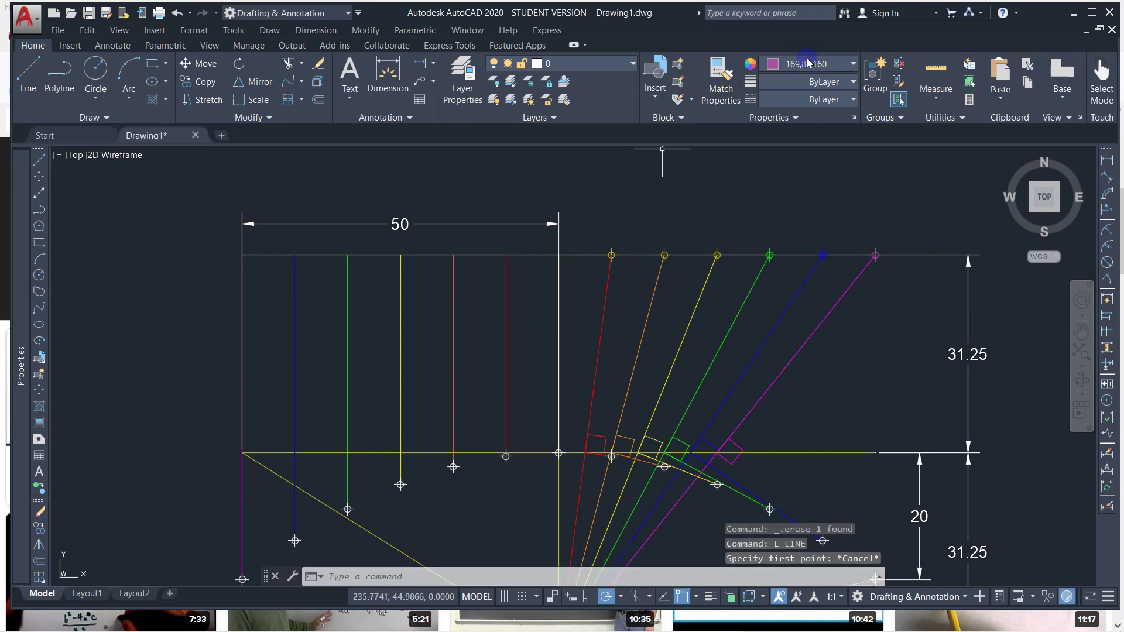
pyautogui.click(809, 64)
pyautogui.click(729, 213)
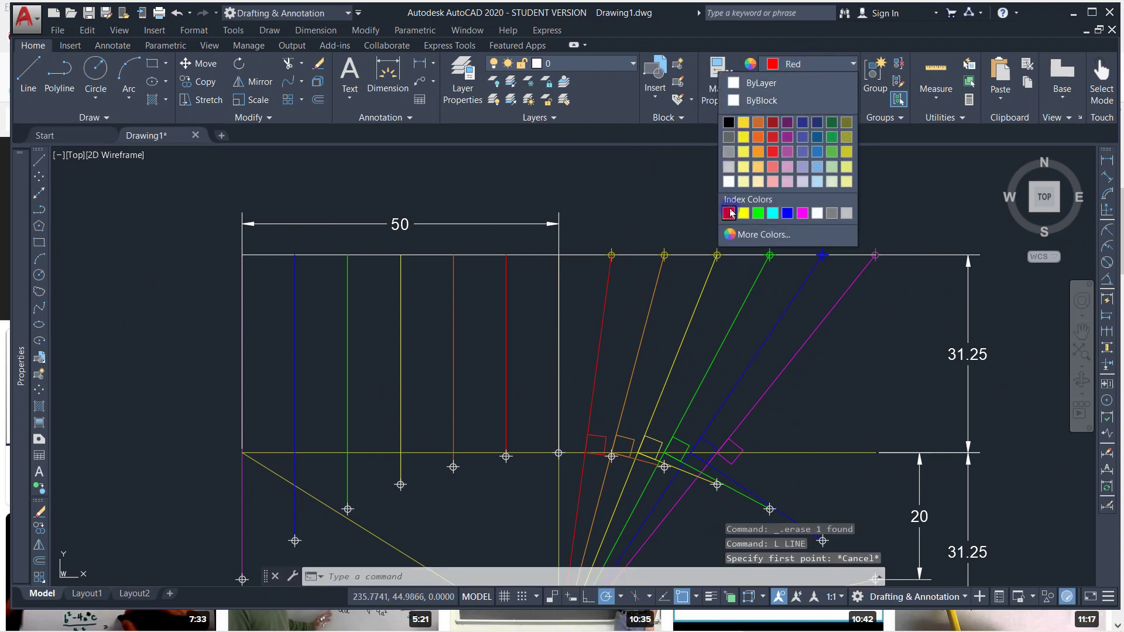
# Step: Draw a red vertical line from the red point on the top line to just below the intersection
pyautogui.write('l')
pyautogui.press('Return')
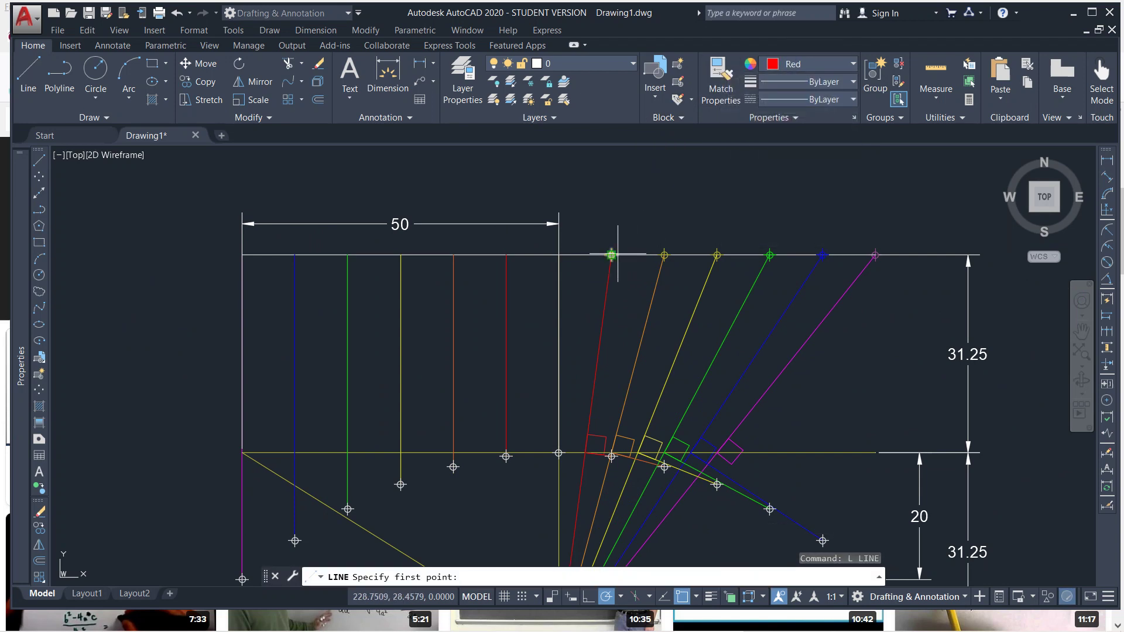
pyautogui.click(616, 254)
pyautogui.scroll(-5, 603, 374)
pyautogui.scroll(10, 601, 404)
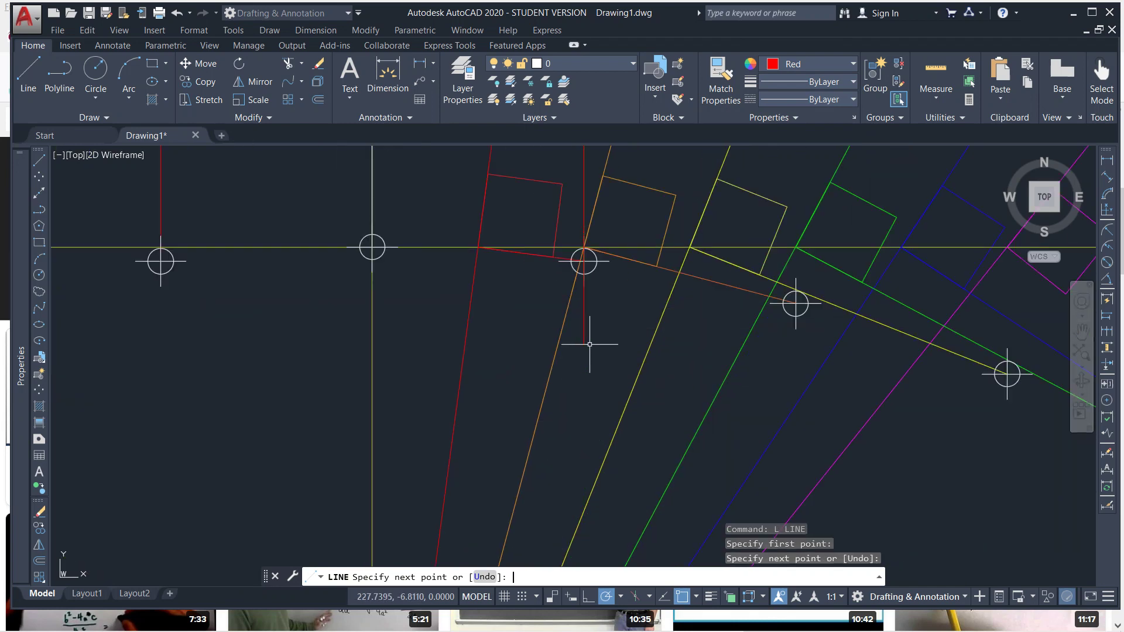
pyautogui.click(589, 344)
pyautogui.press('Return')
pyautogui.moveTo(566, 260); pyautogui.dragTo(469, 379, button='middle')
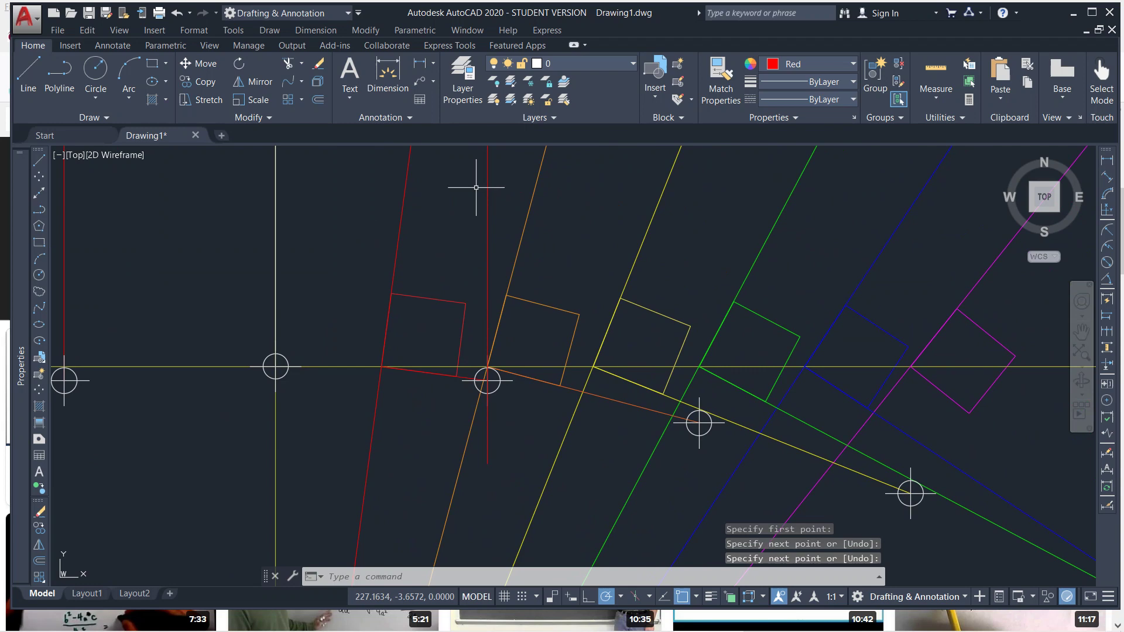
pyautogui.scroll(-10, 476, 187)
pyautogui.scroll(3, 489, 352)
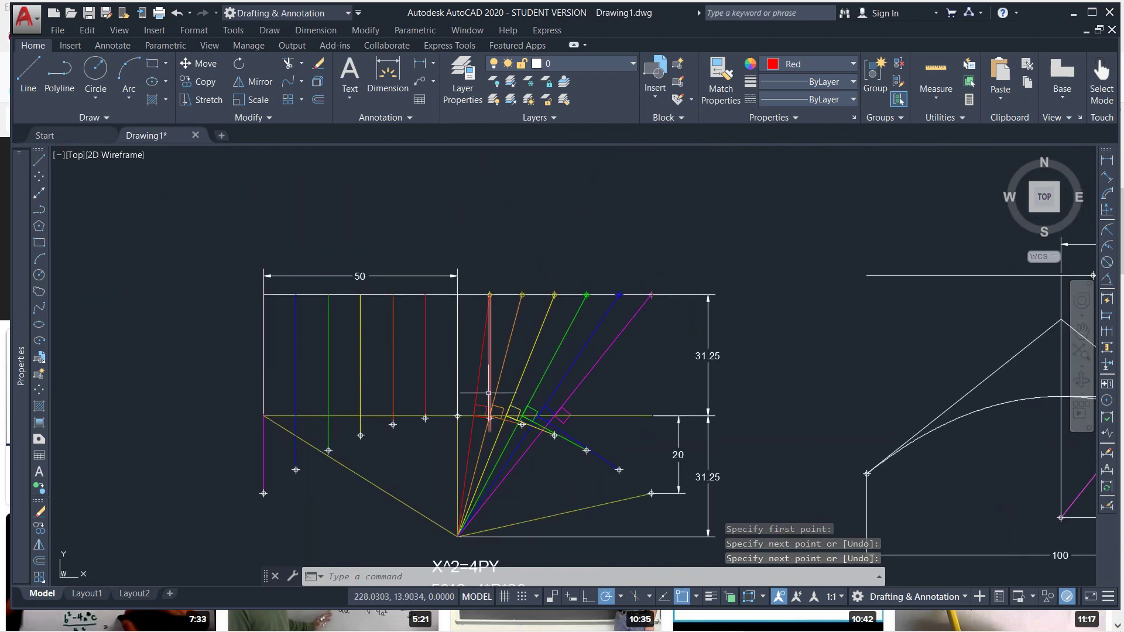
pyautogui.scroll(8, 476, 410)
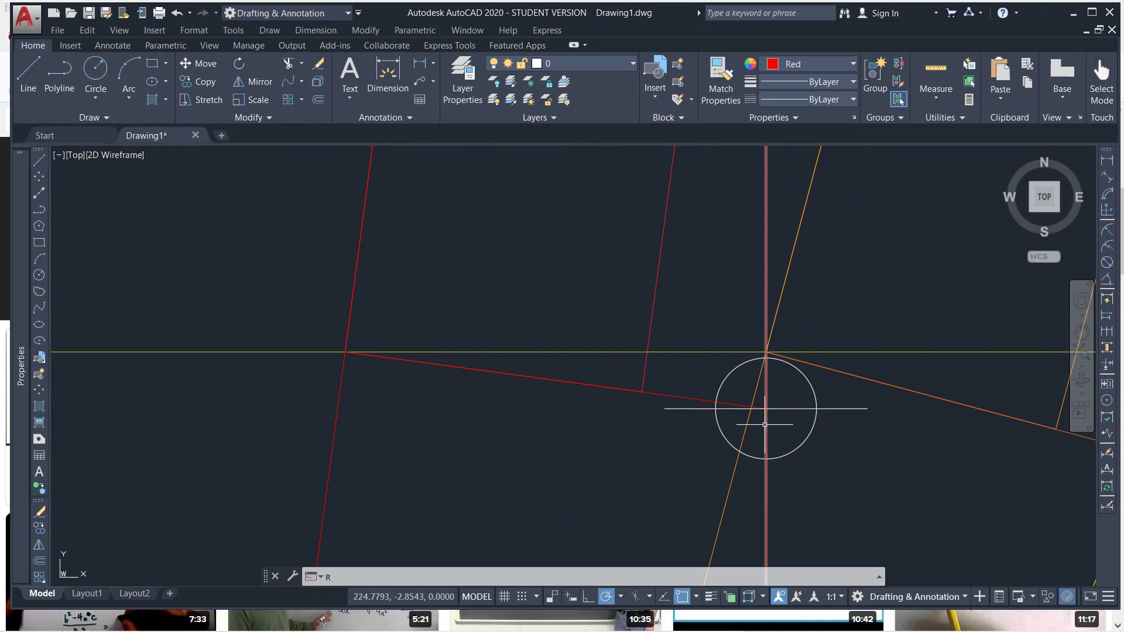
# Step: Trim the red vertical line at the slanted red line, then zoom out over the construction
pyautogui.press('Return')
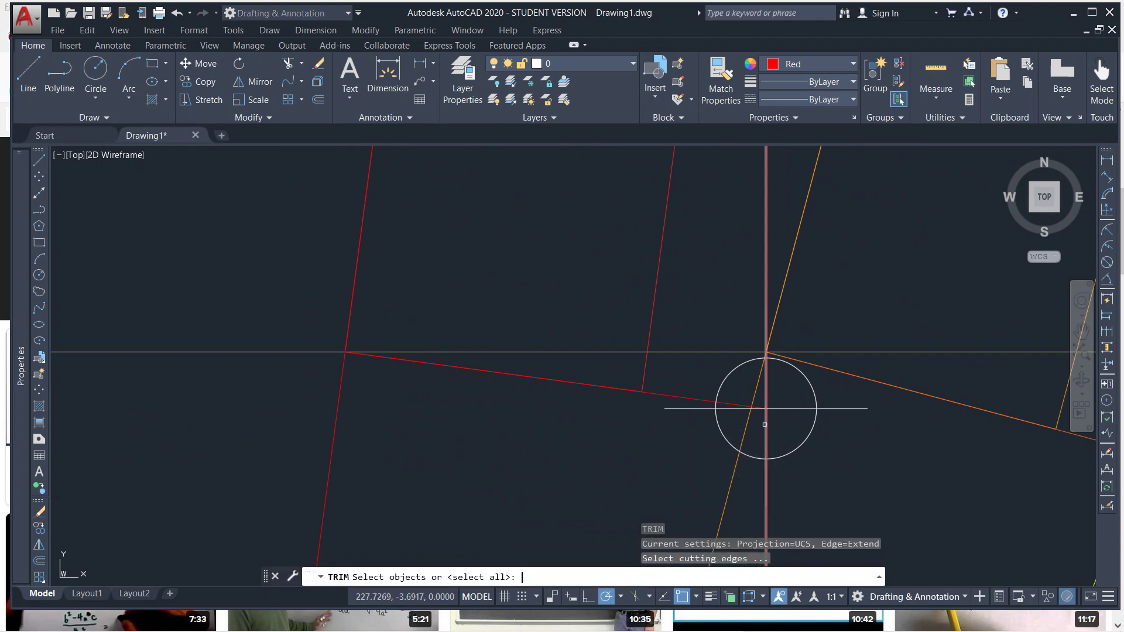
pyautogui.click(702, 400)
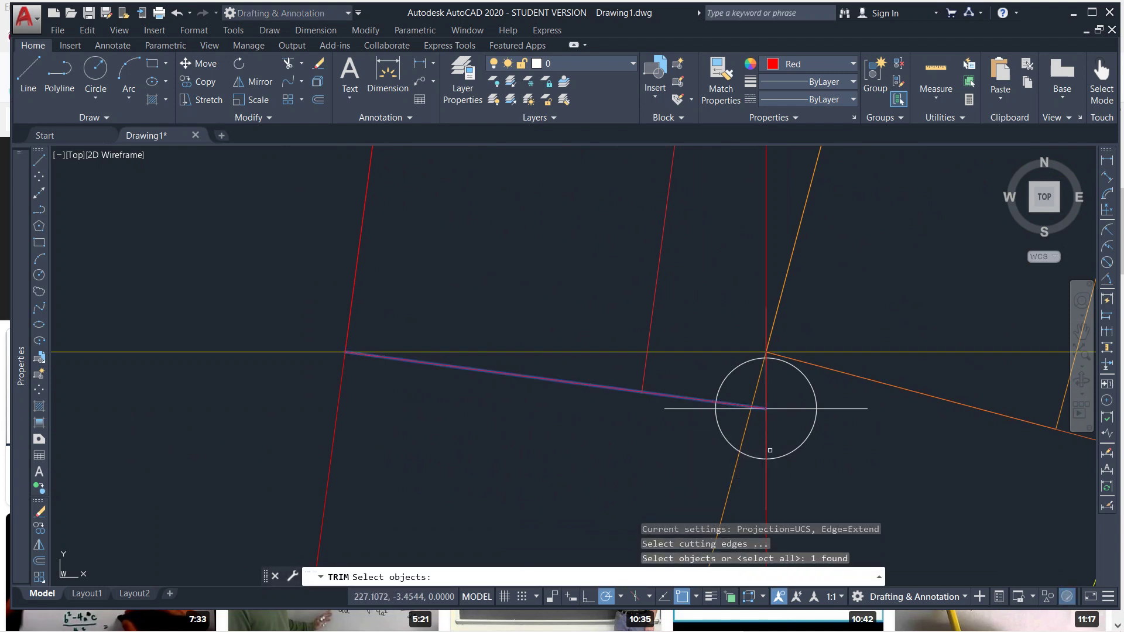
pyautogui.press('Return')
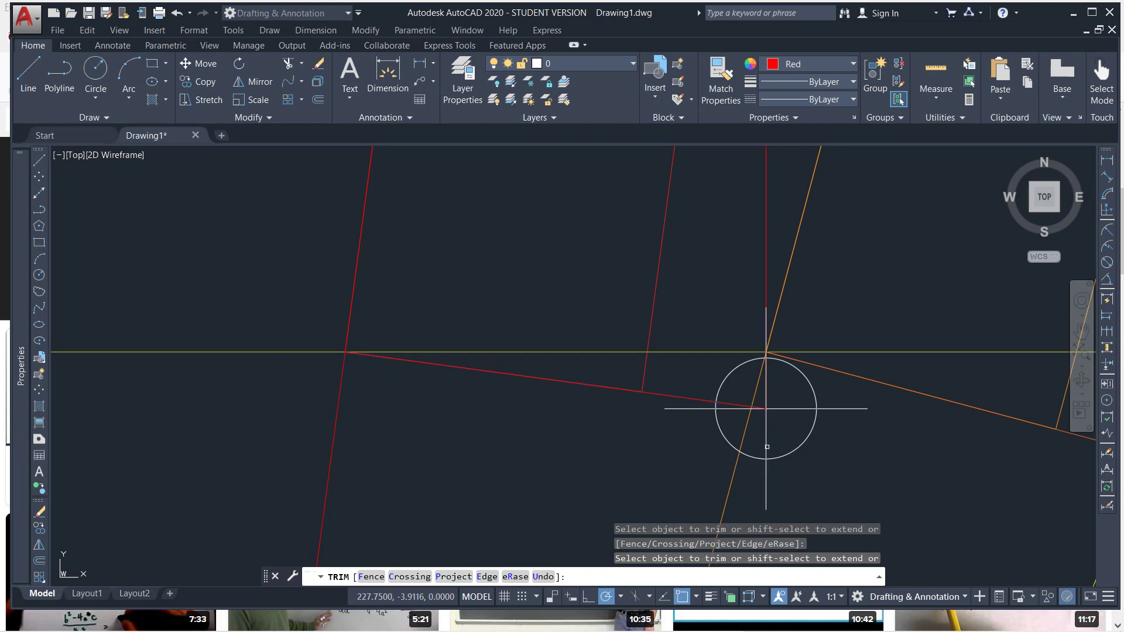
pyautogui.press('Escape')
pyautogui.scroll(-4, 798, 410)
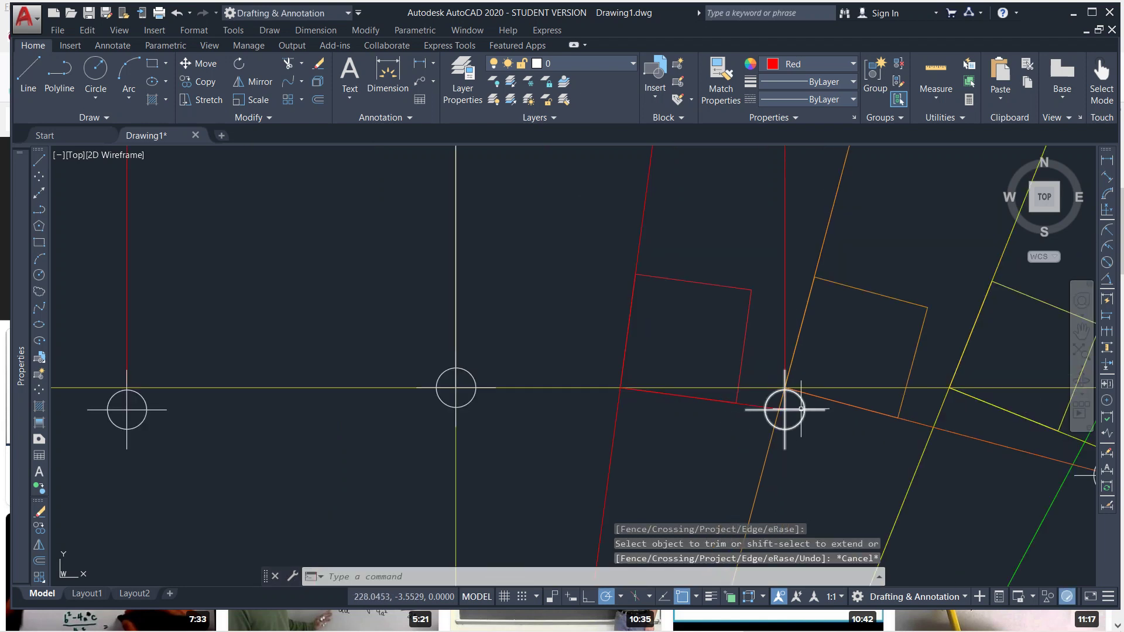
pyautogui.scroll(-4, 796, 407)
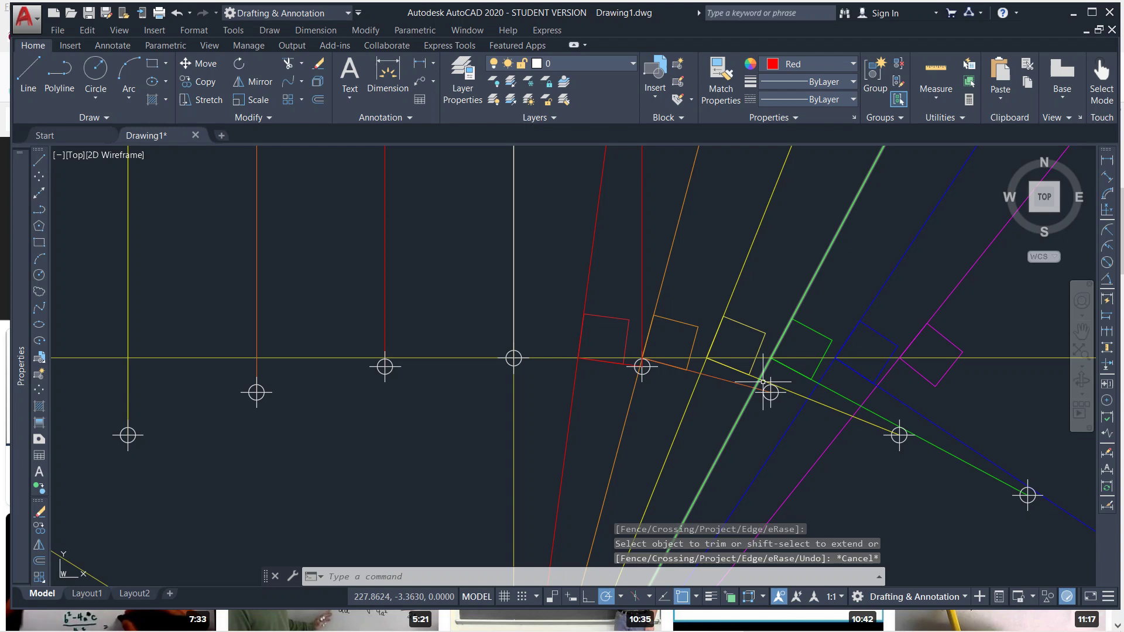
pyautogui.scroll(-3, 763, 382)
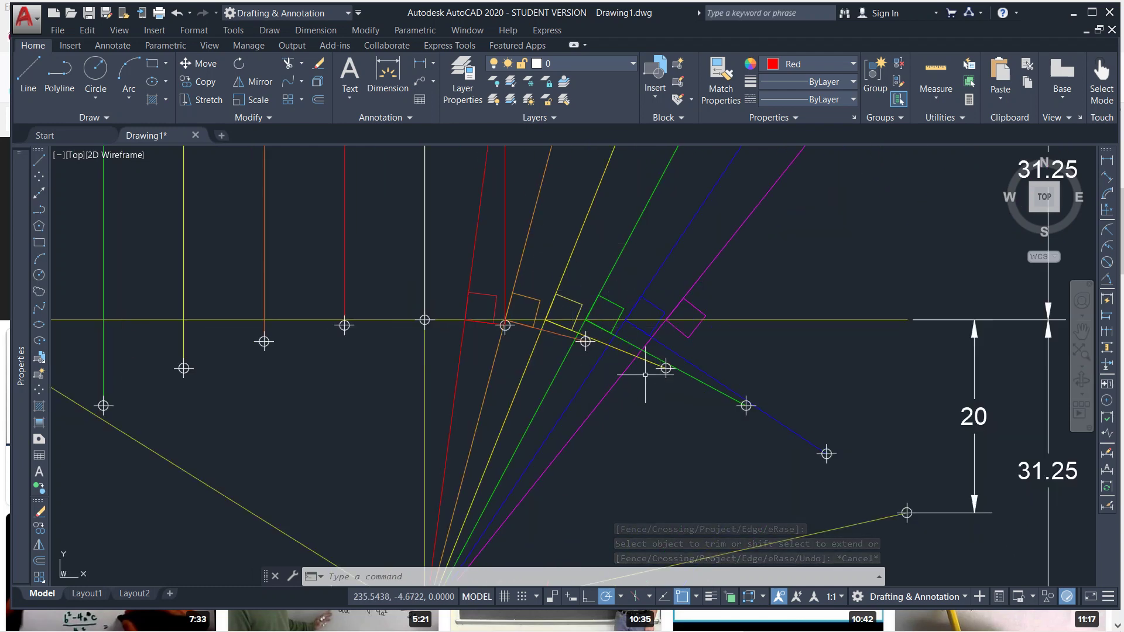
pyautogui.scroll(-5, 626, 317)
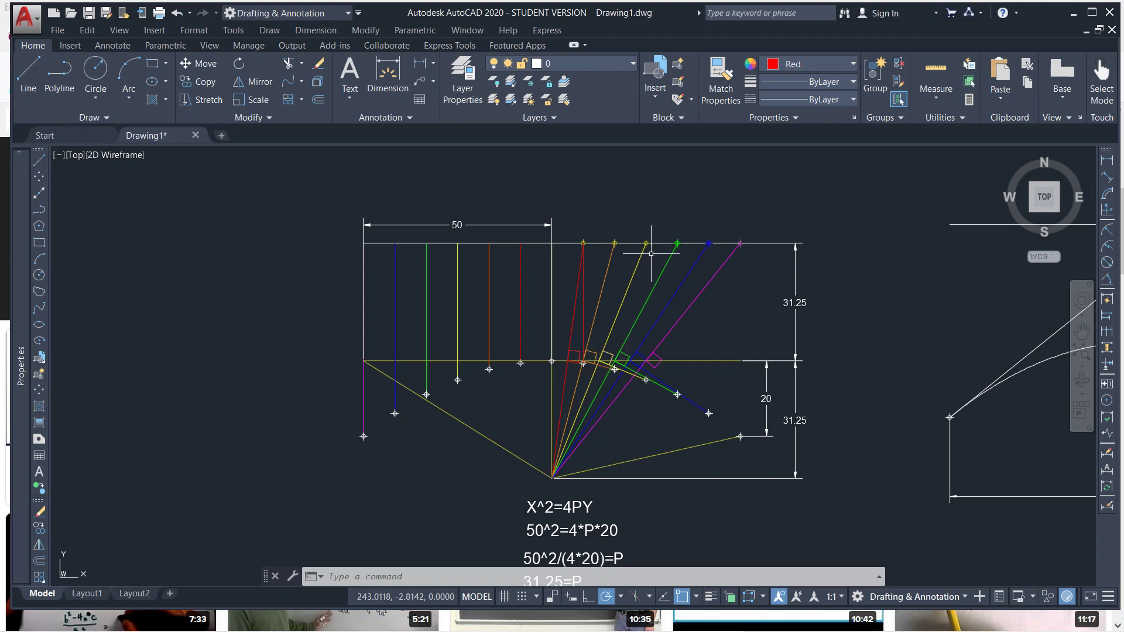
pyautogui.write('l')
pyautogui.press('BackSpace')
# Step: Set the colour for new objects to Green
pyautogui.click(818, 64)
pyautogui.click(758, 212)
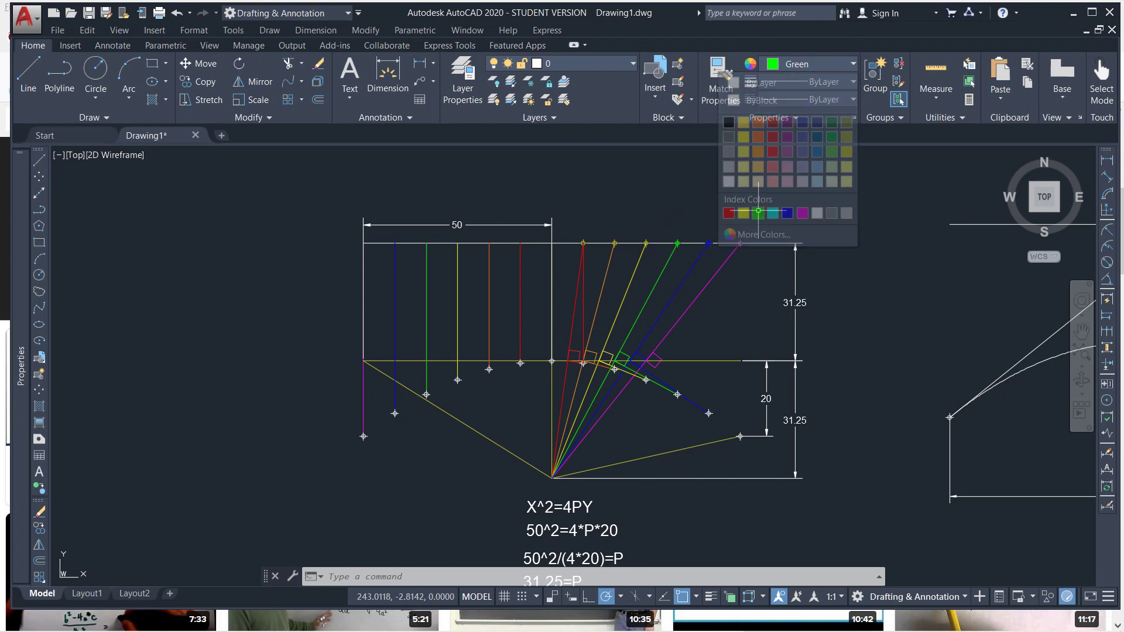
pyautogui.click(678, 246)
pyautogui.press('Escape')
# Step: Draw a green vertical line from the green point on the top line past the slanted green line
pyautogui.write('l')
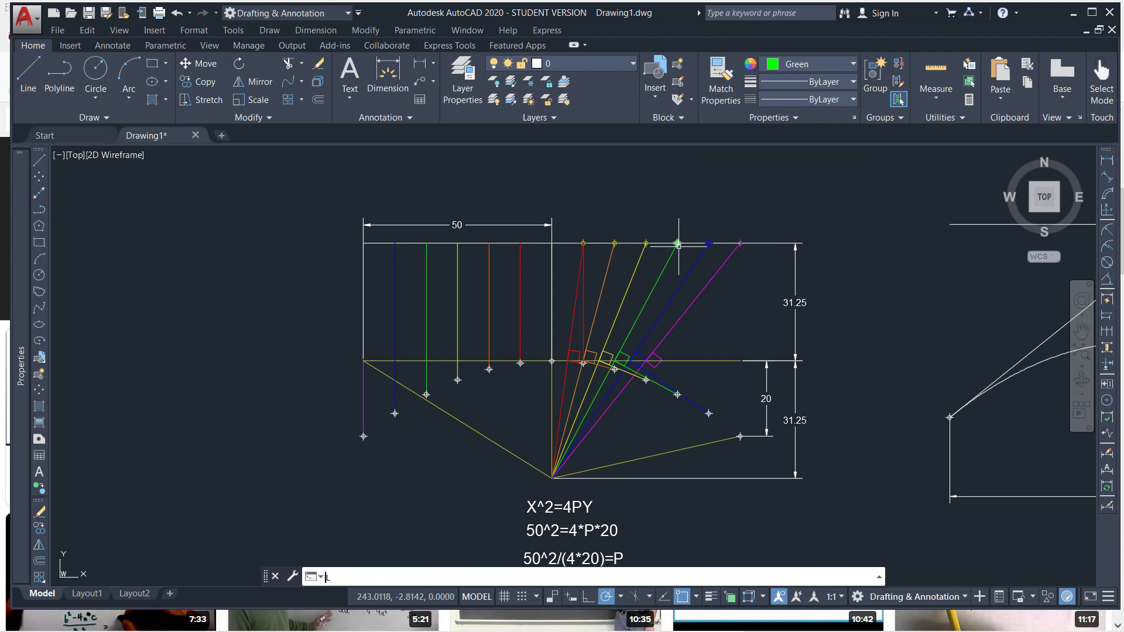
pyautogui.press('Return')
pyautogui.click(677, 244)
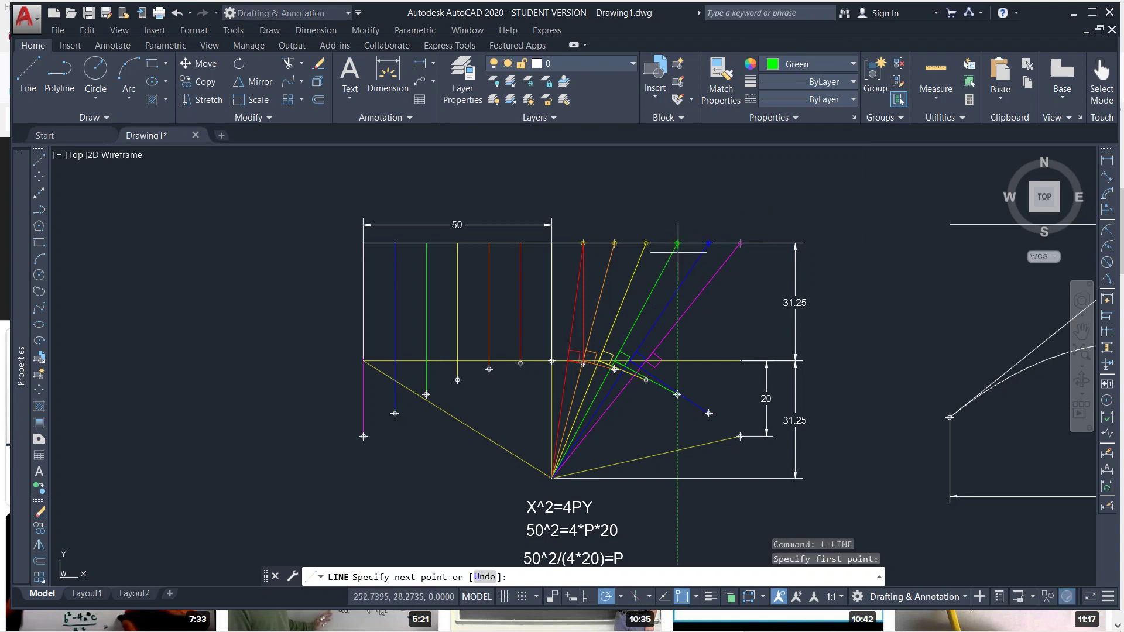
pyautogui.click(677, 426)
pyautogui.press('Return')
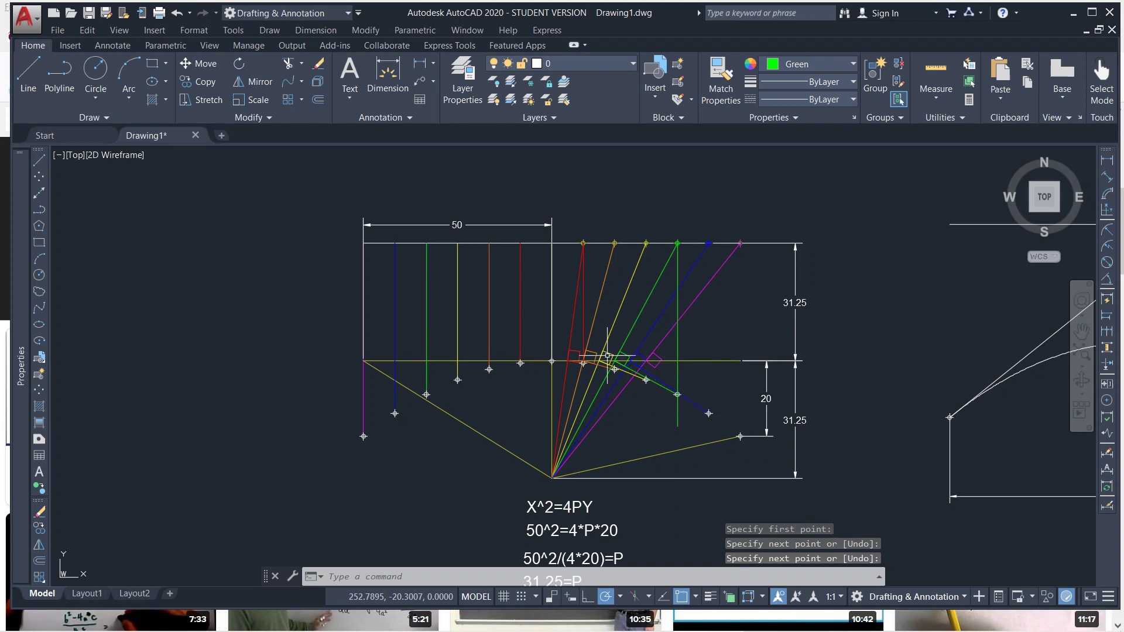
pyautogui.scroll(8, 653, 384)
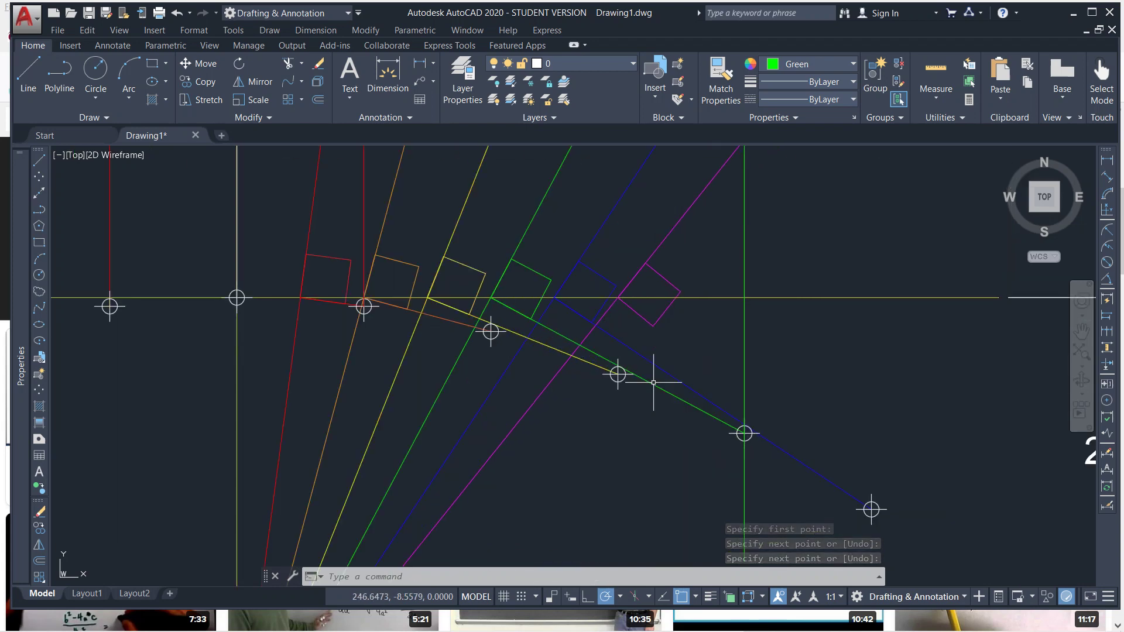
pyautogui.scroll(-4, 672, 363)
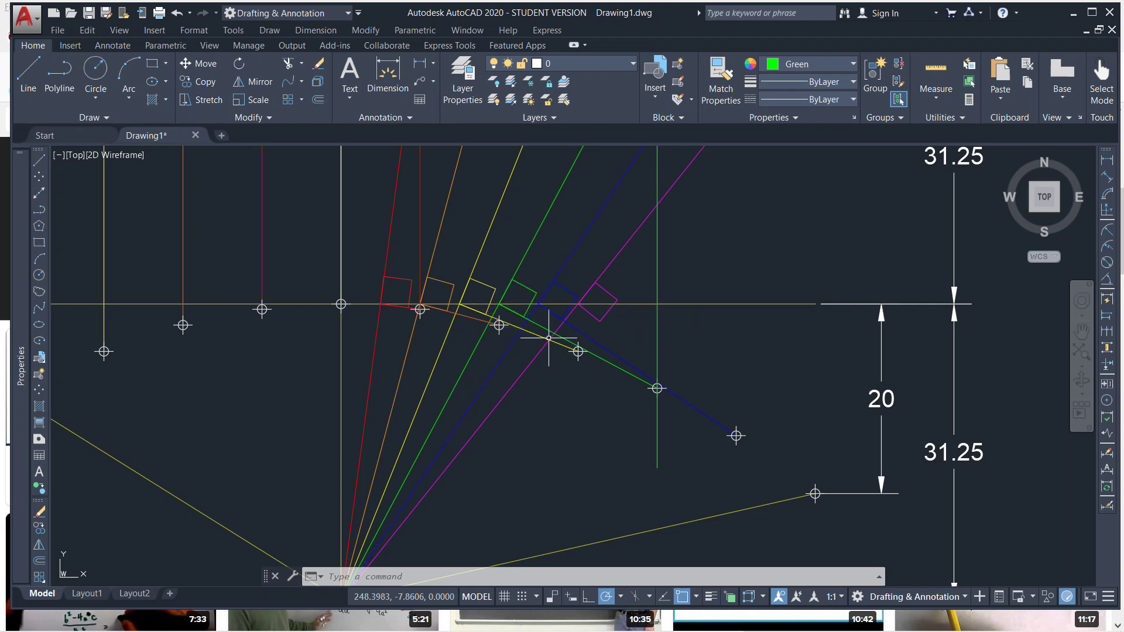
pyautogui.scroll(4, 651, 385)
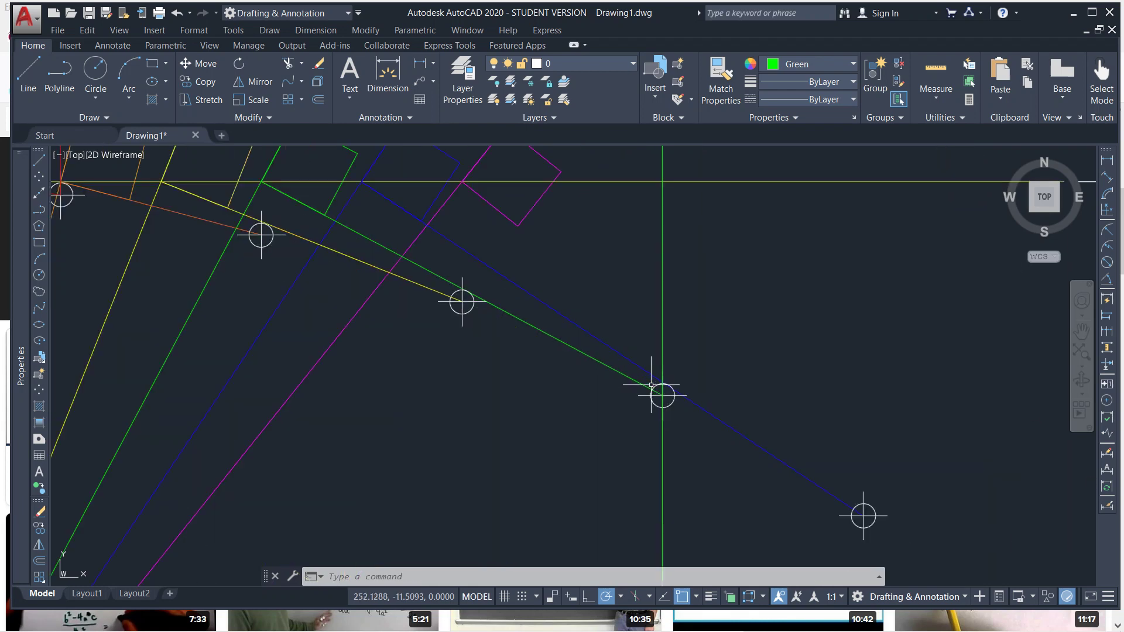
pyautogui.scroll(2, 652, 386)
# Step: Trim the green vertical line back to the slanted green line
pyautogui.write('tr')
pyautogui.press('Return')
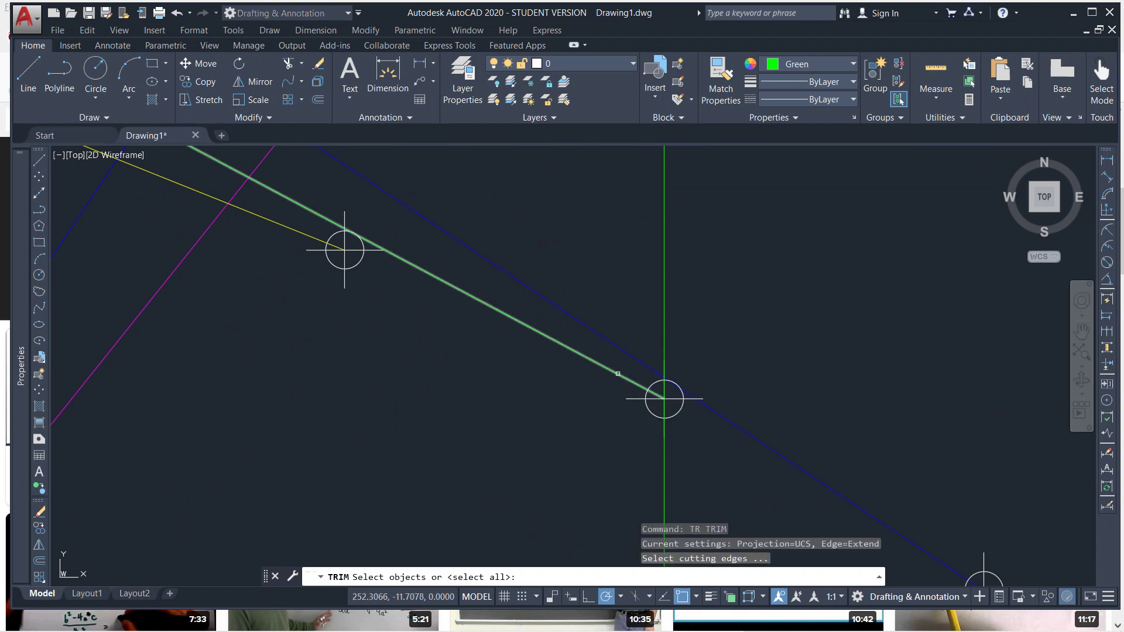
pyautogui.click(618, 374)
pyautogui.press('Return')
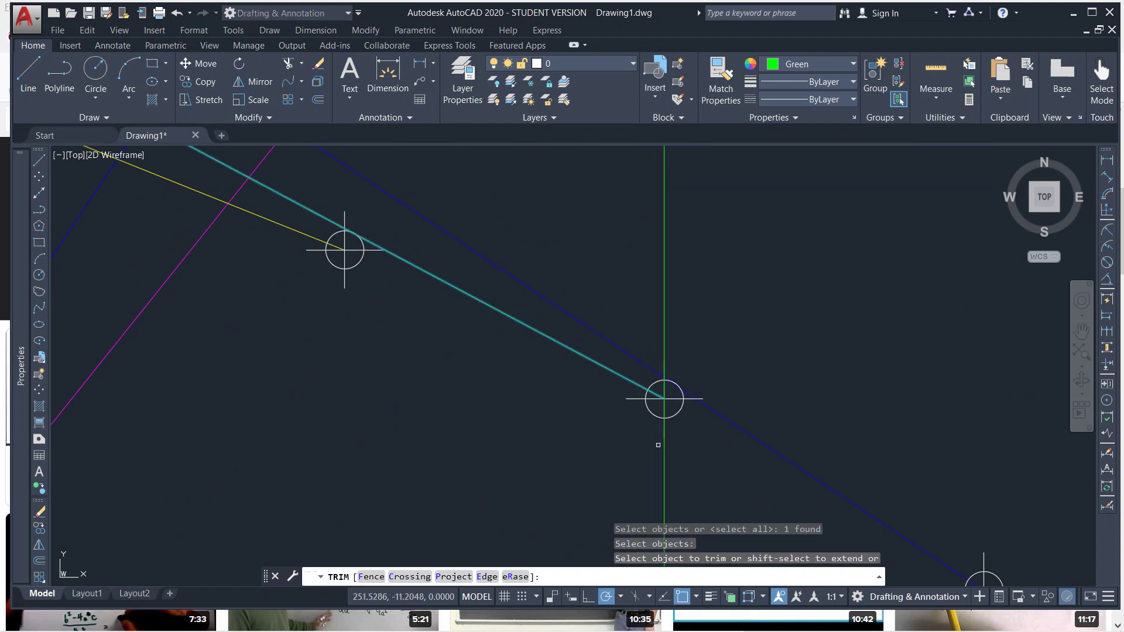
pyautogui.click(664, 451)
pyautogui.scroll(-4, 668, 434)
pyautogui.press('Escape')
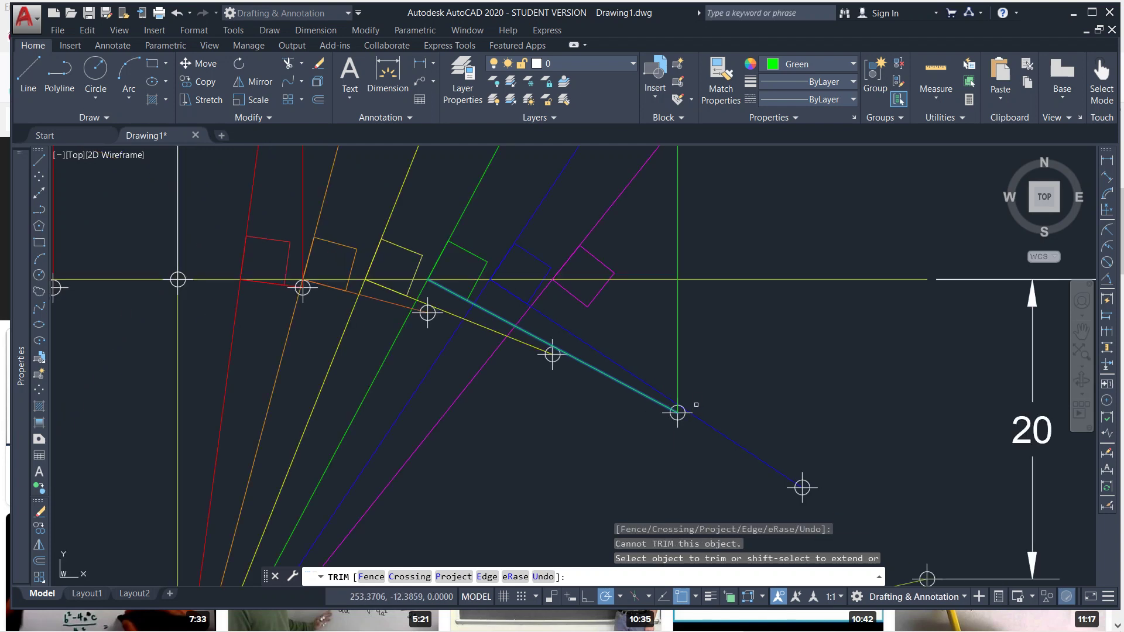
pyautogui.scroll(-2, 679, 410)
pyautogui.scroll(-2, 683, 404)
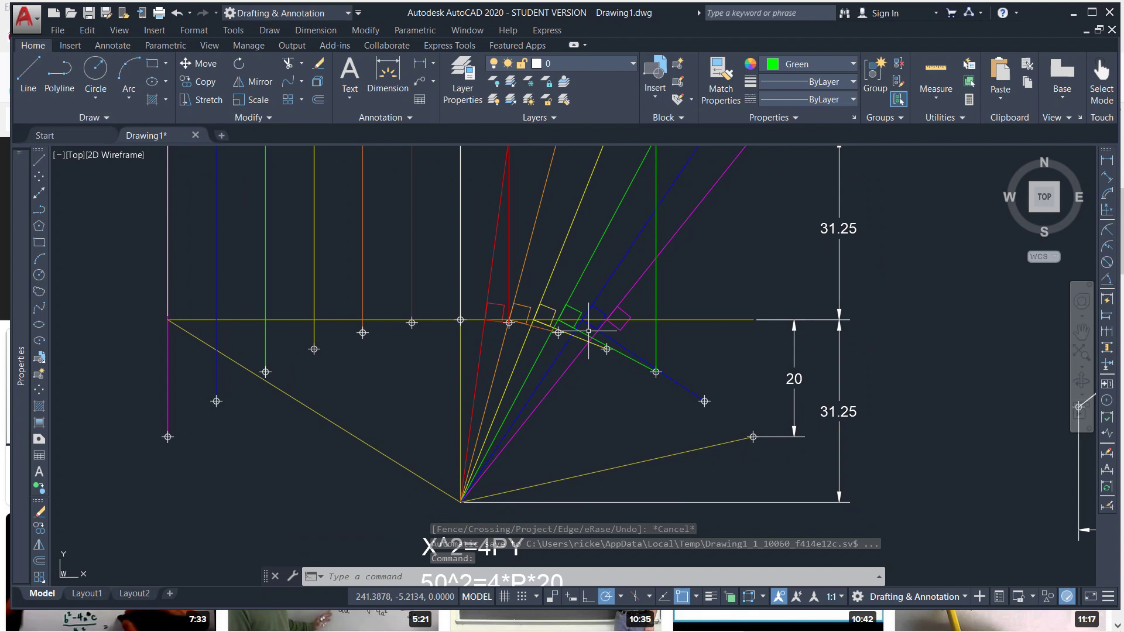
# Step: Start a new spline
pyautogui.moveTo(21, 290)
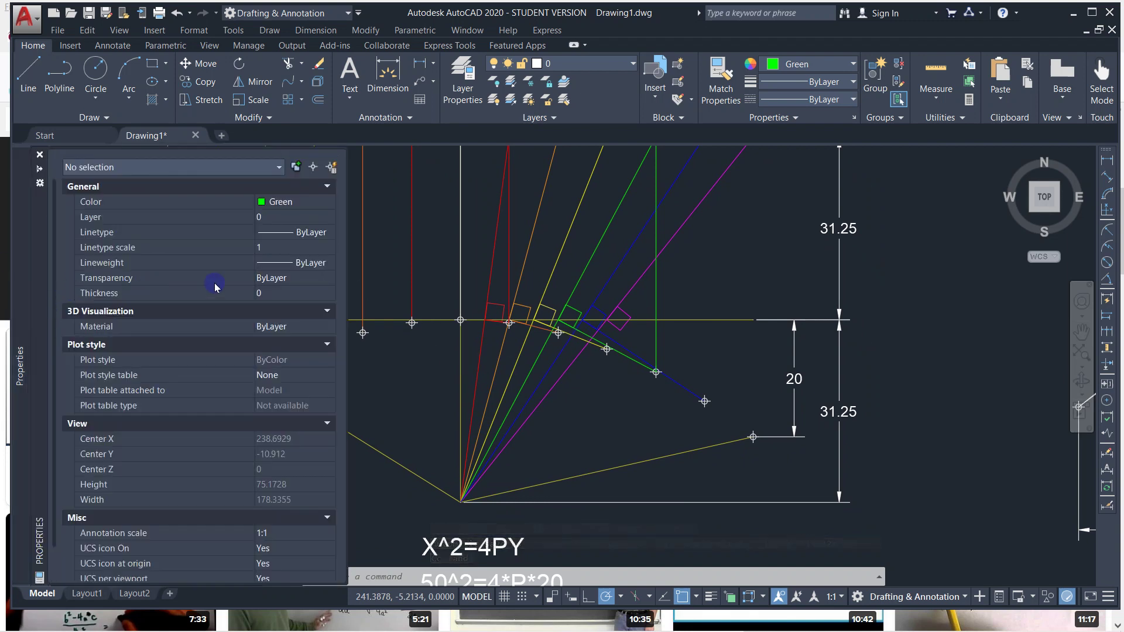
pyautogui.click(402, 371)
pyautogui.press('Escape')
pyautogui.press('Escape')
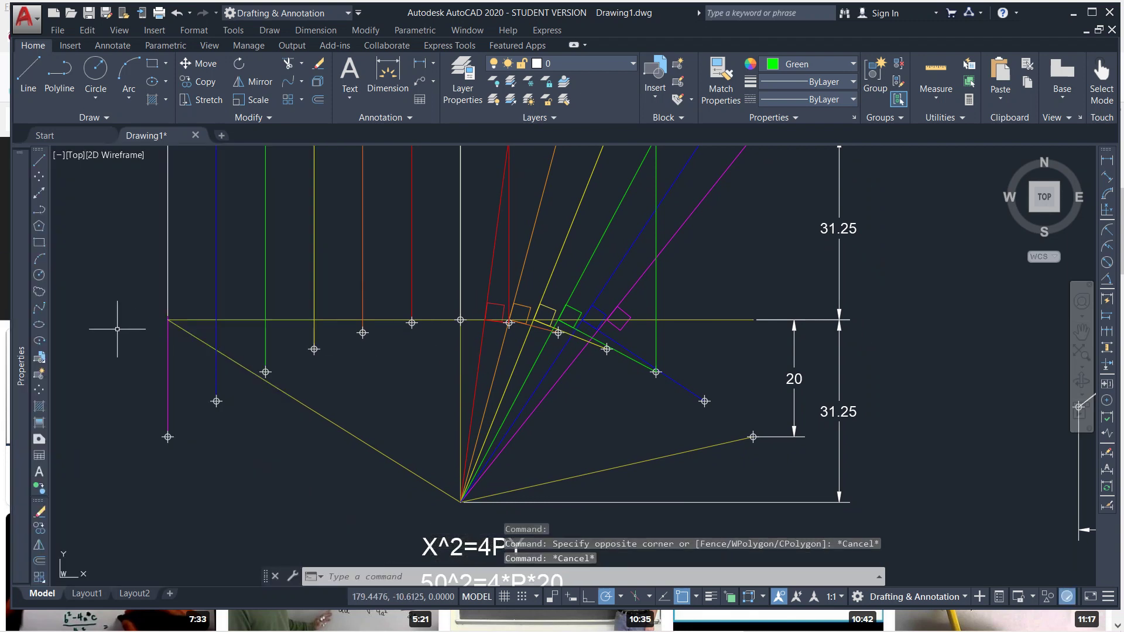
pyautogui.click(39, 308)
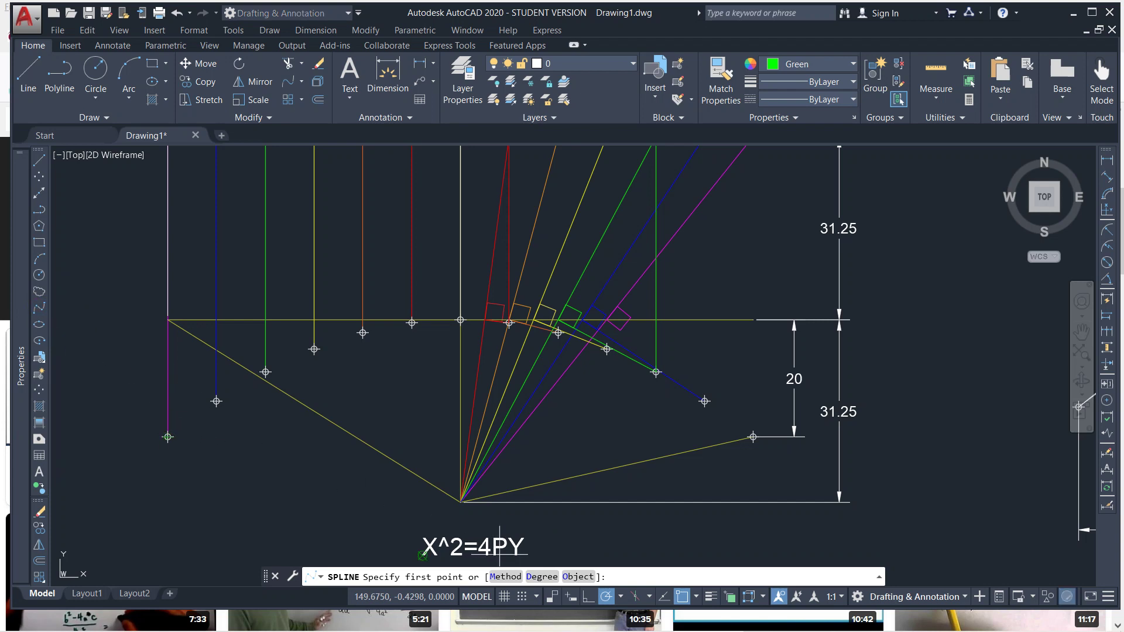
# Step: Set the spline method to control vertices (CV)
pyautogui.click(505, 577)
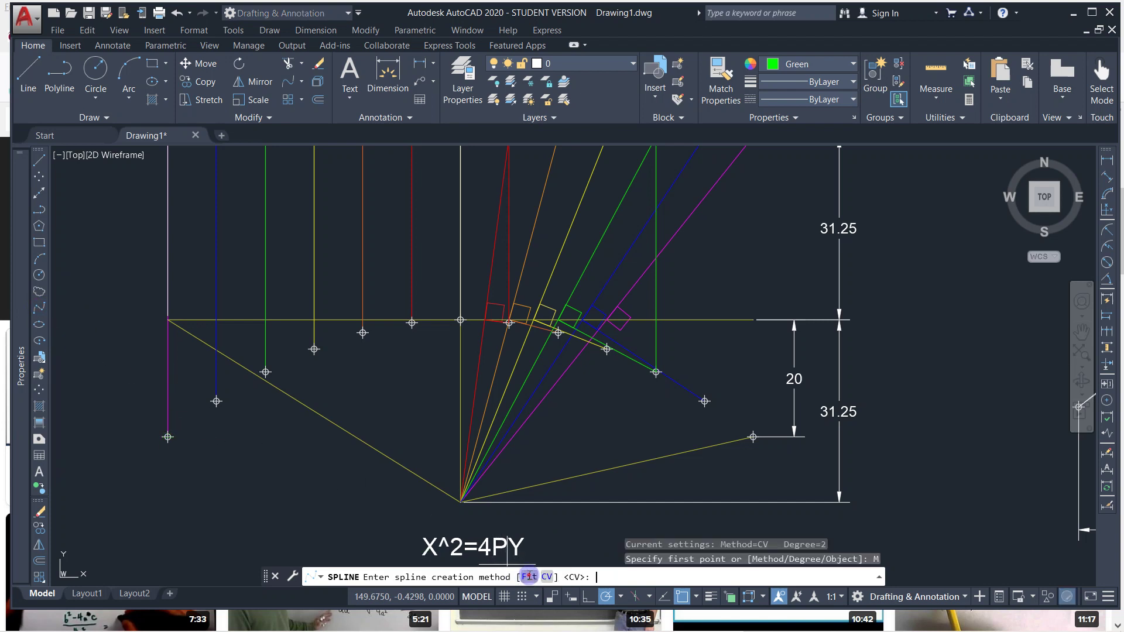
pyautogui.click(529, 577)
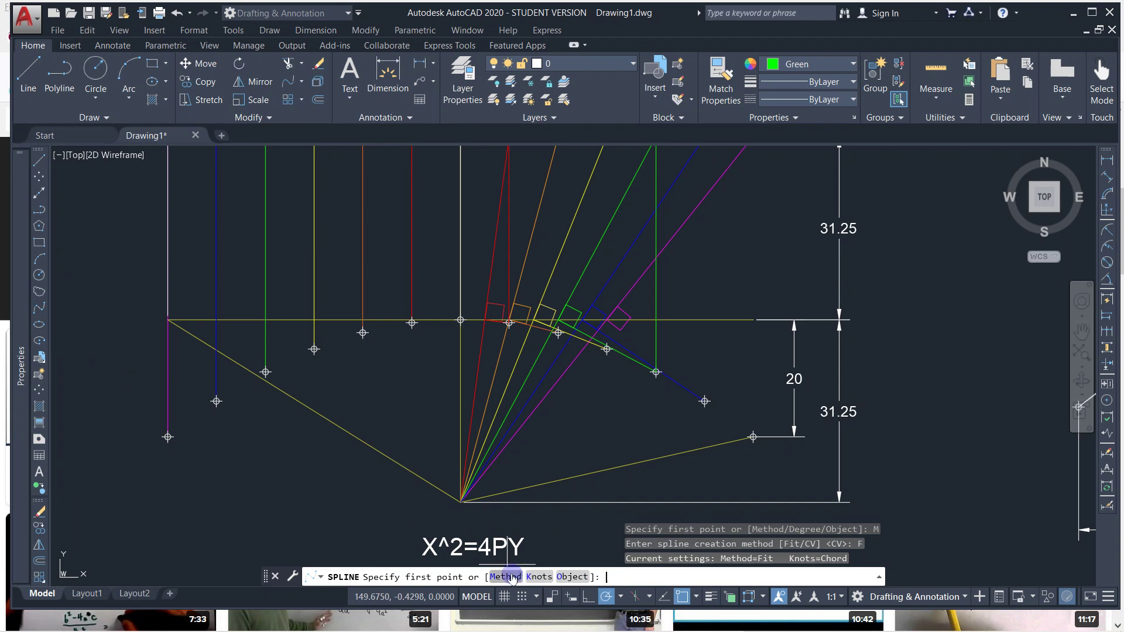
pyautogui.click(508, 577)
pyautogui.click(547, 576)
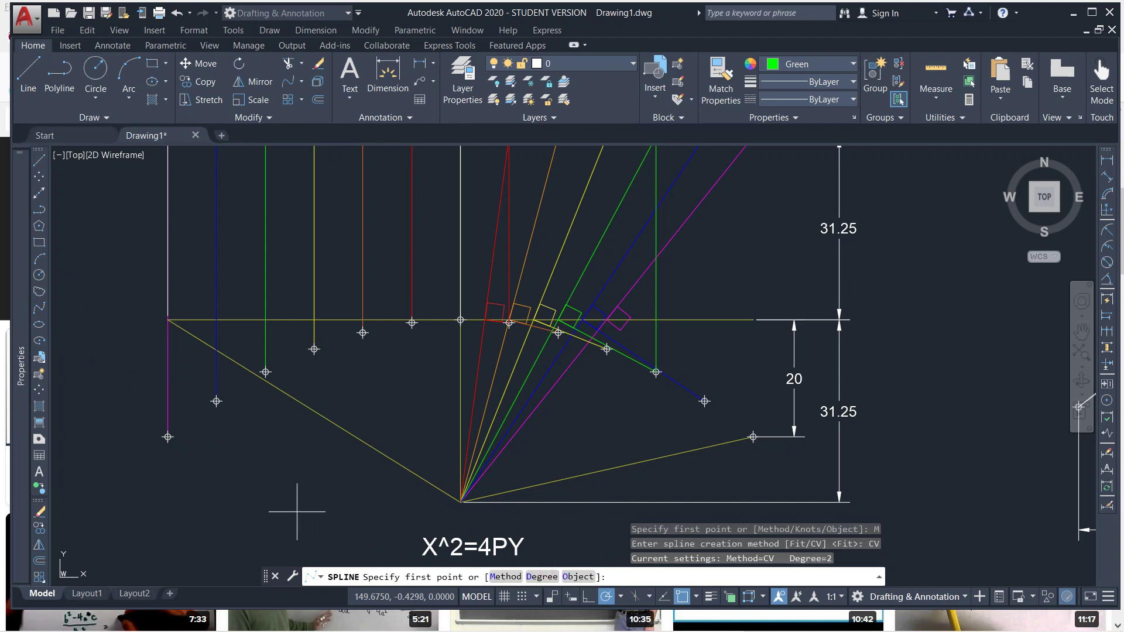
# Step: Place spline vertices on the six plotted points from the far-left point up to the vertex
pyautogui.click(168, 437)
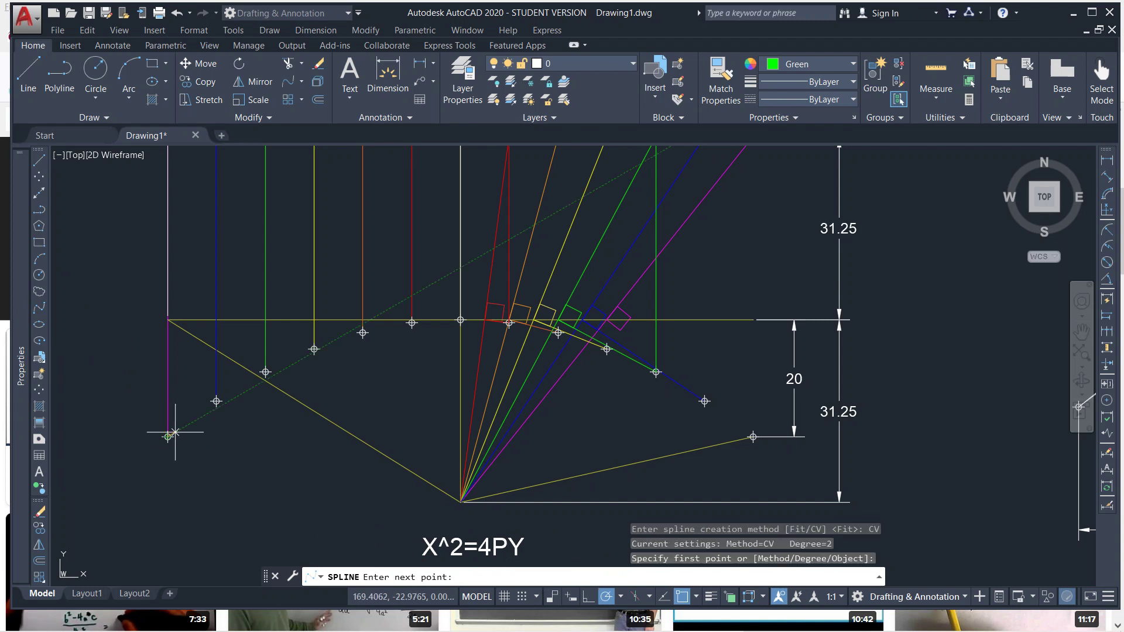
pyautogui.click(216, 401)
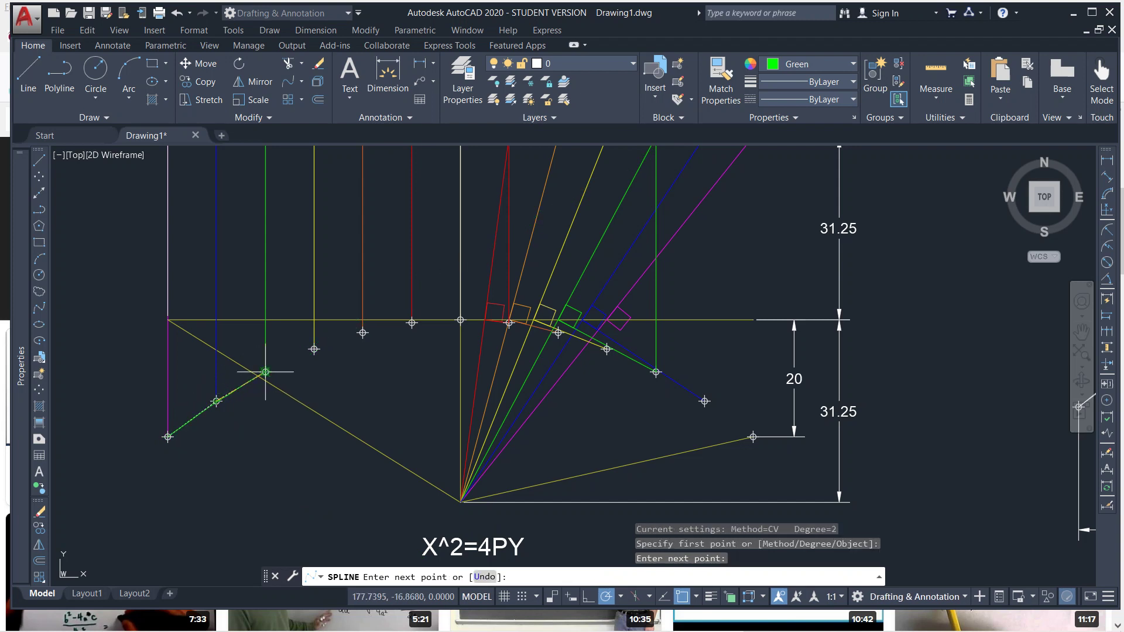
pyautogui.click(265, 372)
pyautogui.click(314, 349)
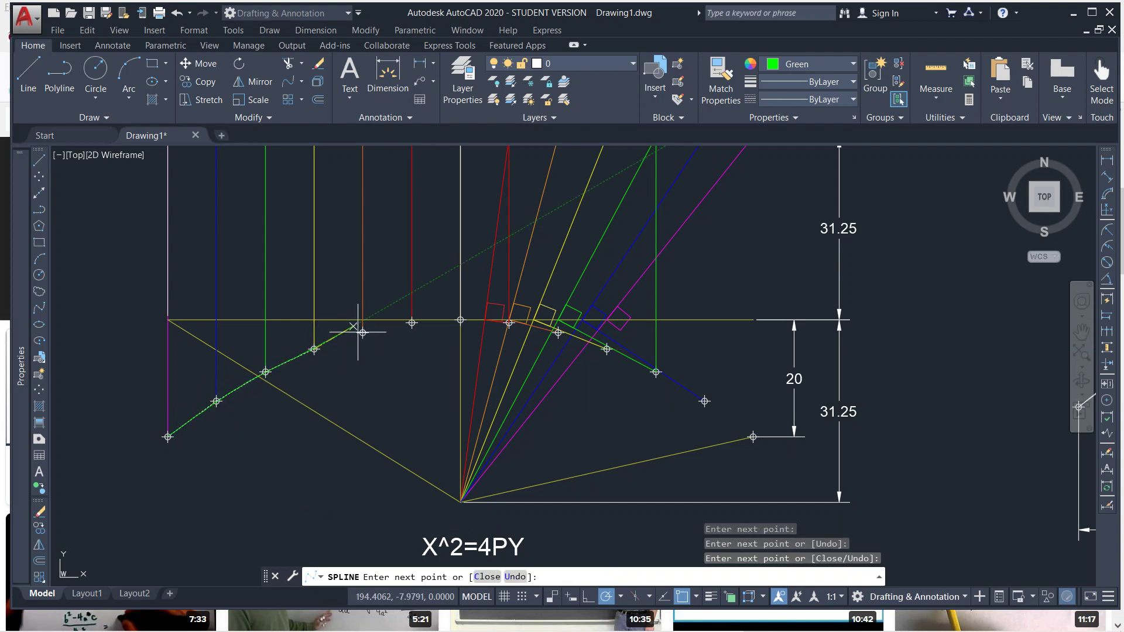
pyautogui.click(363, 332)
pyautogui.click(412, 322)
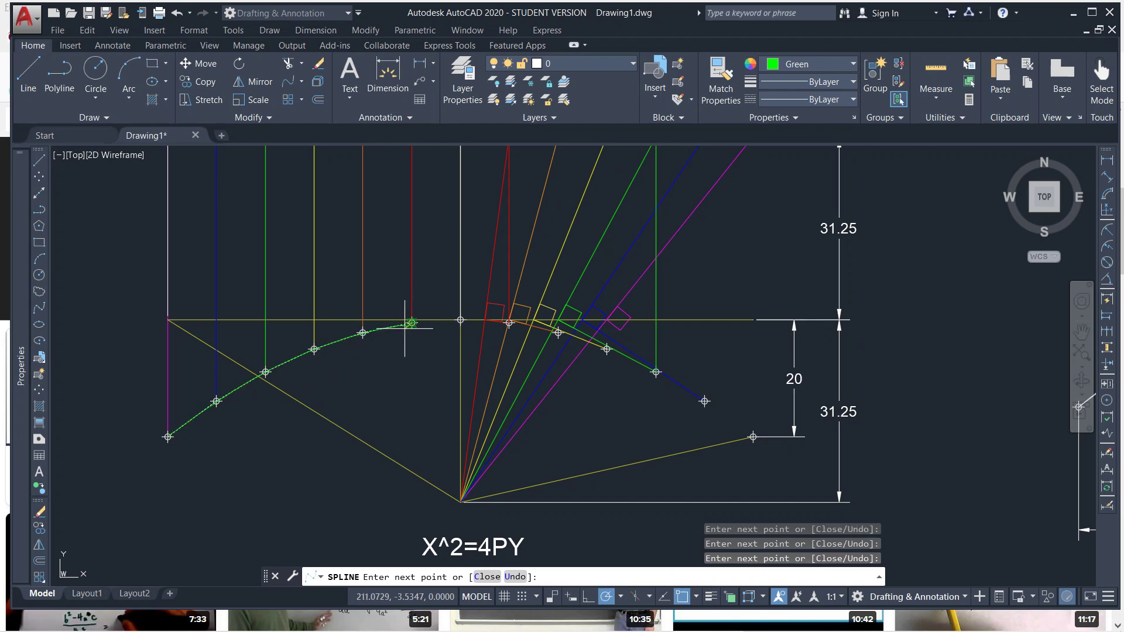
pyautogui.press('Return')
# Step: Select and inspect the finished spline, then centre the right parabola construction
pyautogui.scroll(6, 369, 328)
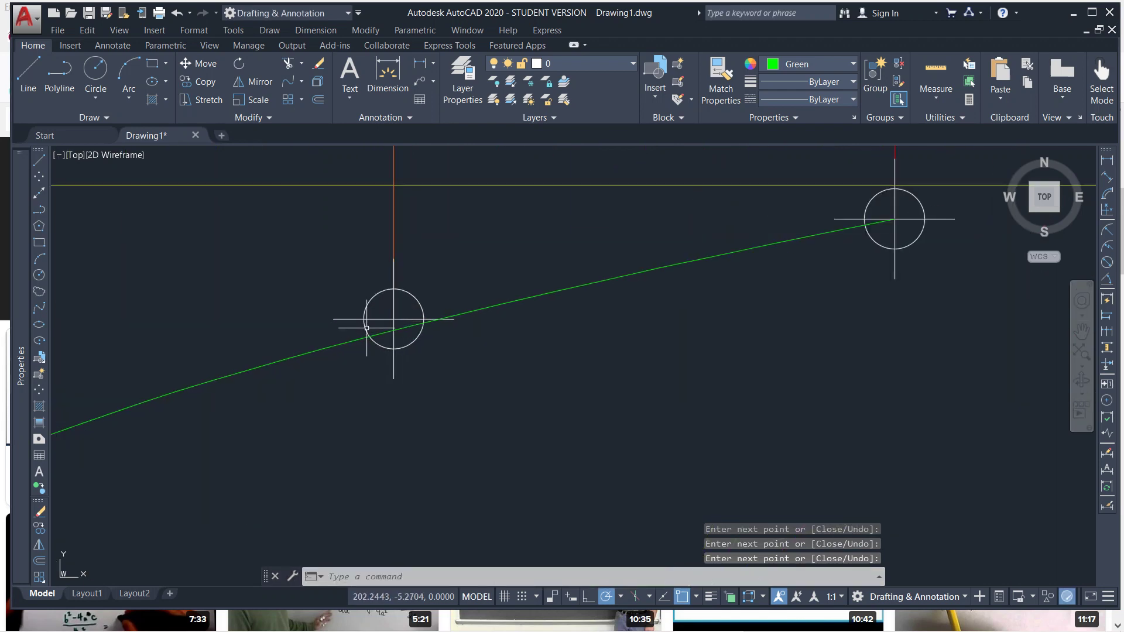
pyautogui.moveTo(234, 387); pyautogui.dragTo(371, 351, button='middle')
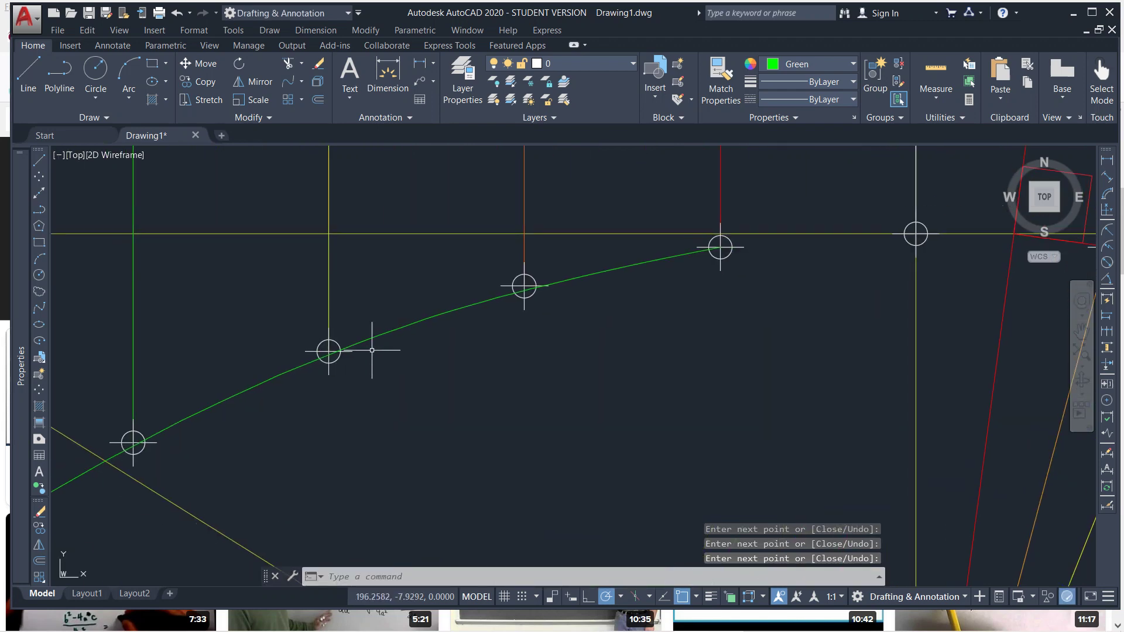
pyautogui.click(368, 328)
pyautogui.click(358, 347)
pyautogui.scroll(8, 359, 347)
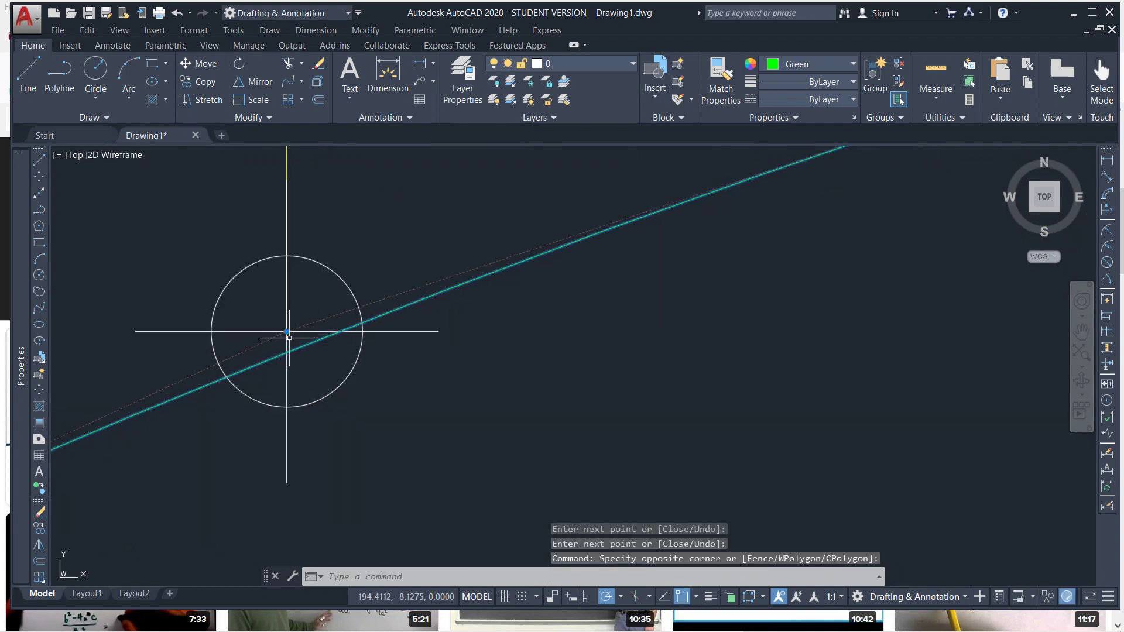
pyautogui.scroll(-6, 289, 338)
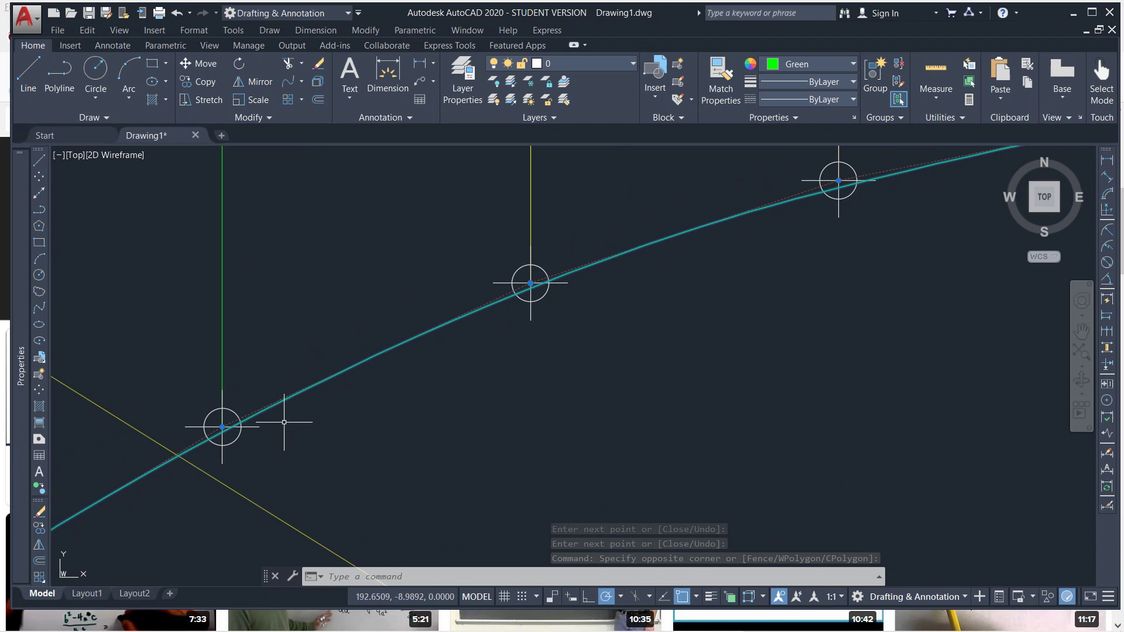
pyautogui.scroll(-10, 284, 422)
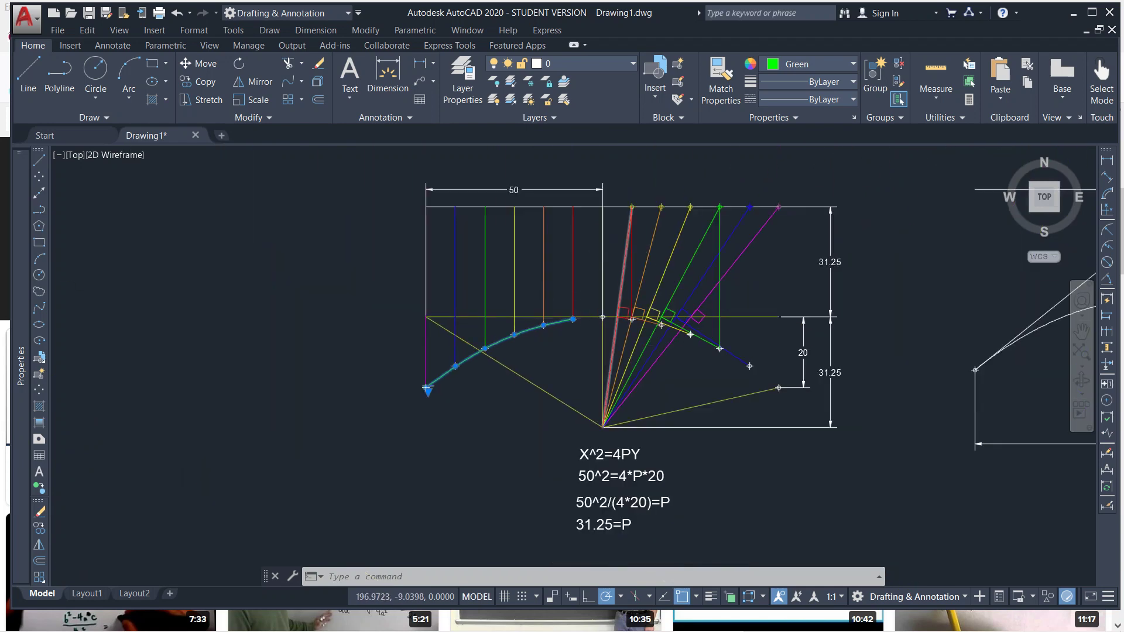
pyautogui.scroll(-4, 644, 293)
pyautogui.scroll(6, 292, 237)
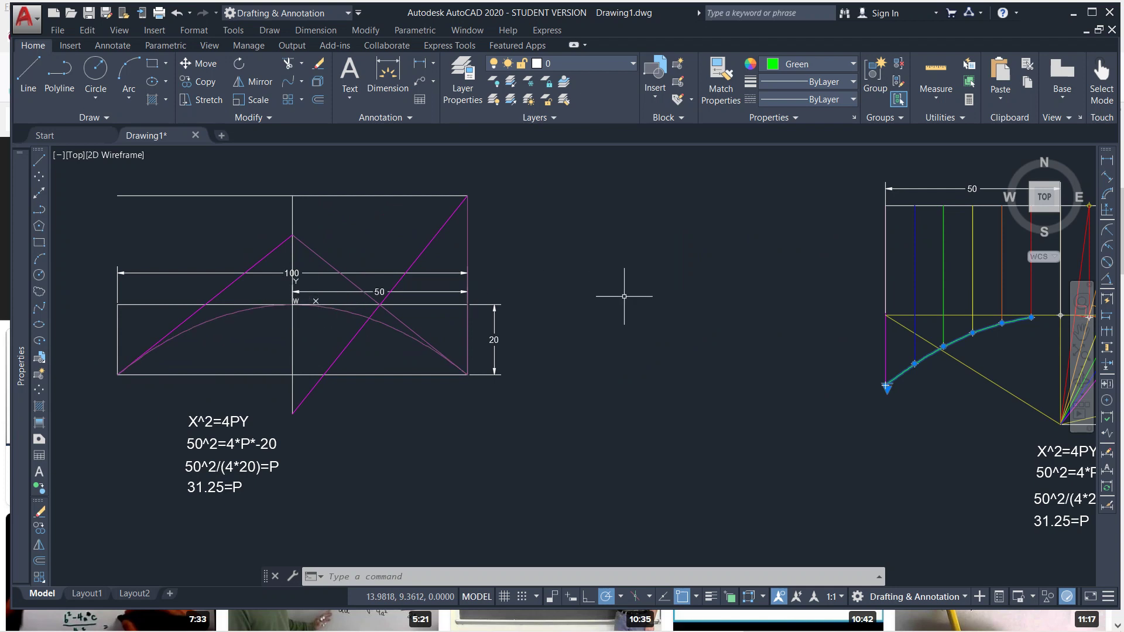
pyautogui.moveTo(693, 301); pyautogui.dragTo(401, 351, button='middle')
# Step: Delete the existing green parabola spline
pyautogui.click(498, 387)
pyautogui.press('Escape')
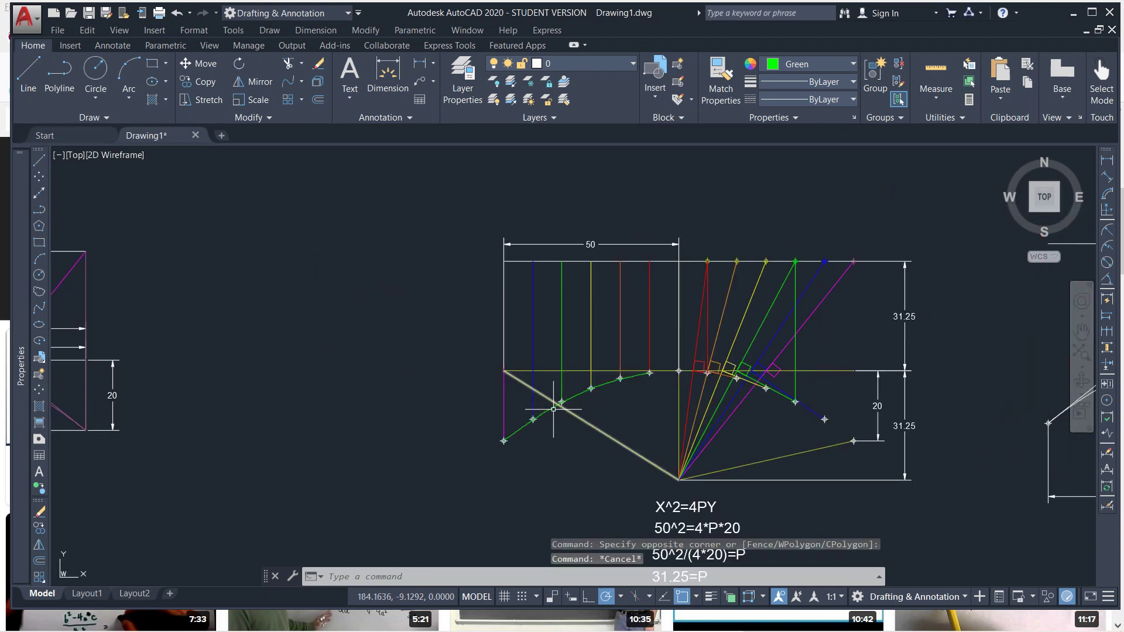
pyautogui.click(548, 409)
pyautogui.press('Delete')
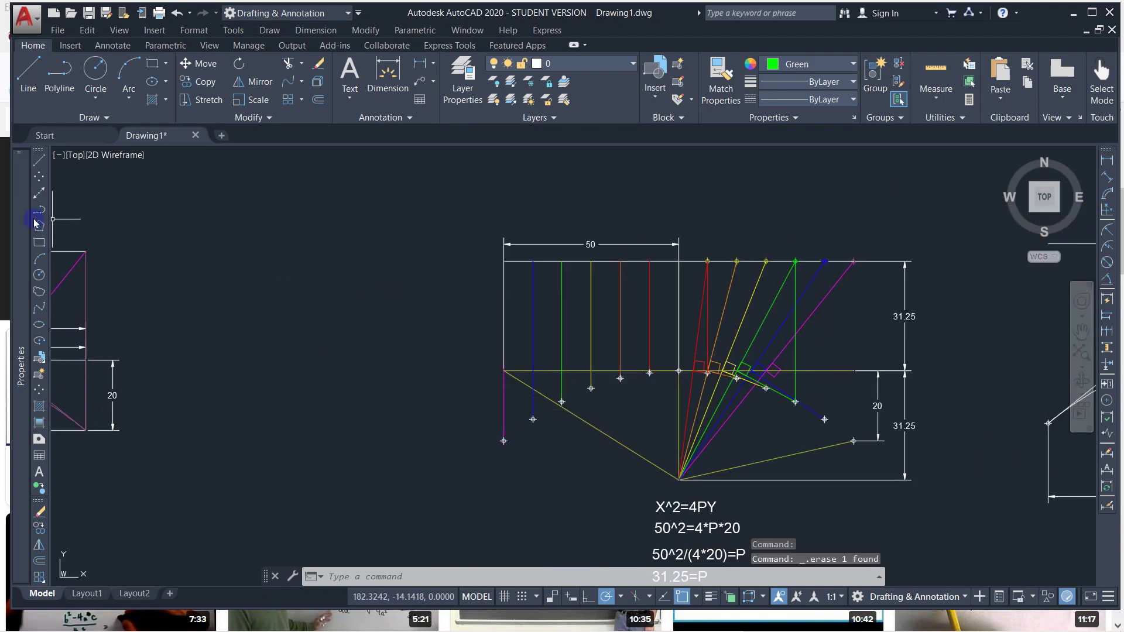
pyautogui.moveTo(20, 290)
pyautogui.click(515, 167)
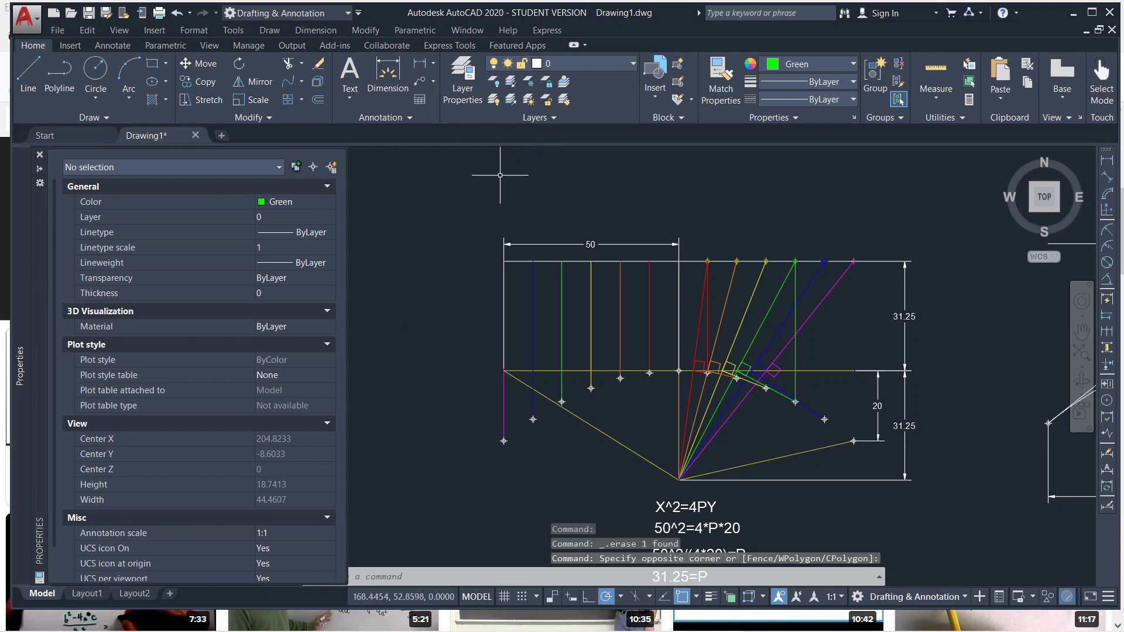
# Step: Draw a control-vertex spline through the seven plotted points from the left end to the vertex
pyautogui.click(39, 309)
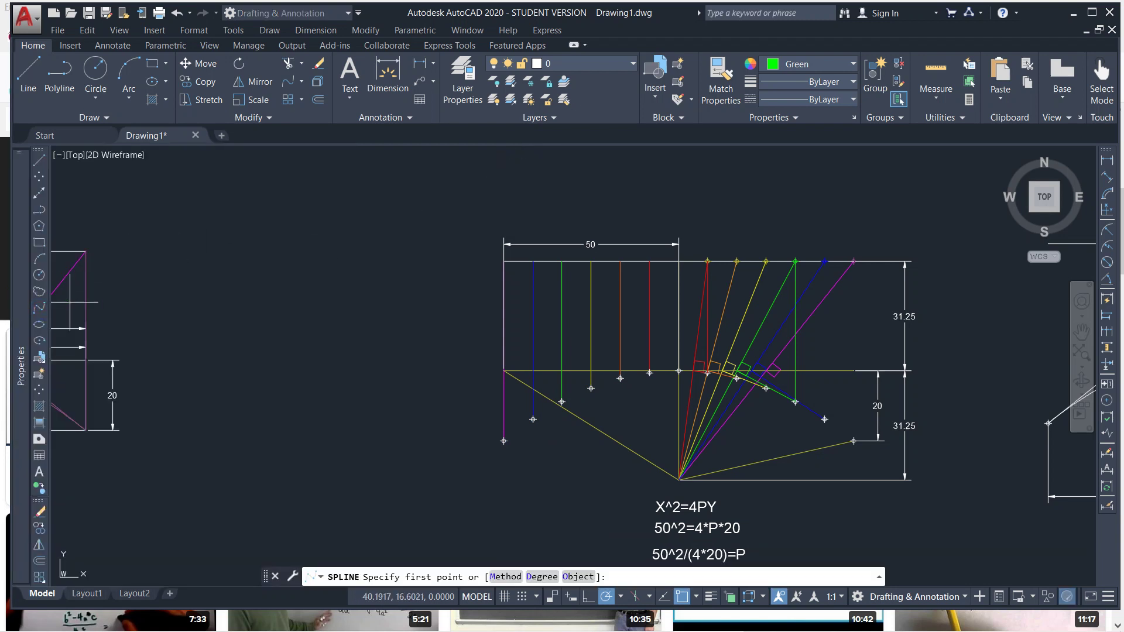
pyautogui.click(506, 578)
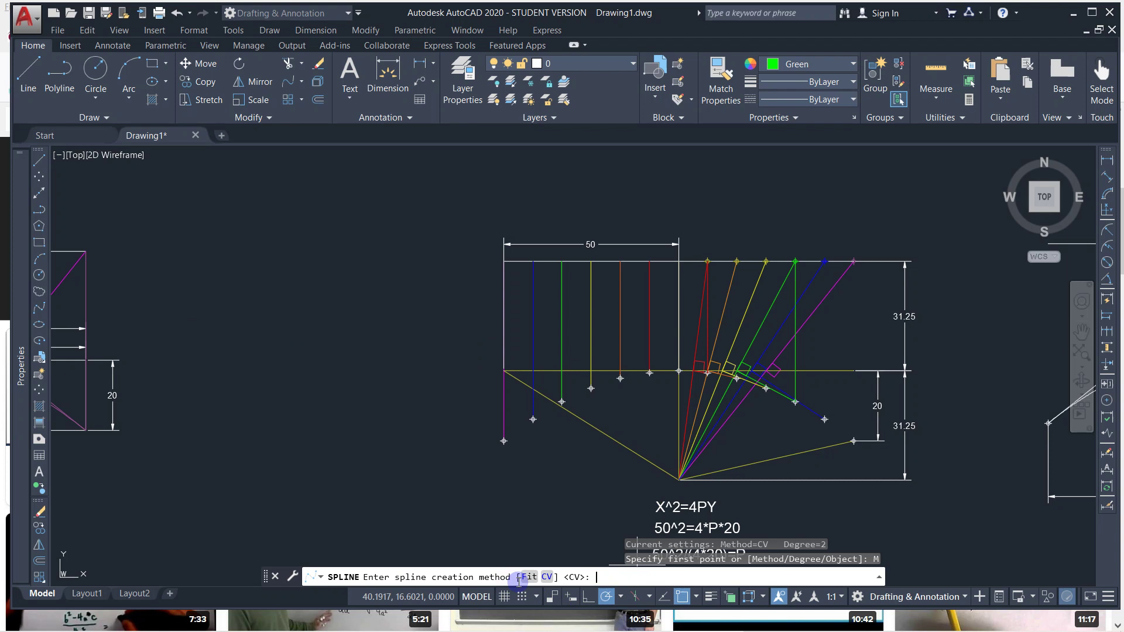
pyautogui.click(545, 577)
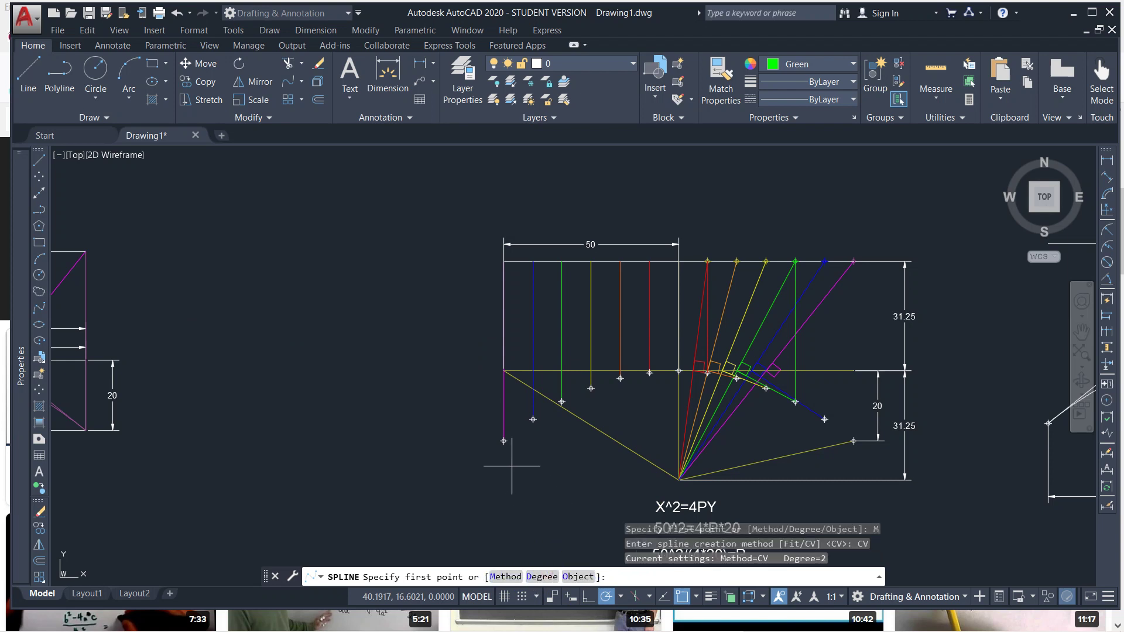
pyautogui.click(503, 441)
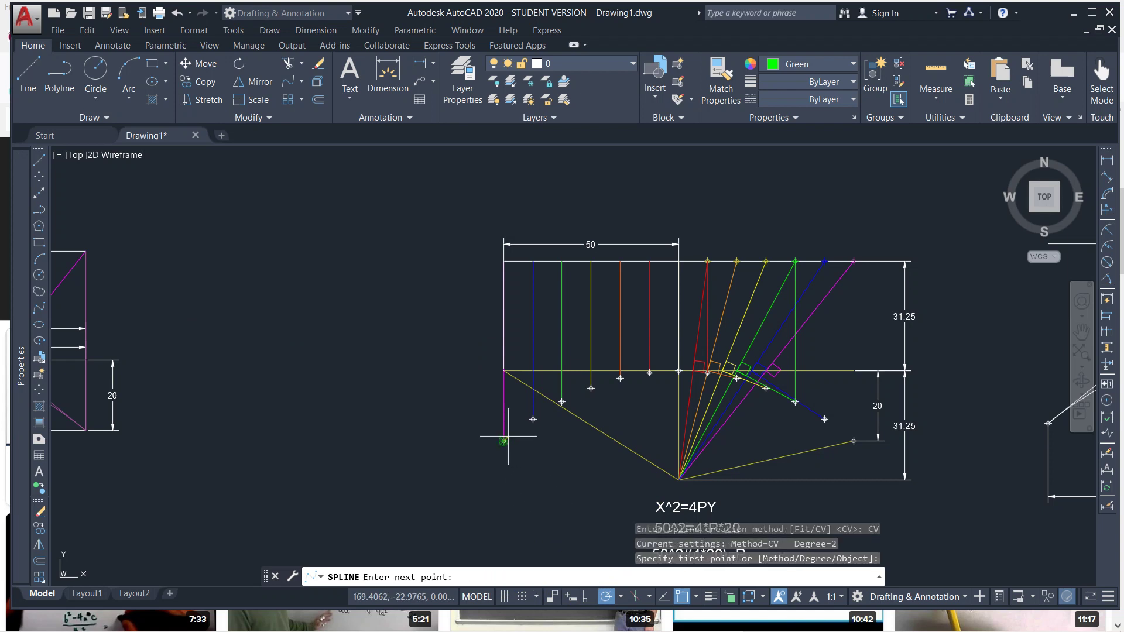
pyautogui.click(533, 419)
pyautogui.click(561, 402)
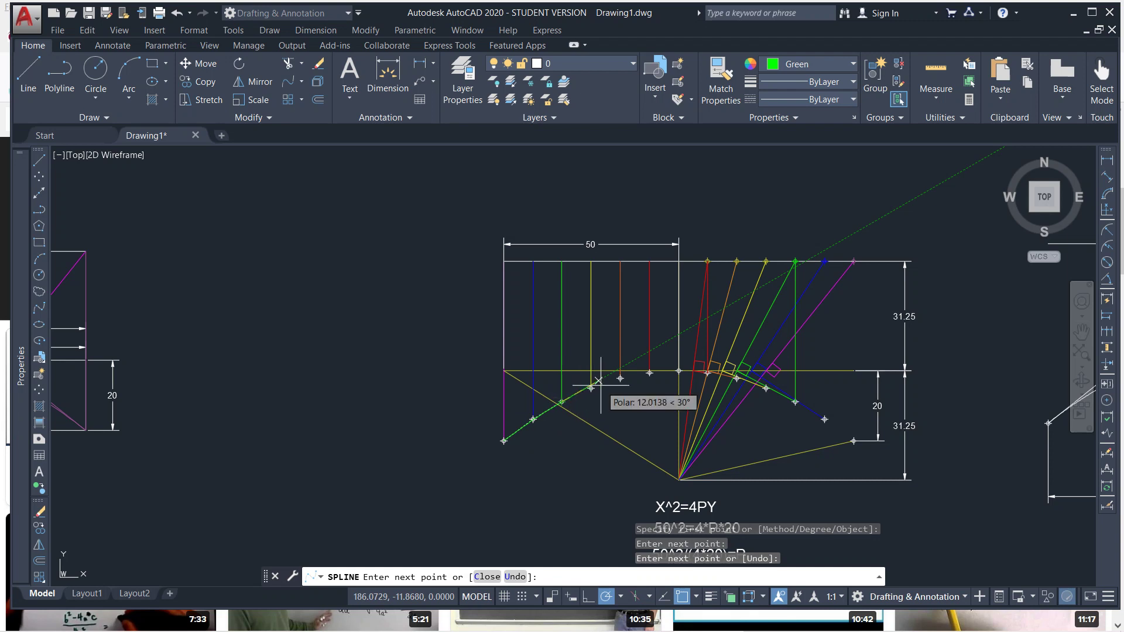
pyautogui.click(591, 388)
pyautogui.click(620, 379)
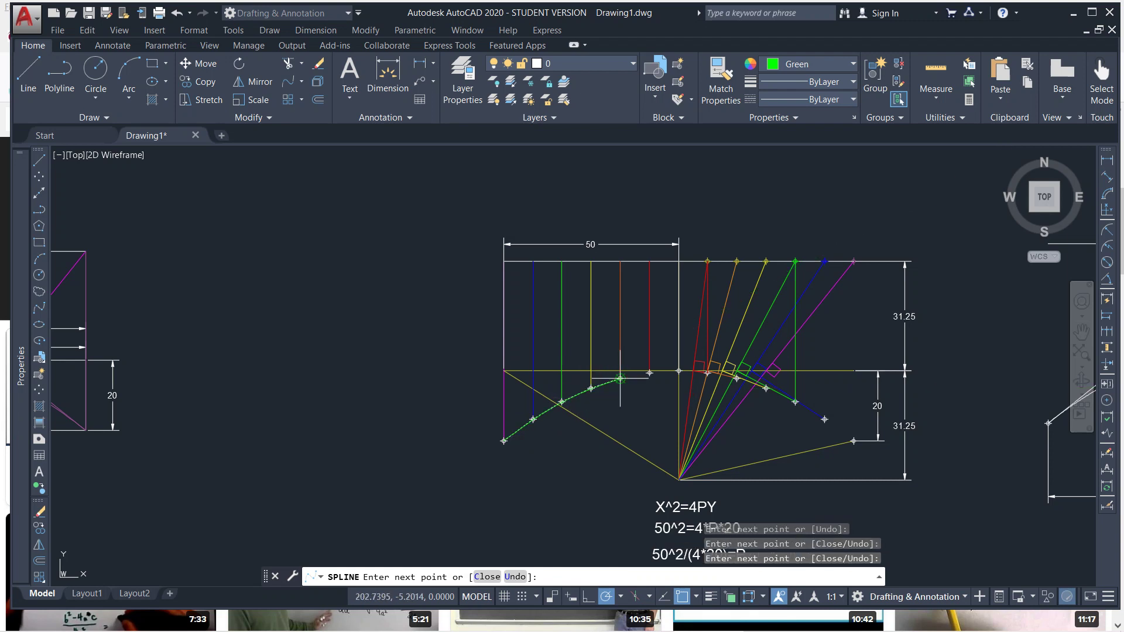
pyautogui.click(649, 373)
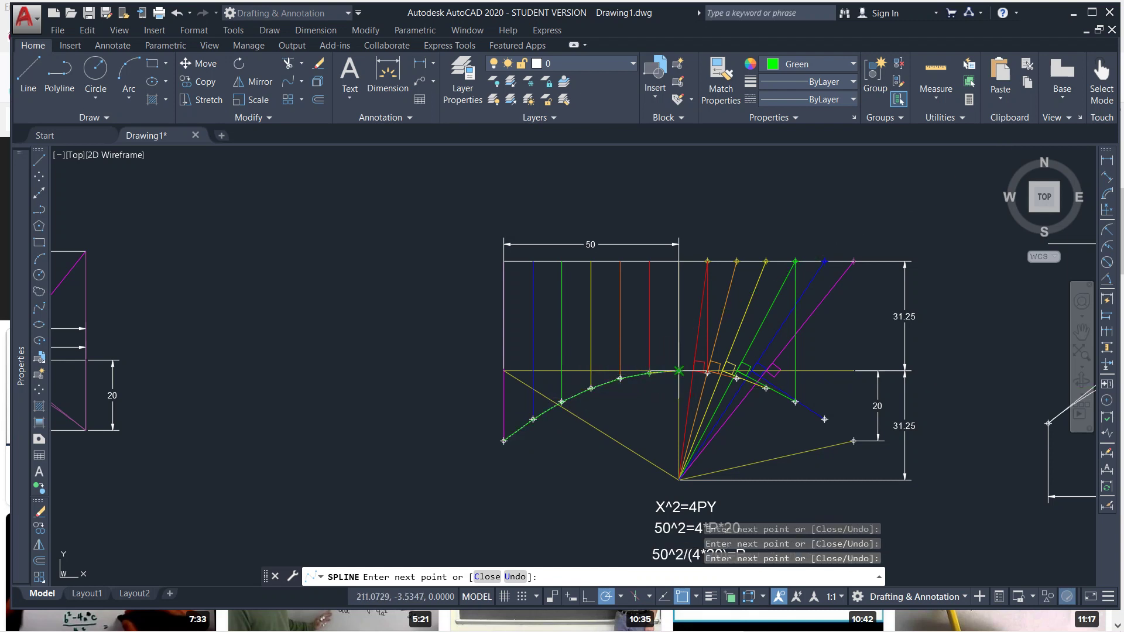
pyautogui.click(679, 371)
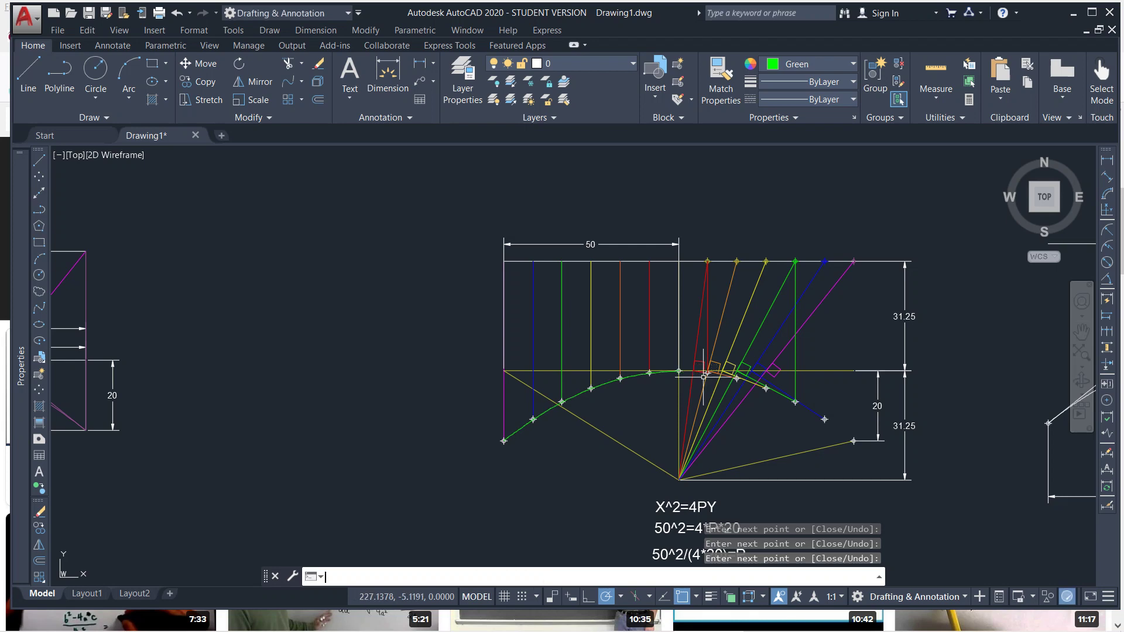
pyautogui.press('Return')
pyautogui.scroll(10, 610, 386)
# Step: Delete the control-vertex spline just drawn
pyautogui.scroll(2, 616, 366)
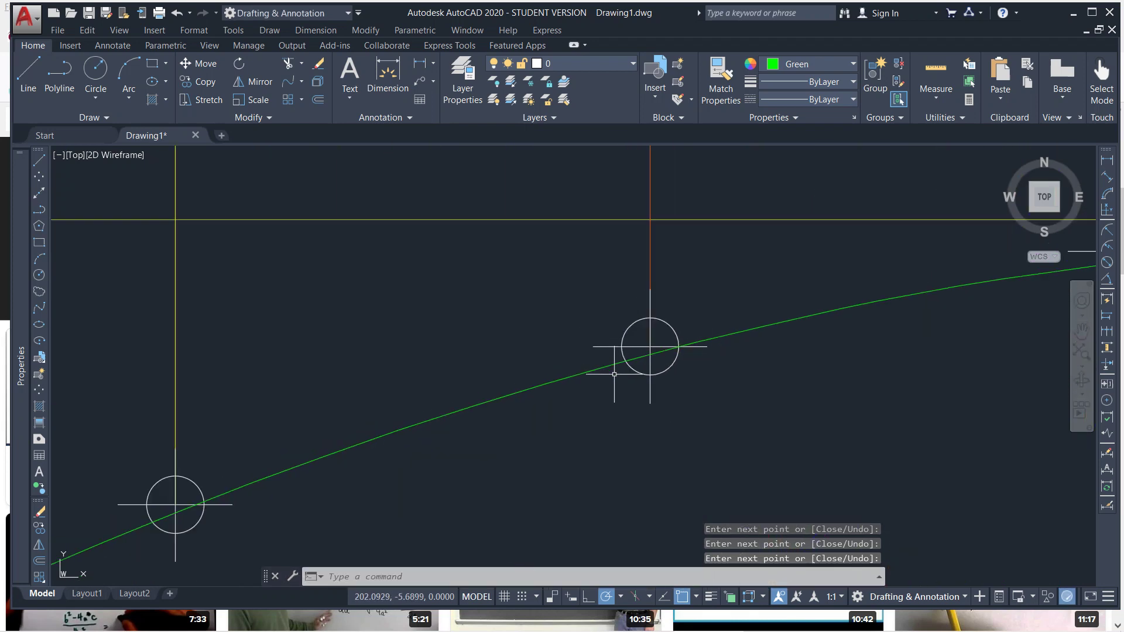
pyautogui.scroll(-2, 597, 377)
pyautogui.scroll(-2, 554, 394)
pyautogui.click(546, 393)
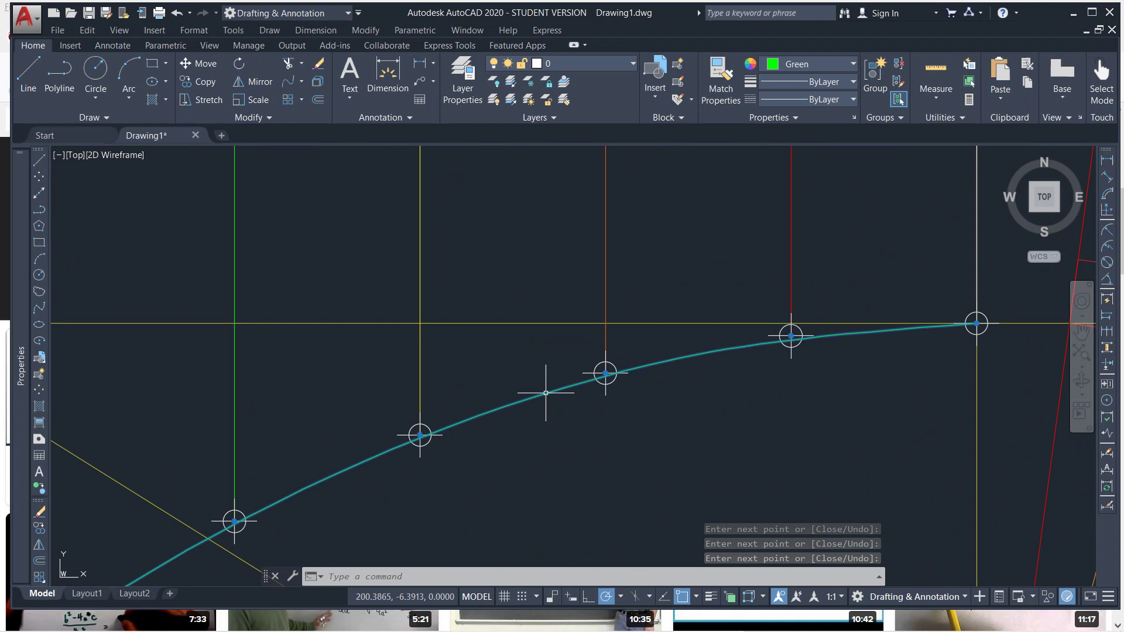
pyautogui.press('Delete')
pyautogui.scroll(-4, 547, 391)
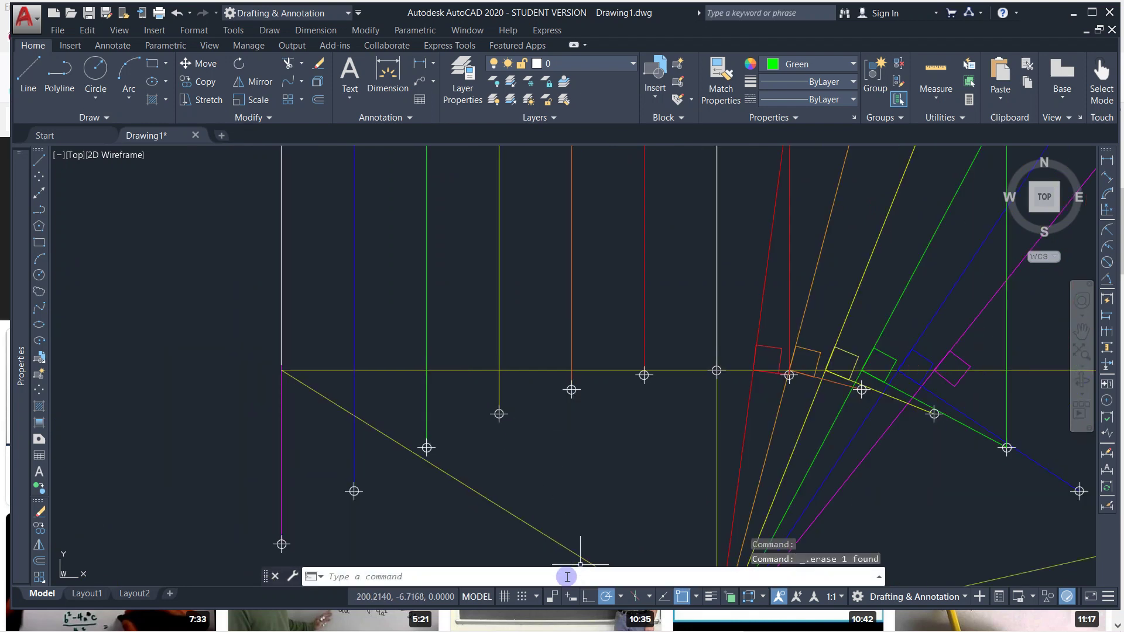
pyautogui.click(20, 351)
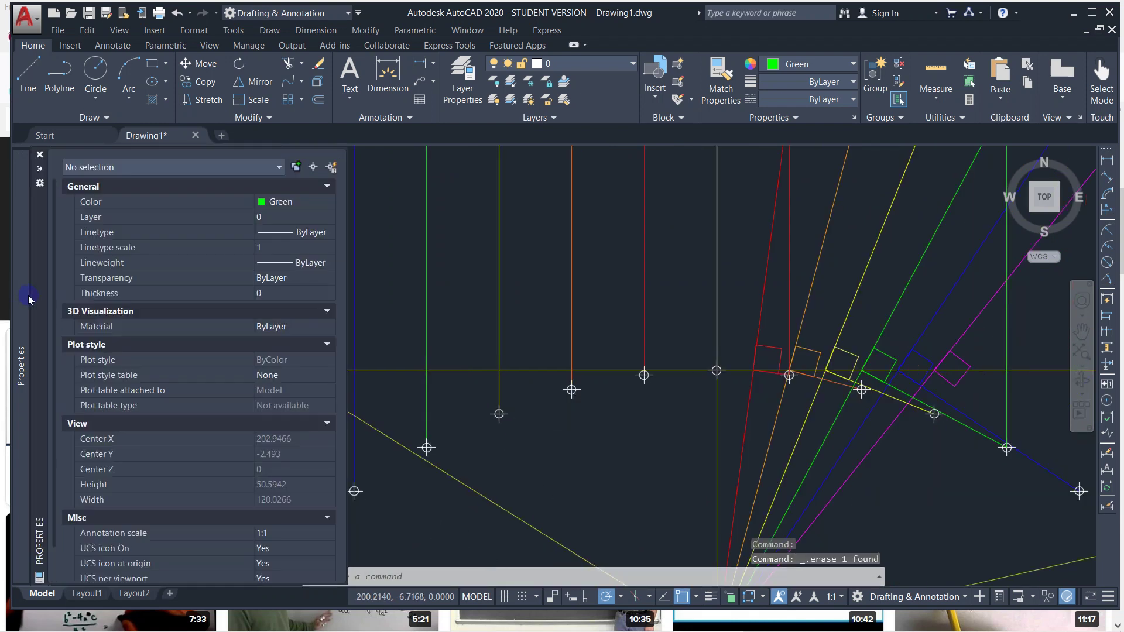
pyautogui.click(437, 264)
pyautogui.click(469, 273)
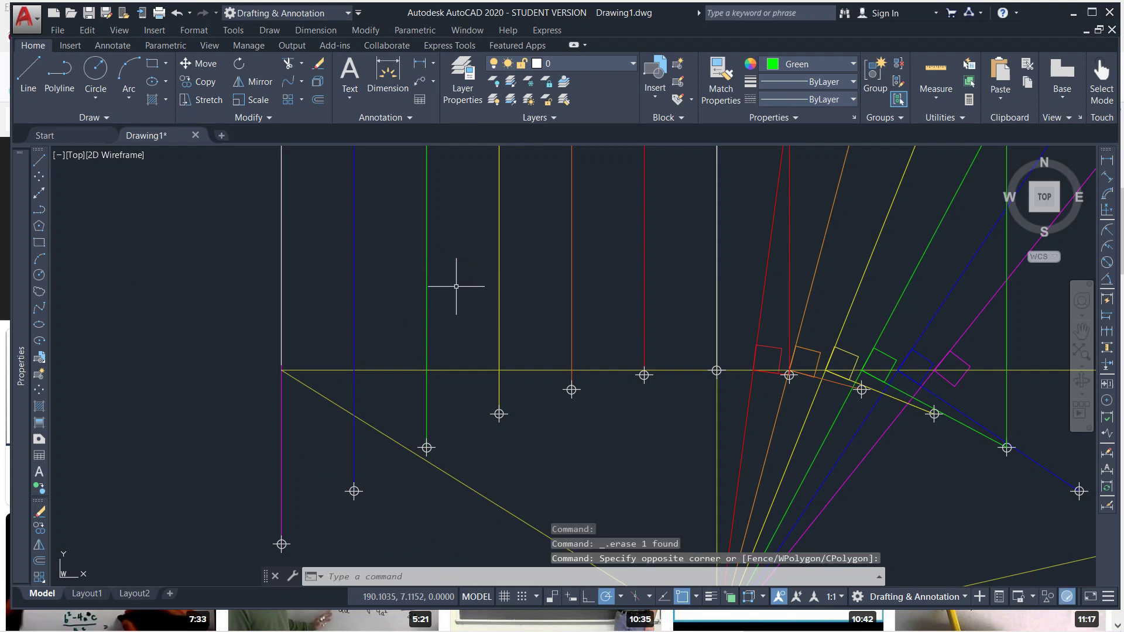
# Step: Redraw the spline with the fit-point method through the seven plotted points, left end to vertex
pyautogui.click(42, 311)
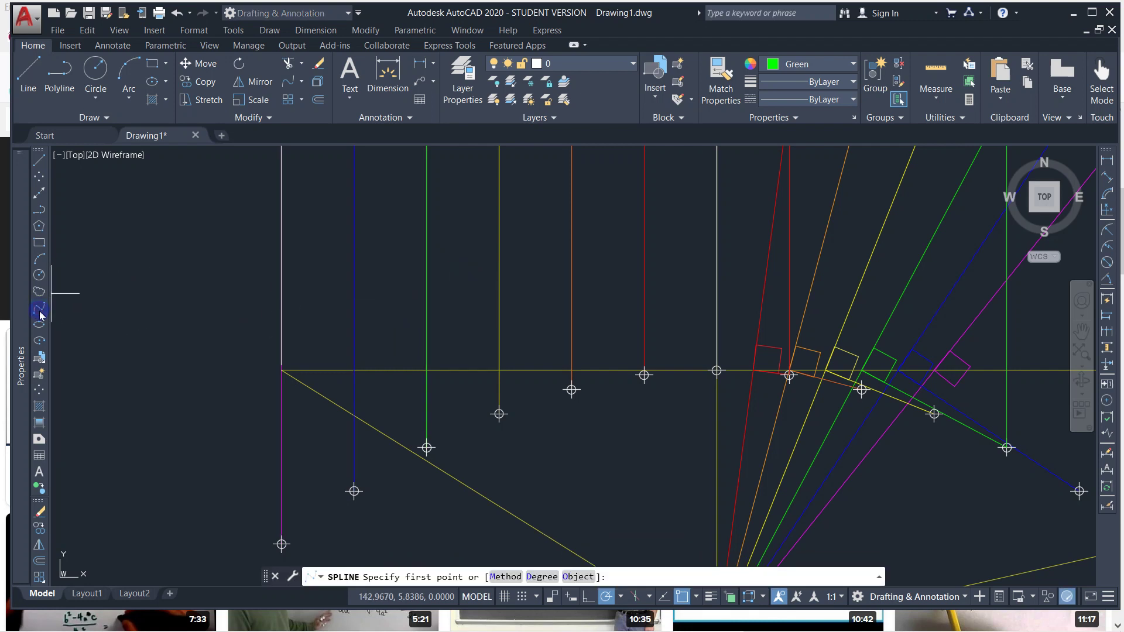
pyautogui.click(506, 577)
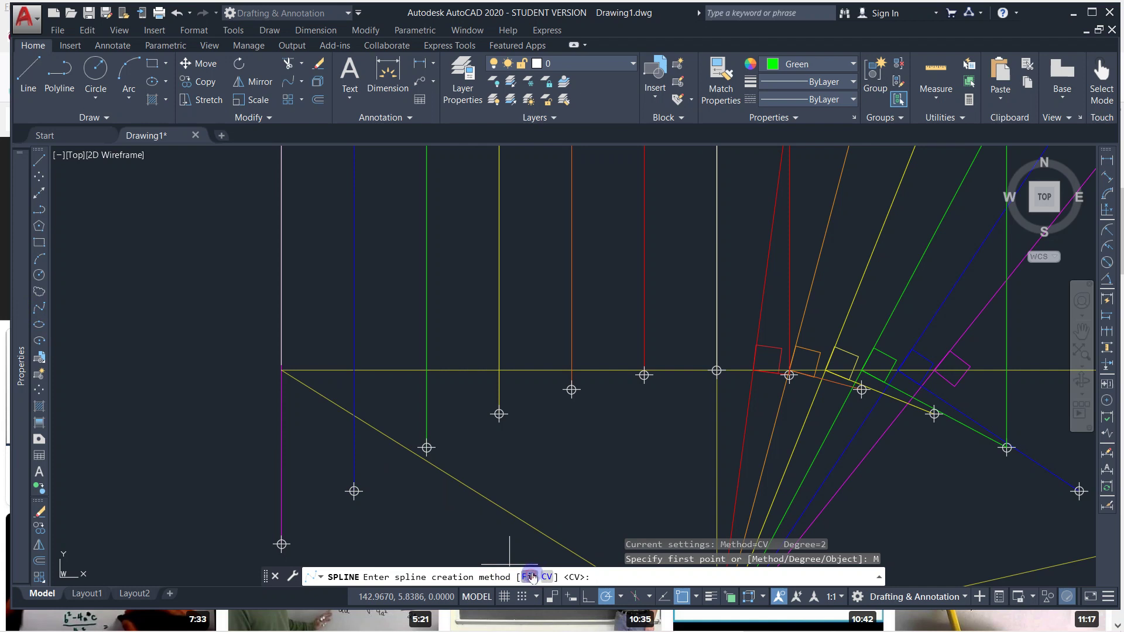
pyautogui.click(529, 577)
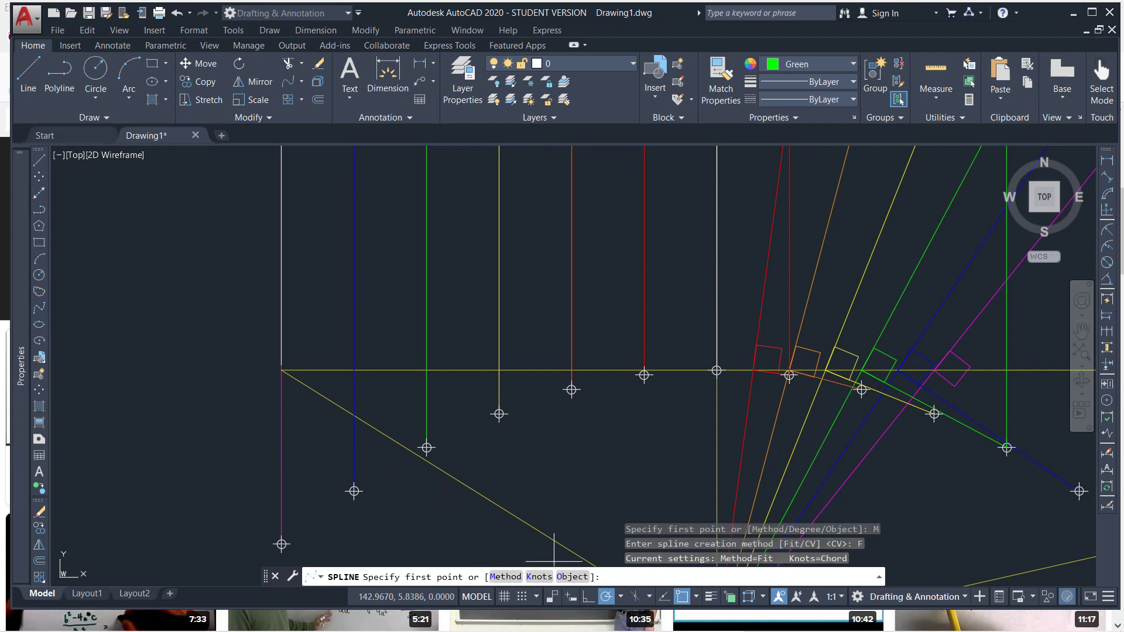
pyautogui.click(281, 544)
pyautogui.click(353, 491)
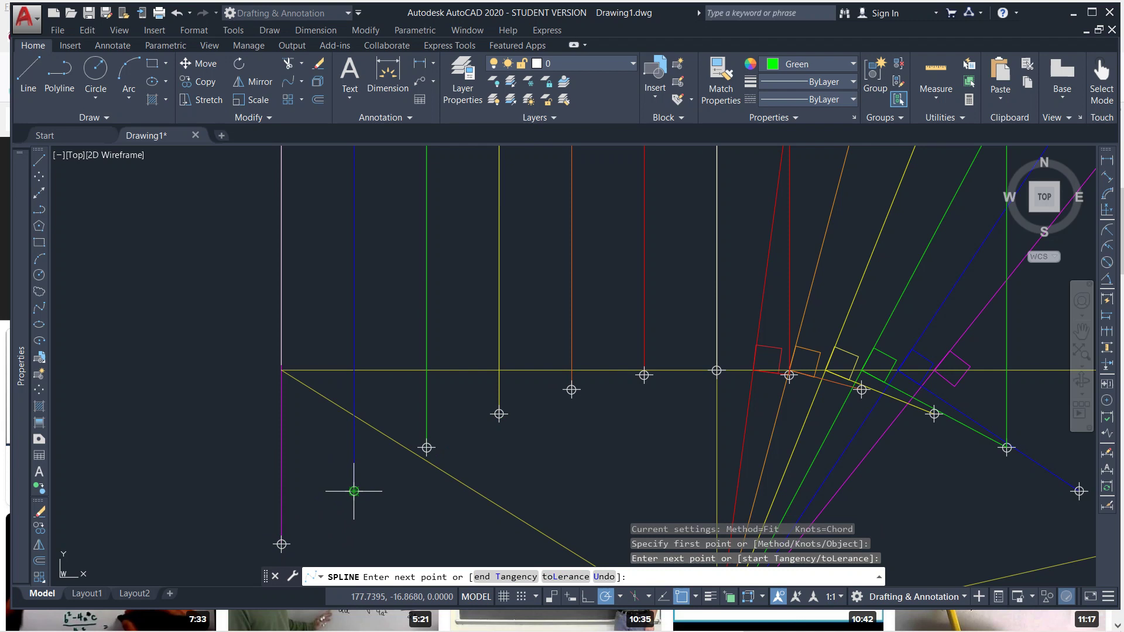
pyautogui.click(427, 448)
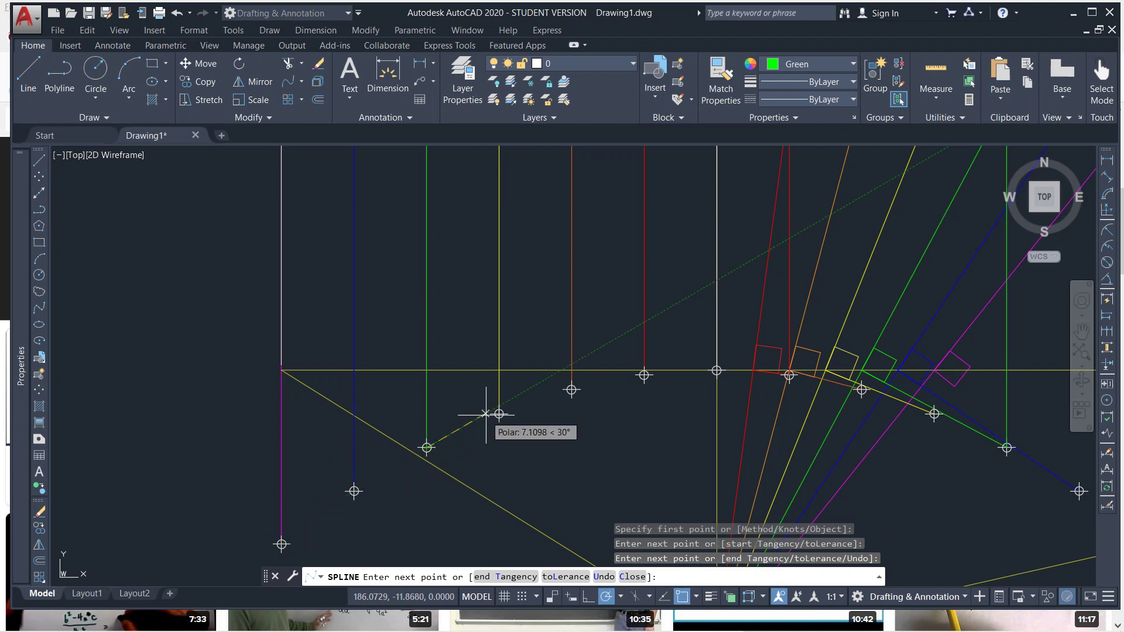
pyautogui.click(499, 414)
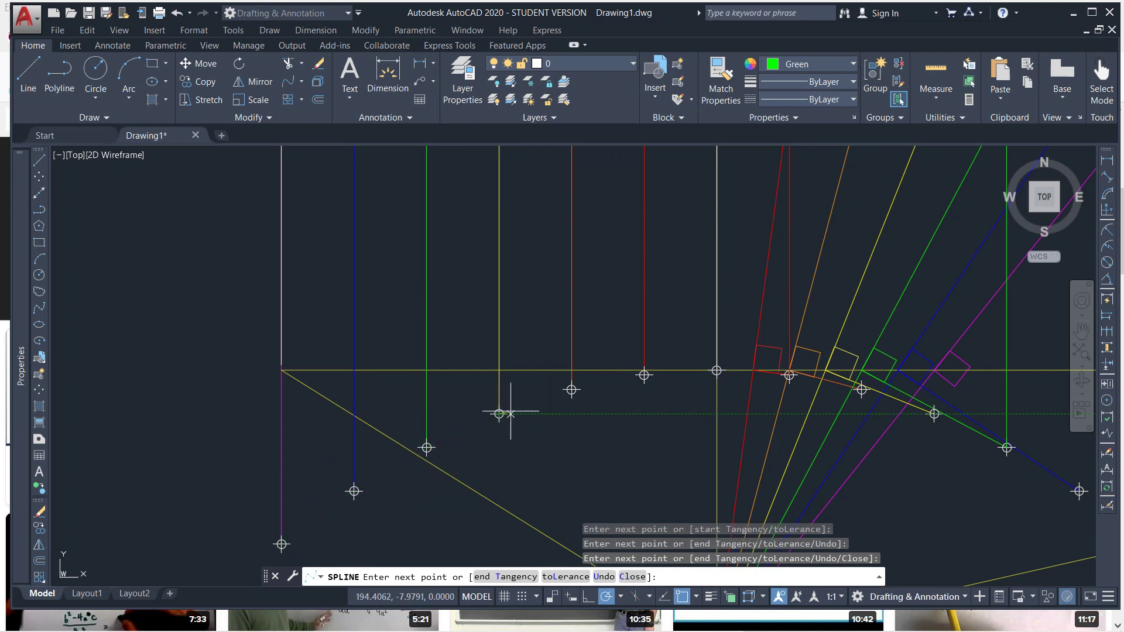
pyautogui.click(571, 390)
pyautogui.click(644, 375)
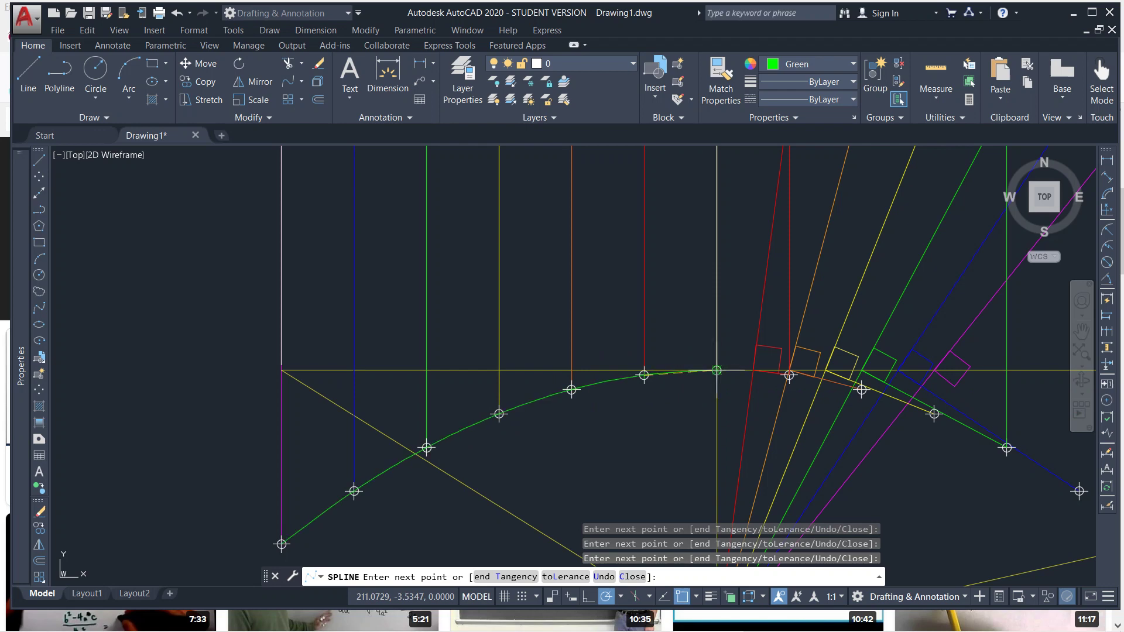
pyautogui.click(717, 371)
pyautogui.press('Return')
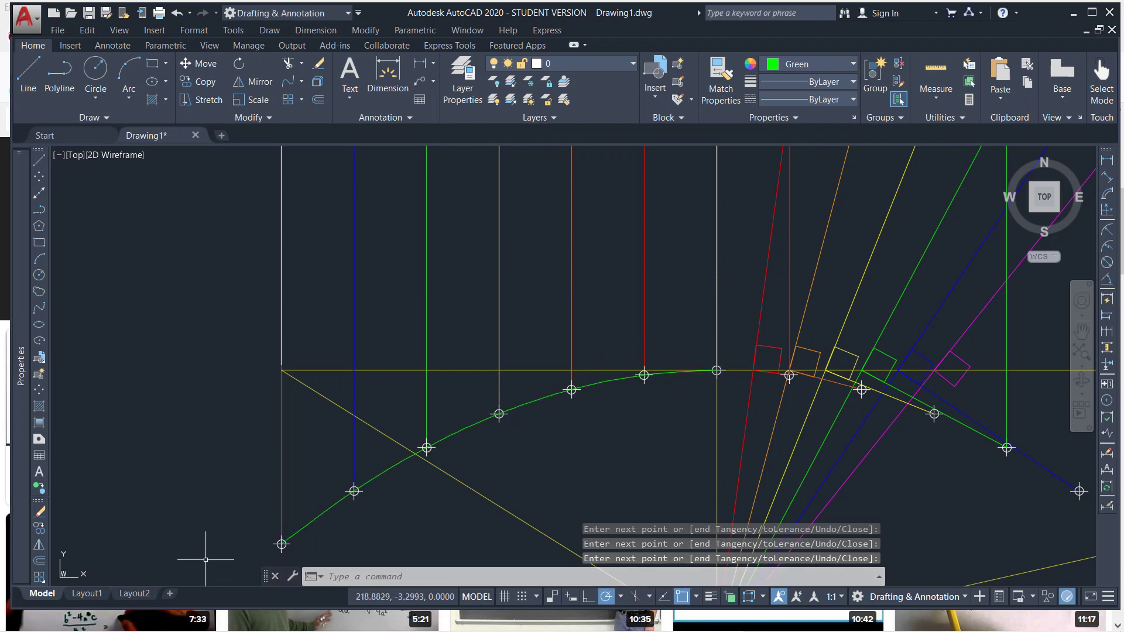
pyautogui.scroll(4, 348, 473)
pyautogui.scroll(9, 515, 410)
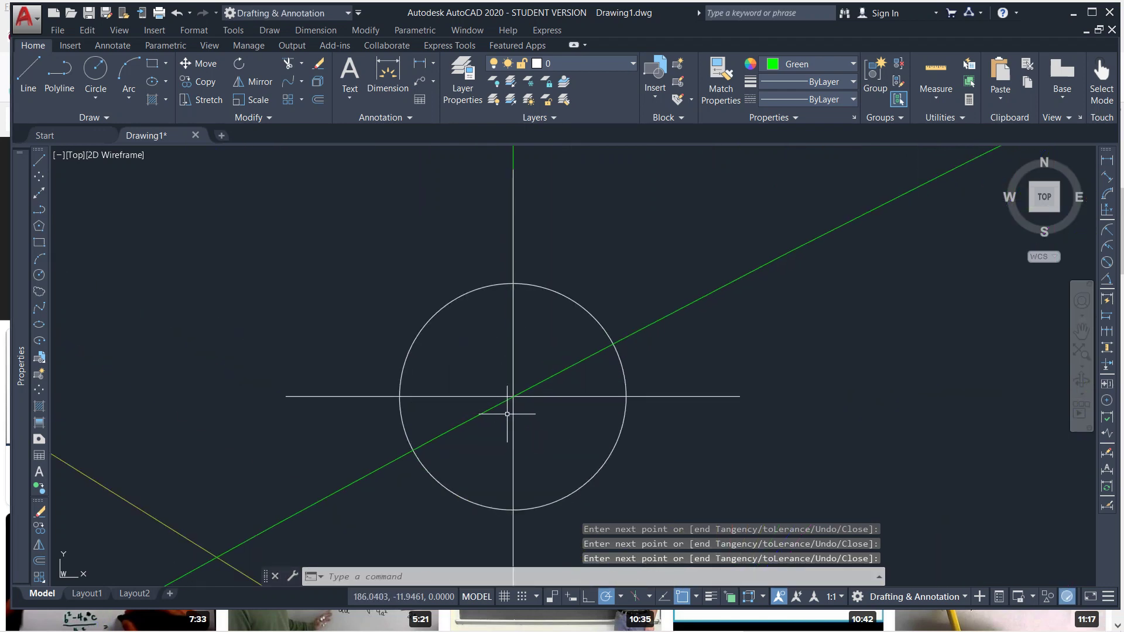
pyautogui.scroll(-12, 507, 414)
pyautogui.scroll(3, 540, 376)
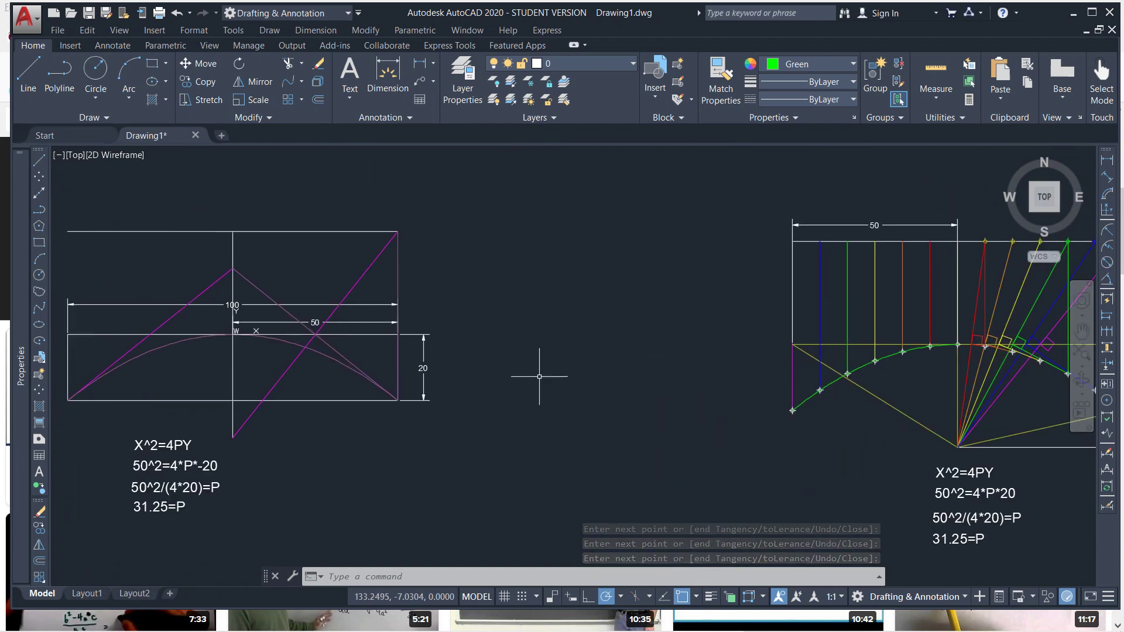
pyautogui.scroll(-3, 539, 376)
pyautogui.moveTo(231, 392); pyautogui.dragTo(324, 393, button='middle')
pyautogui.scroll(4, 328, 388)
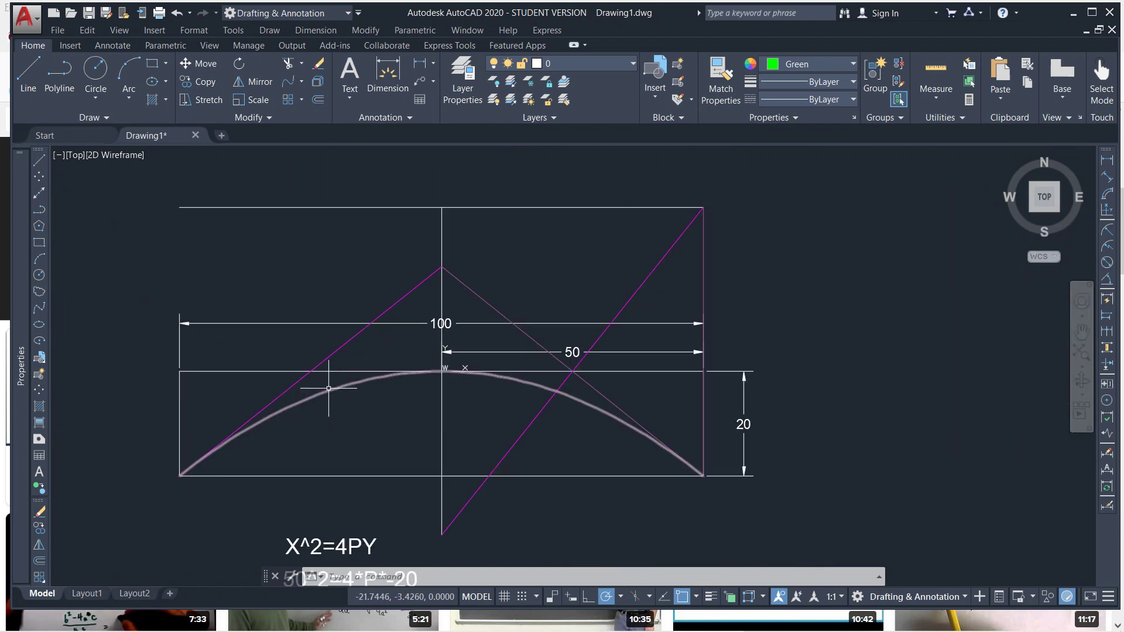
pyautogui.click(329, 388)
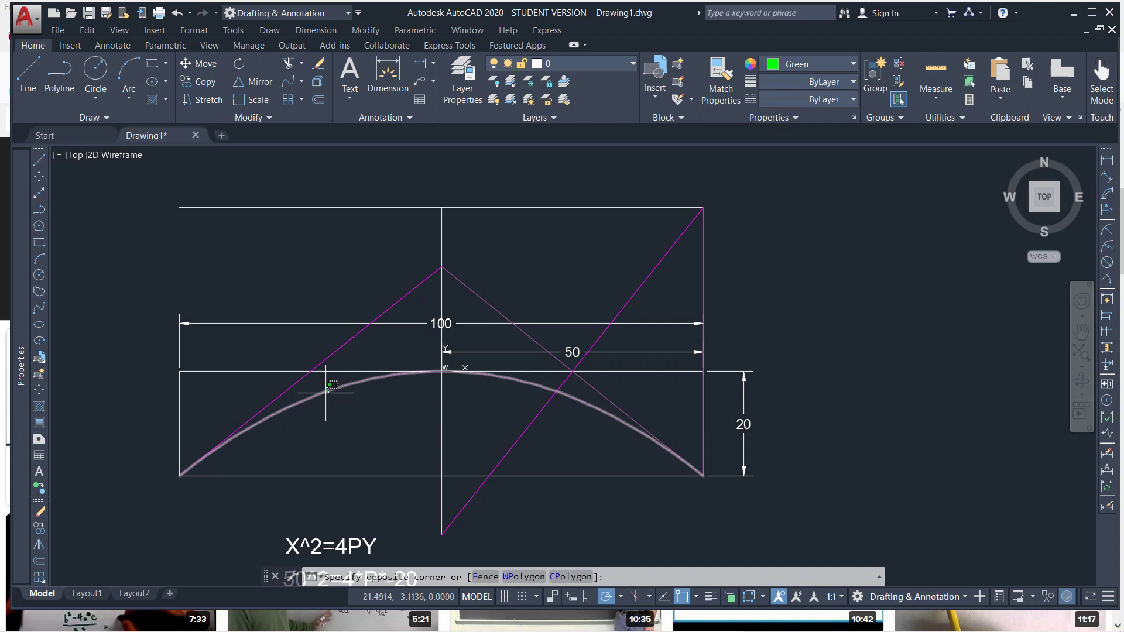
pyautogui.click(326, 388)
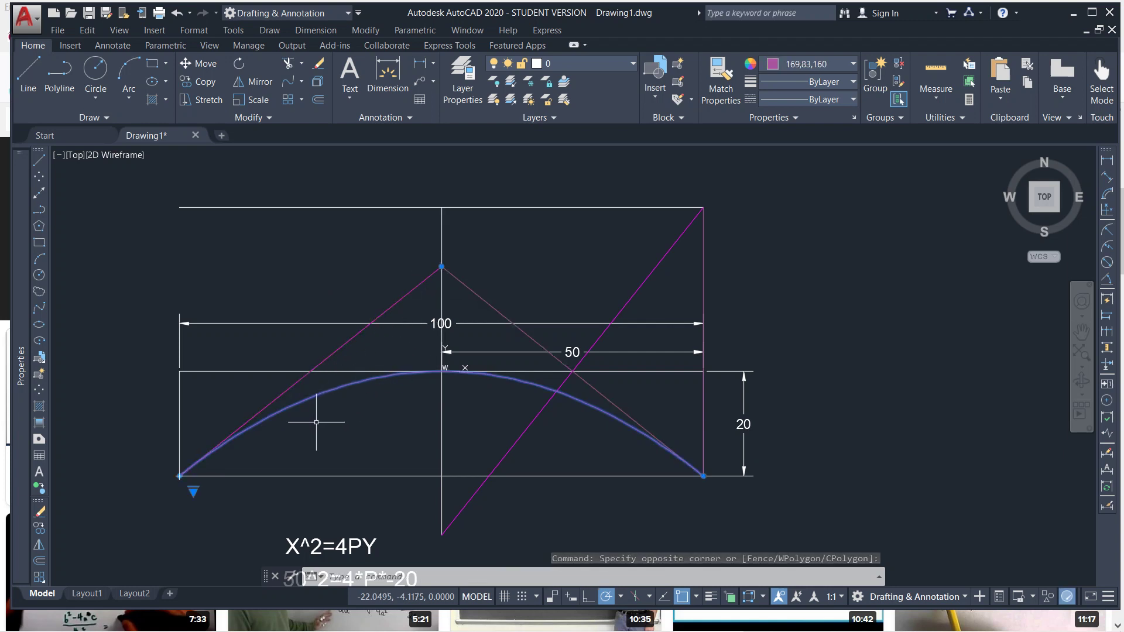
pyautogui.press('Escape')
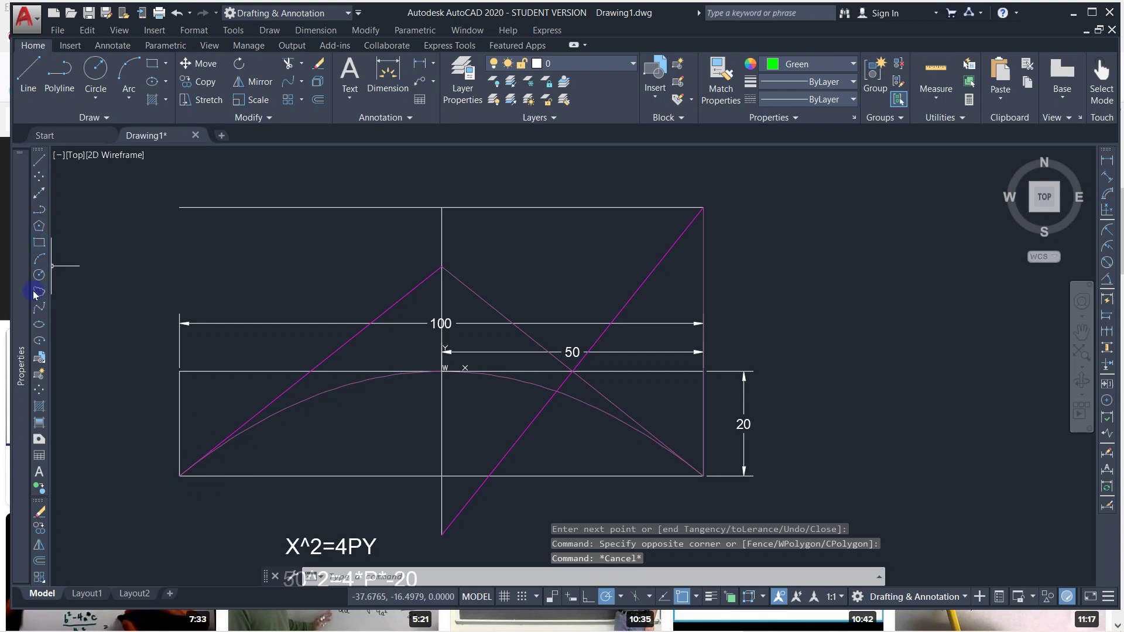
pyautogui.click(39, 310)
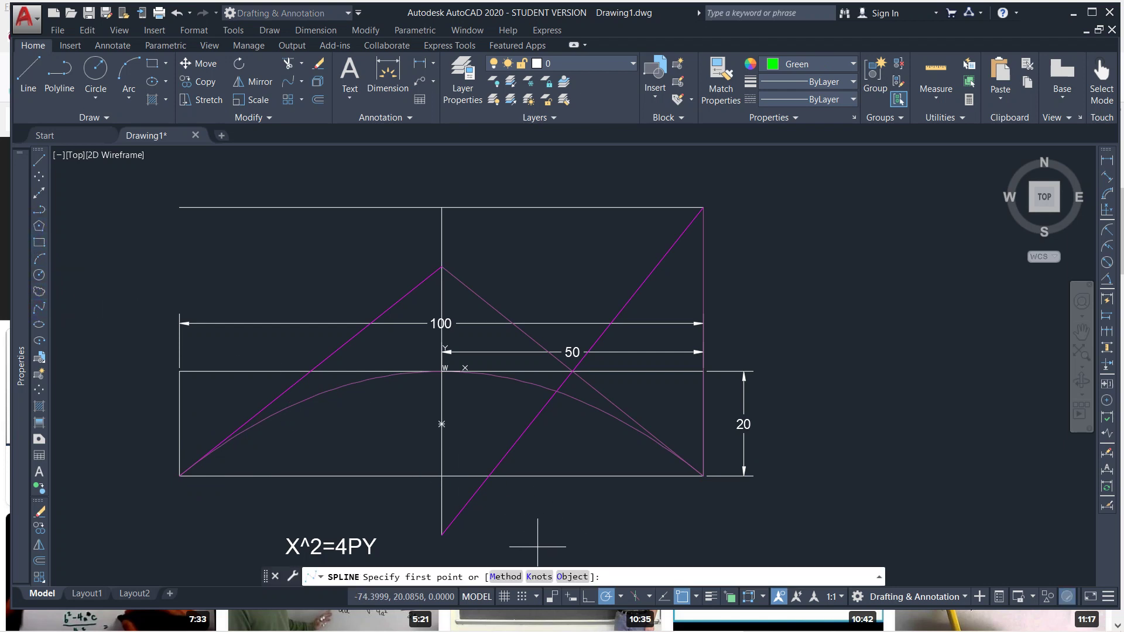
pyautogui.click(506, 577)
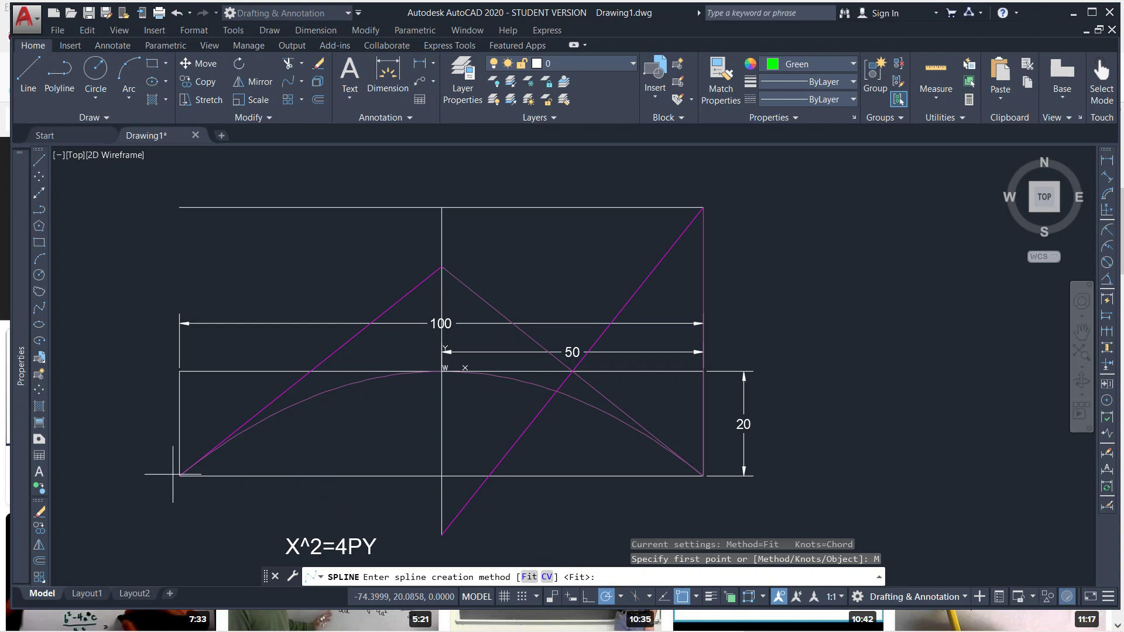
pyautogui.press('Return')
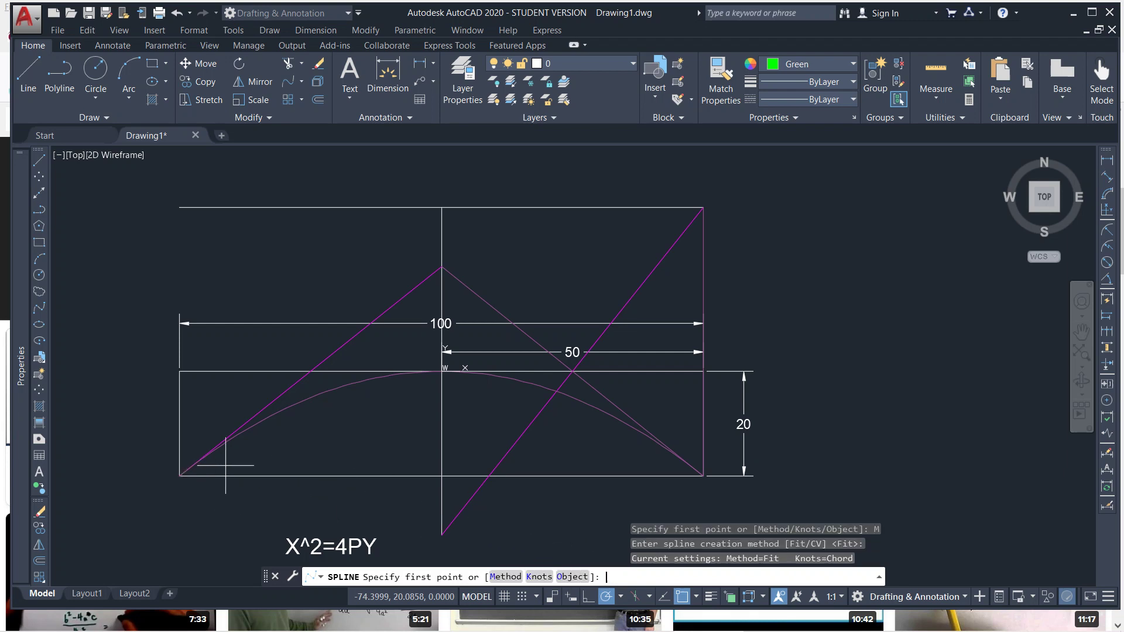
pyautogui.click(179, 476)
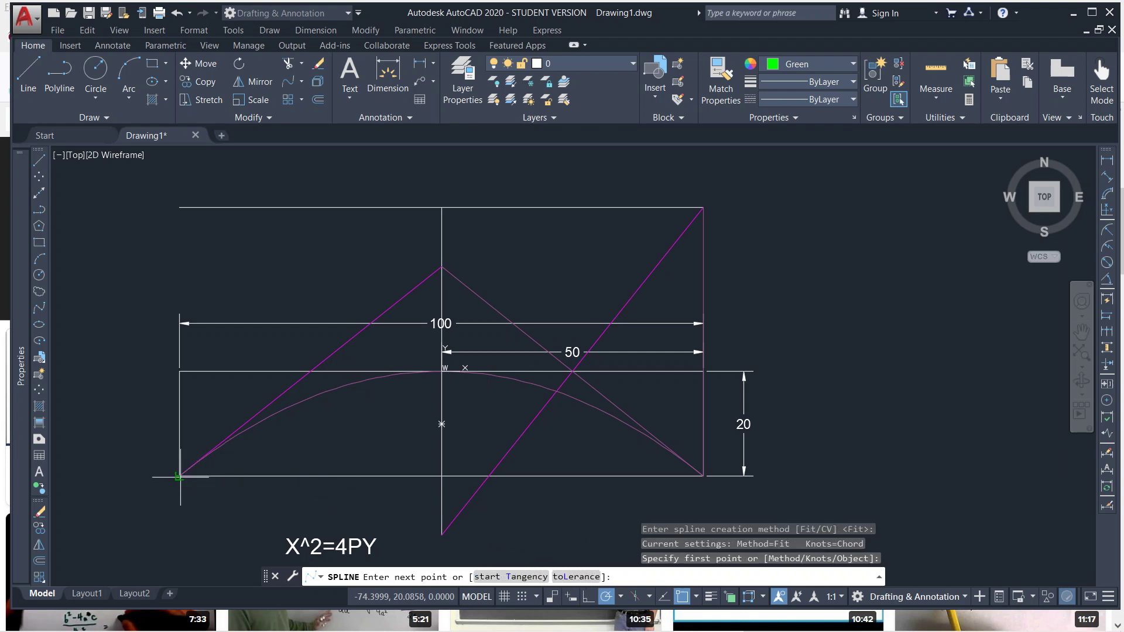
pyautogui.click(441, 371)
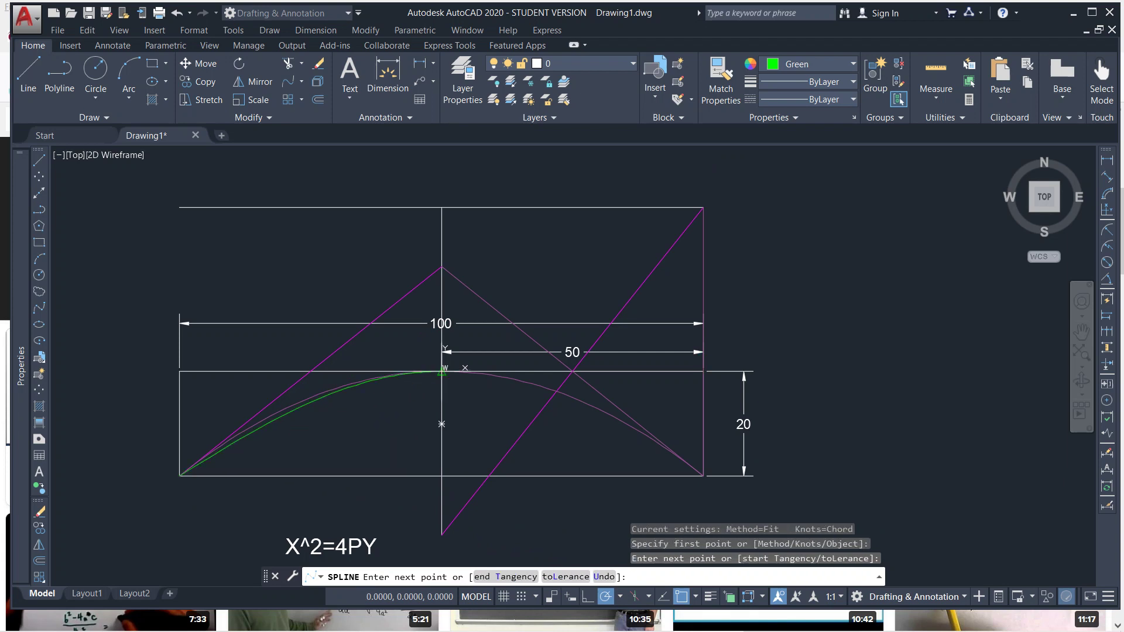
pyautogui.click(703, 476)
pyautogui.press('Return')
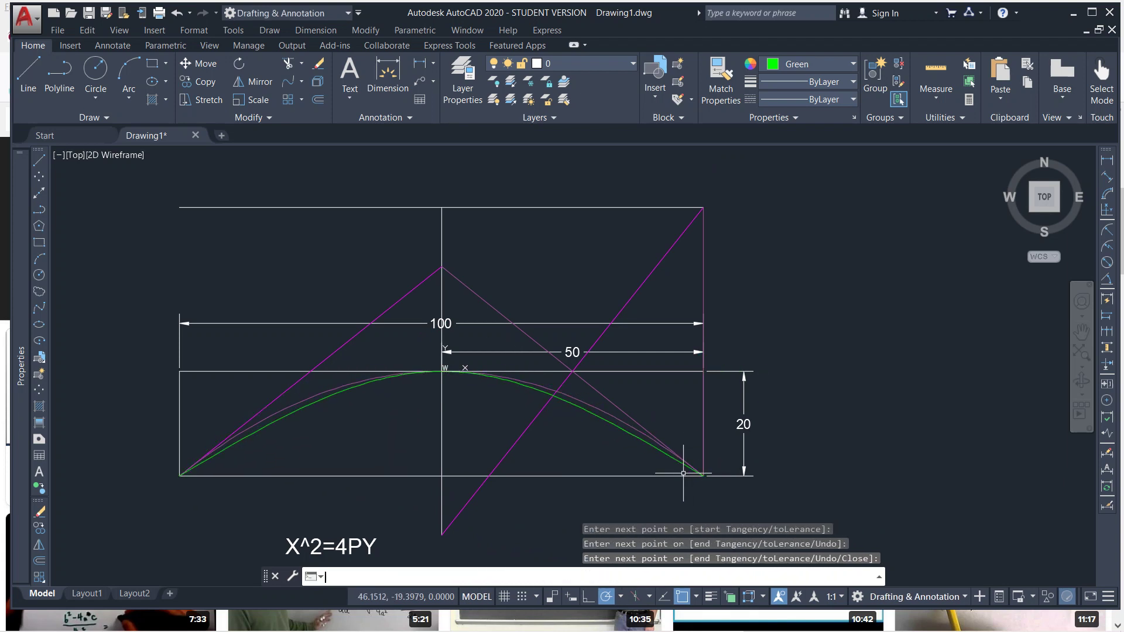
pyautogui.scroll(4, 340, 398)
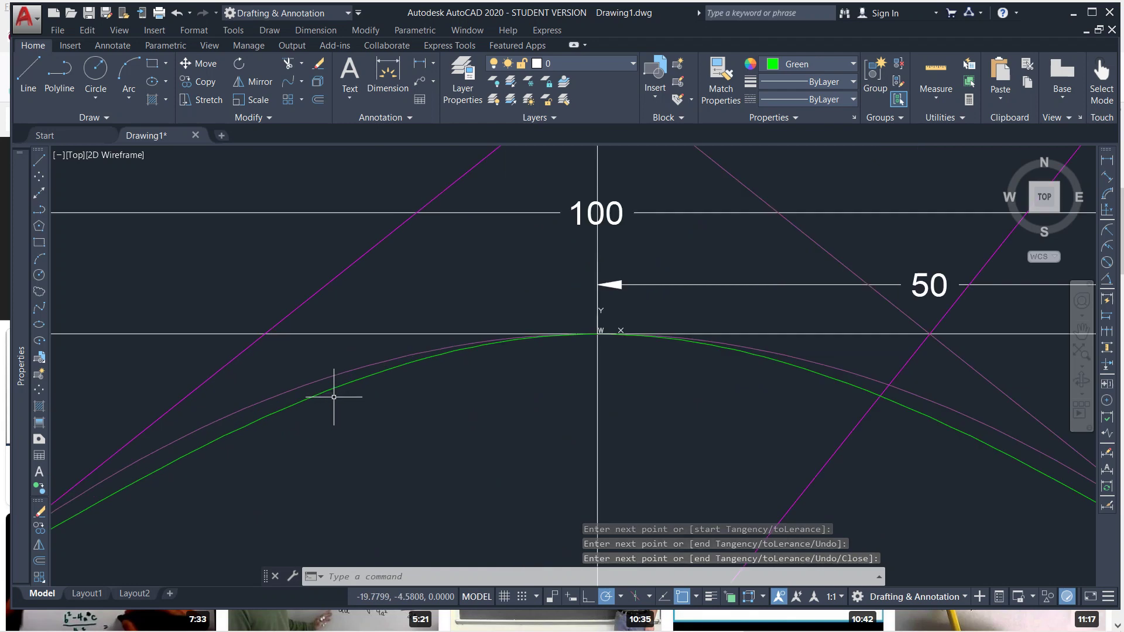
pyautogui.scroll(-4, 325, 402)
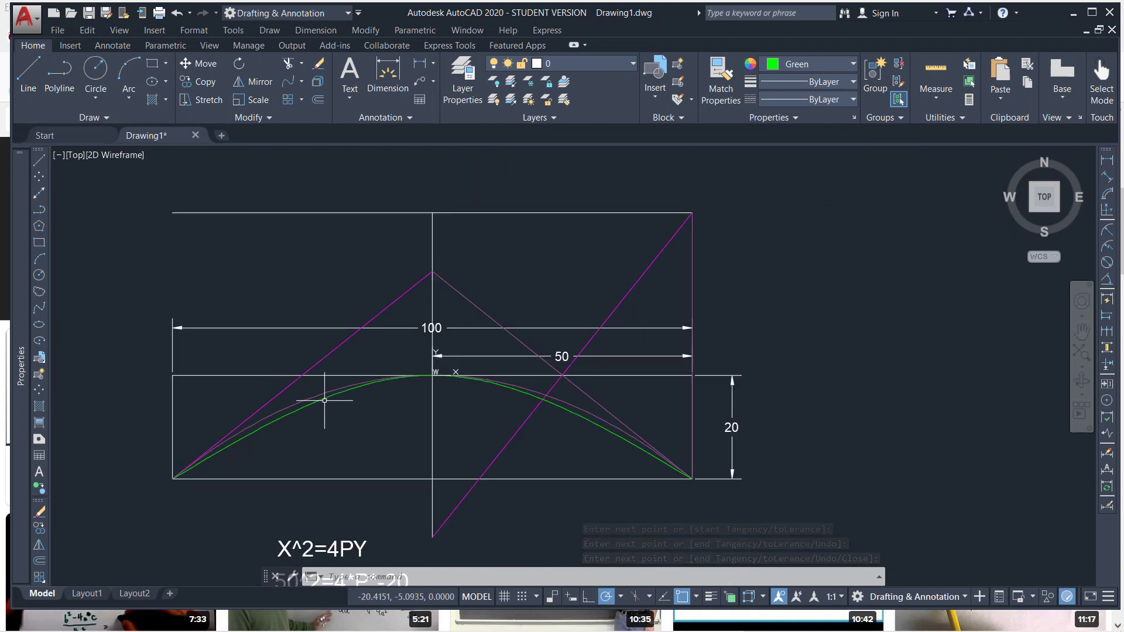
pyautogui.click(313, 404)
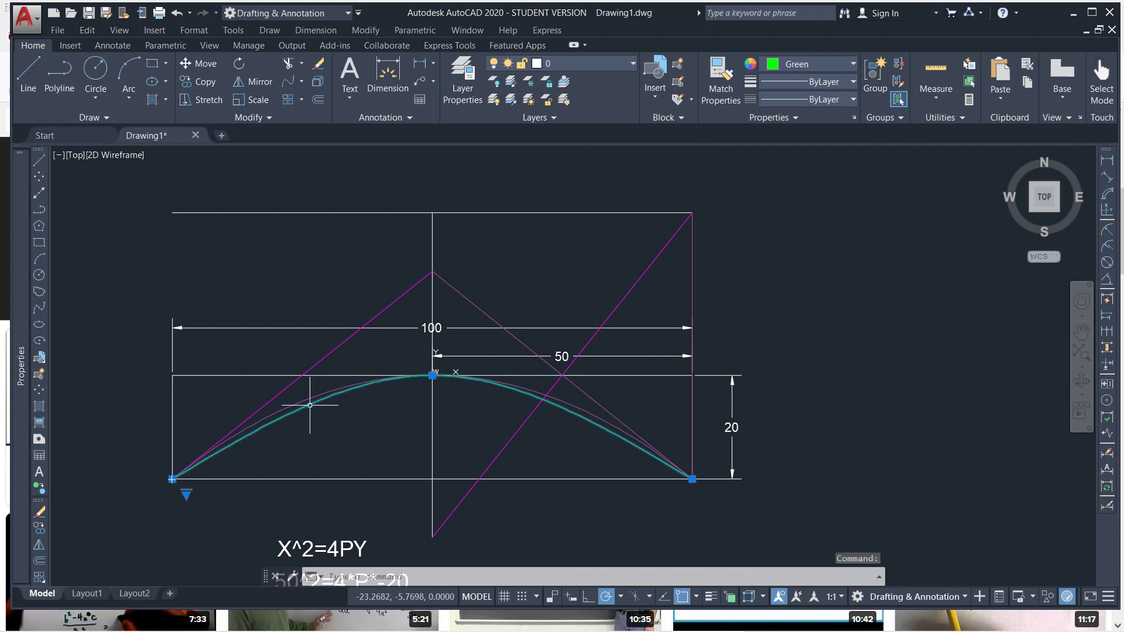
pyautogui.press('Delete')
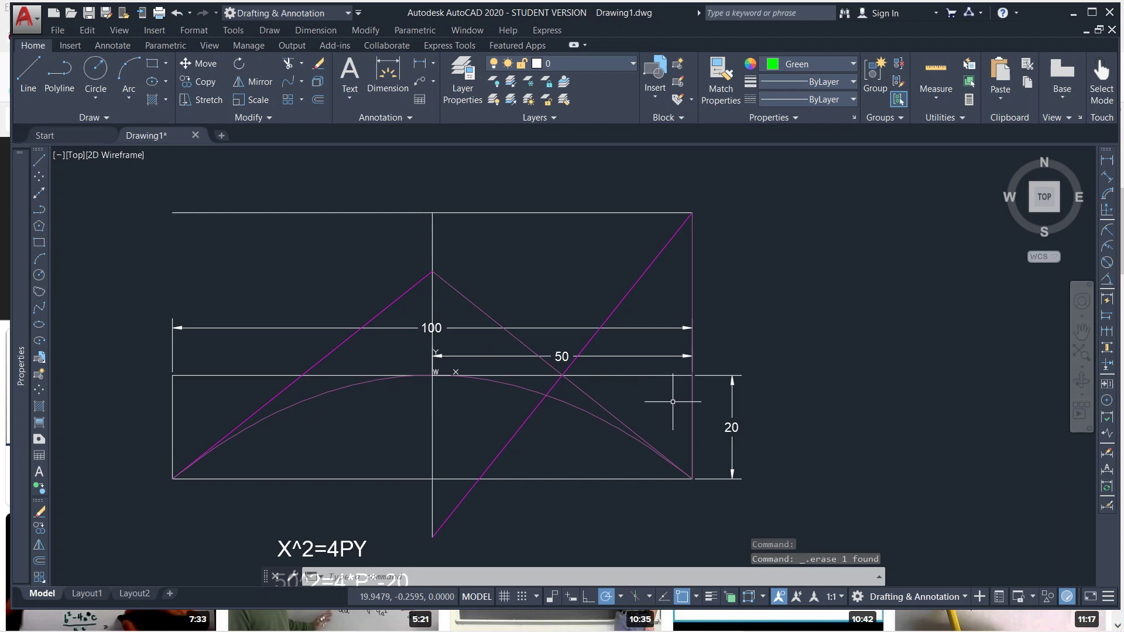
# Step: Move all four parabola drawings down and to the left with M
pyautogui.scroll(-4, 752, 369)
pyautogui.moveTo(826, 326); pyautogui.dragTo(747, 398, button='middle')
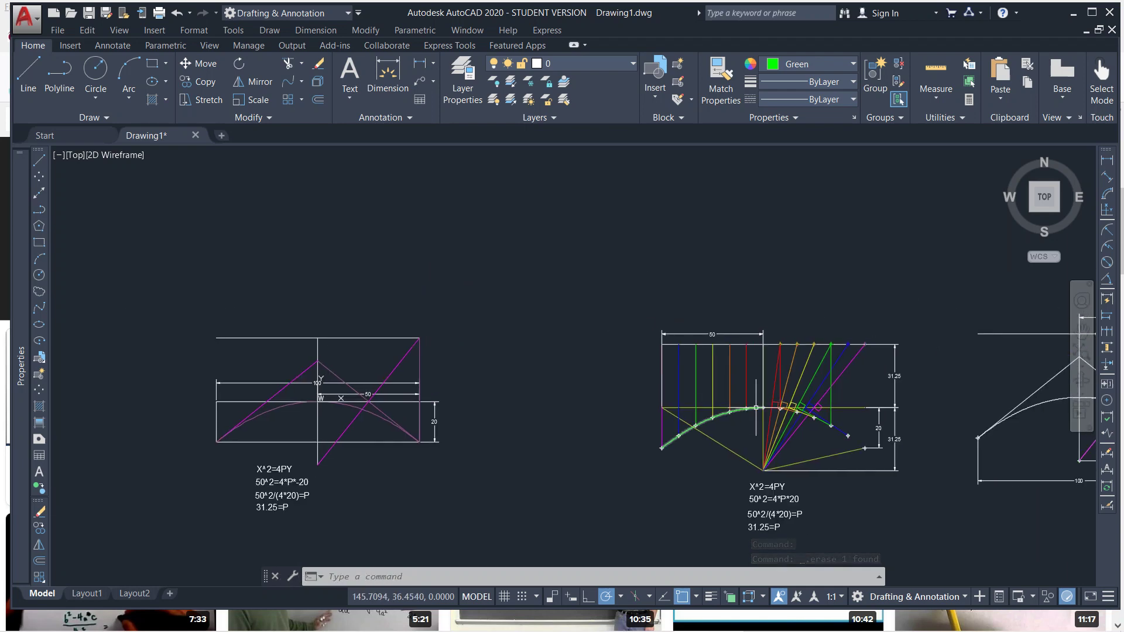
pyautogui.scroll(3, 756, 408)
pyautogui.scroll(-6, 755, 408)
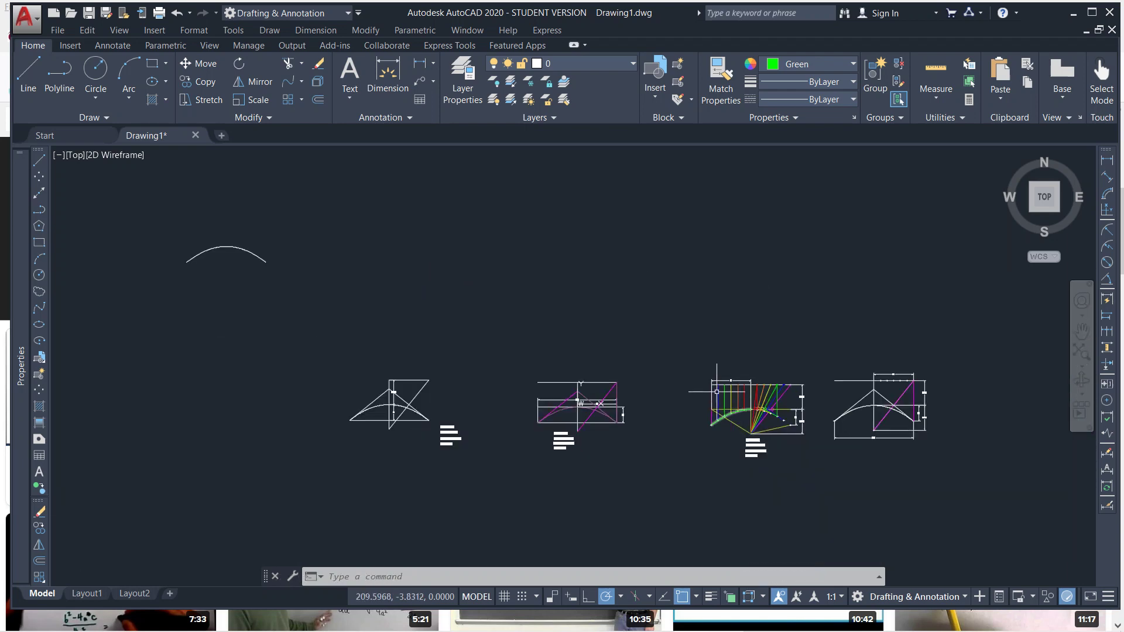
pyautogui.moveTo(702, 393); pyautogui.dragTo(628, 382, button='middle')
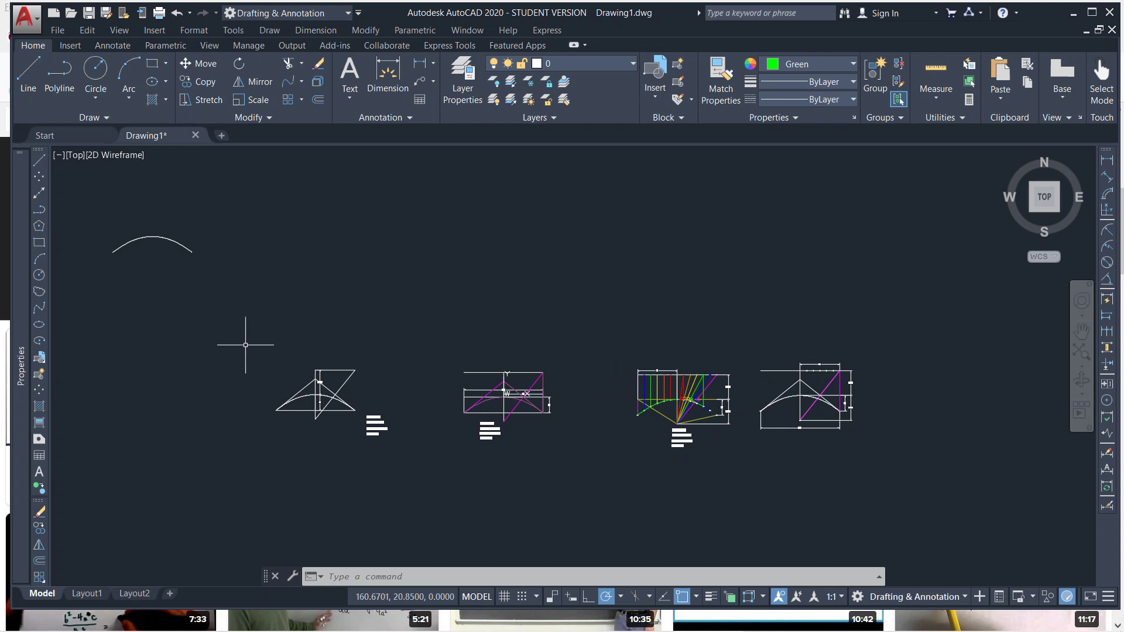
pyautogui.click(225, 332)
pyautogui.click(918, 467)
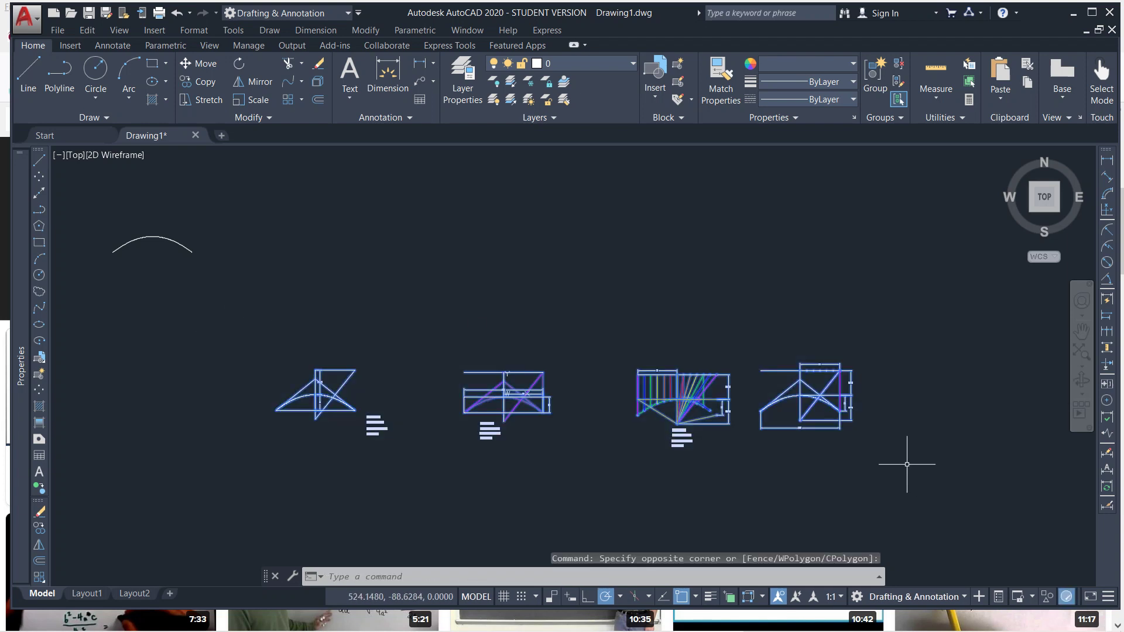
pyautogui.write('M')
pyautogui.press('Return')
pyautogui.click(503, 373)
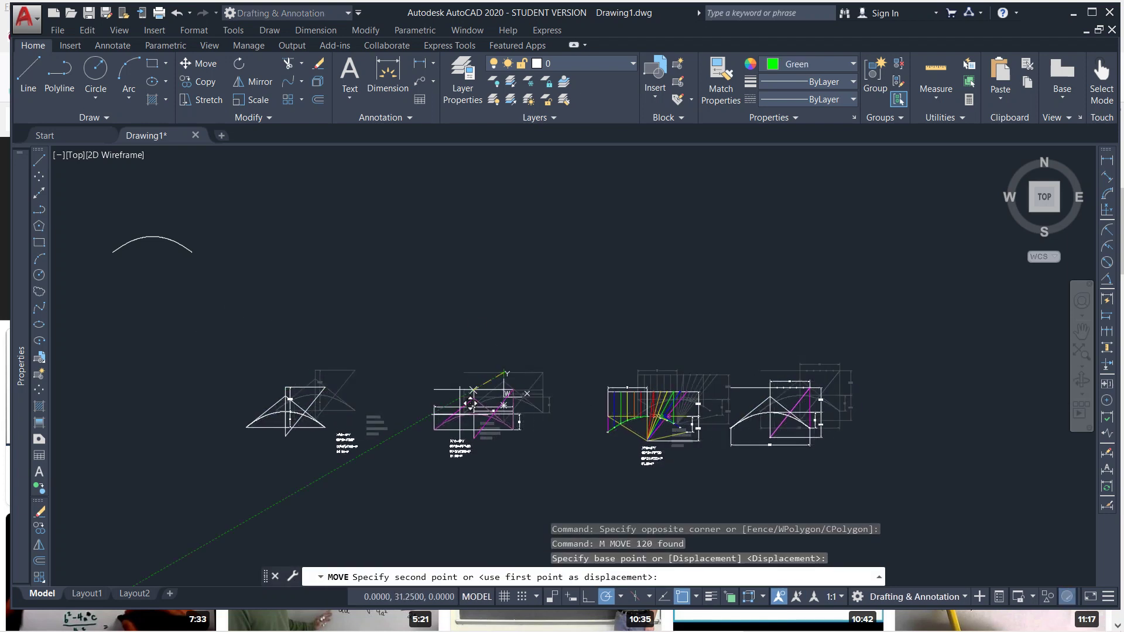
pyautogui.click(437, 460)
pyautogui.press('Escape')
# Step: Erase the stray arc floating above the drawings
pyautogui.click(205, 227)
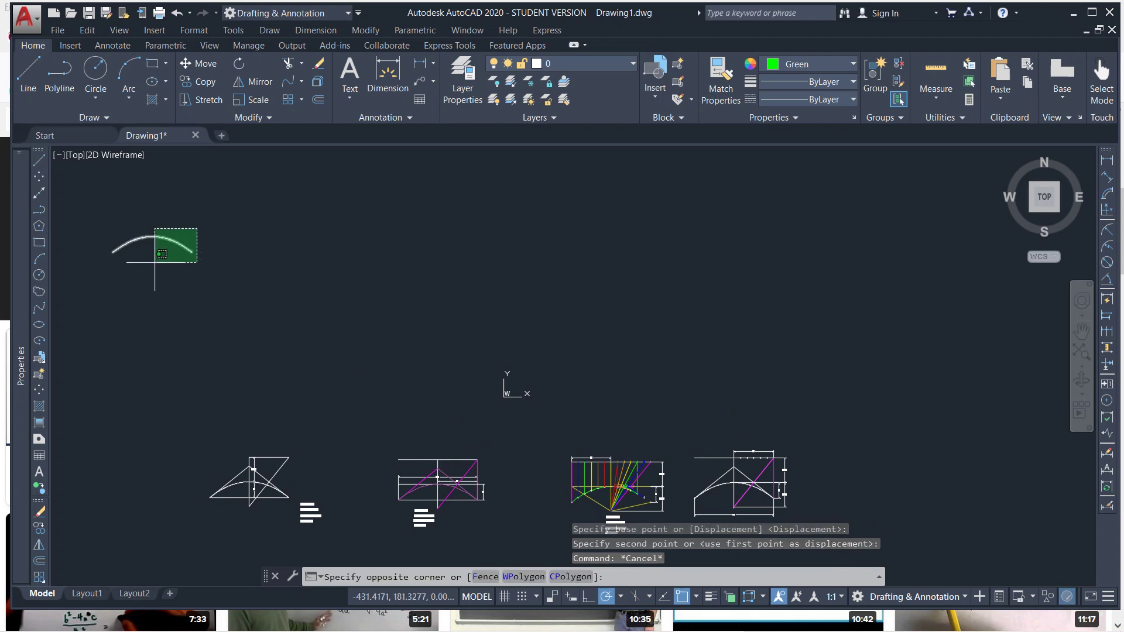
pyautogui.click(156, 264)
pyautogui.press('Delete')
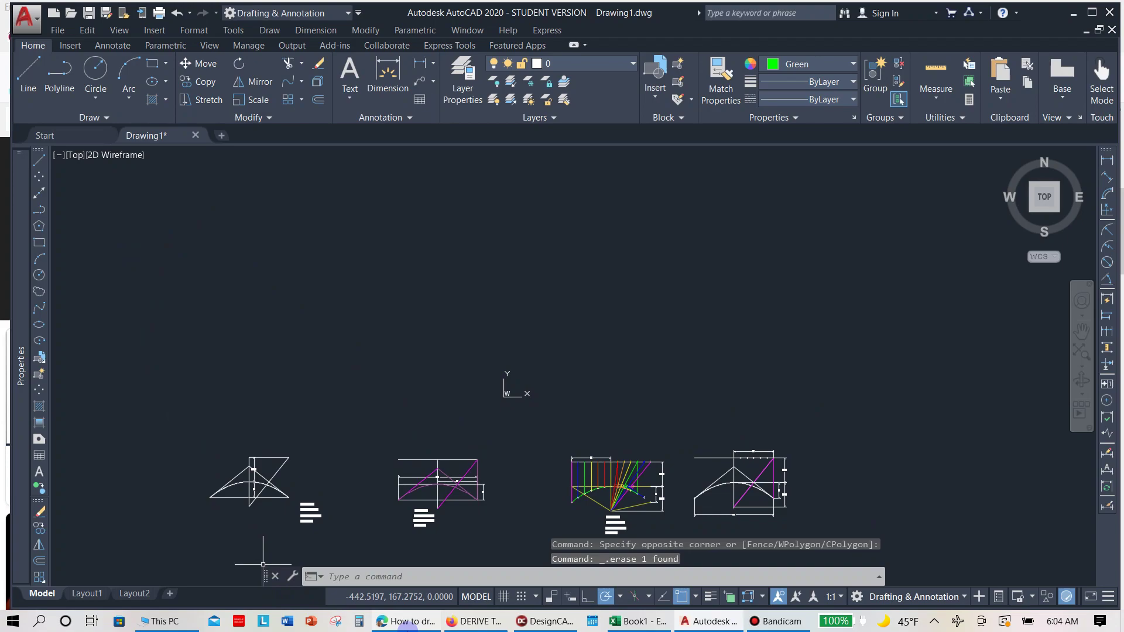
# Step: In Book1, change the height in B19 to -20
pyautogui.click(650, 624)
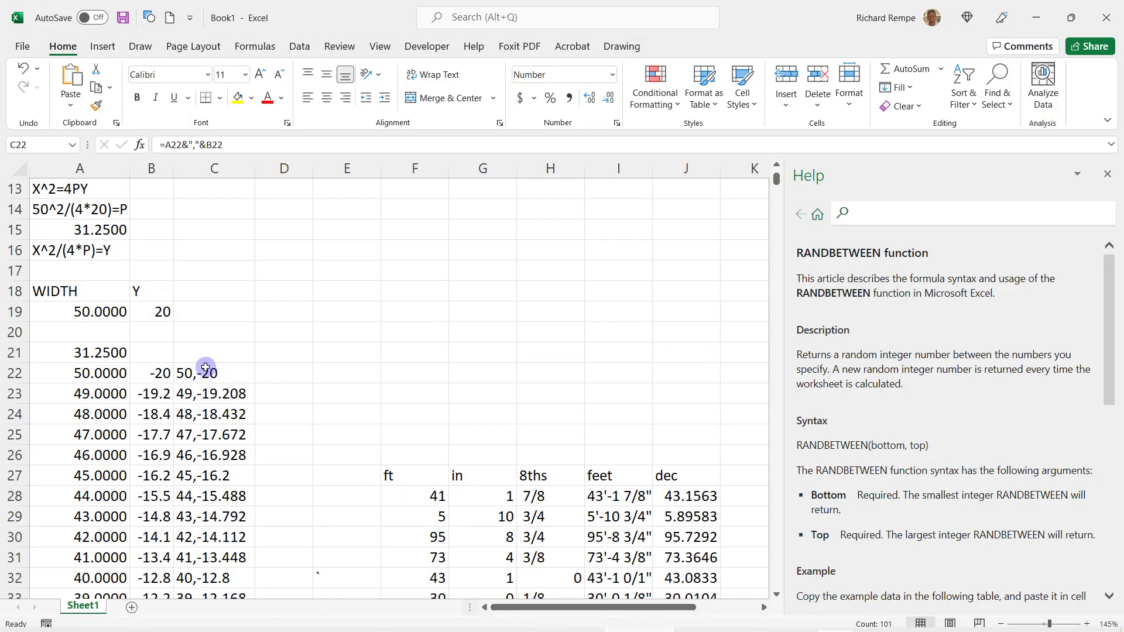
pyautogui.click(156, 312)
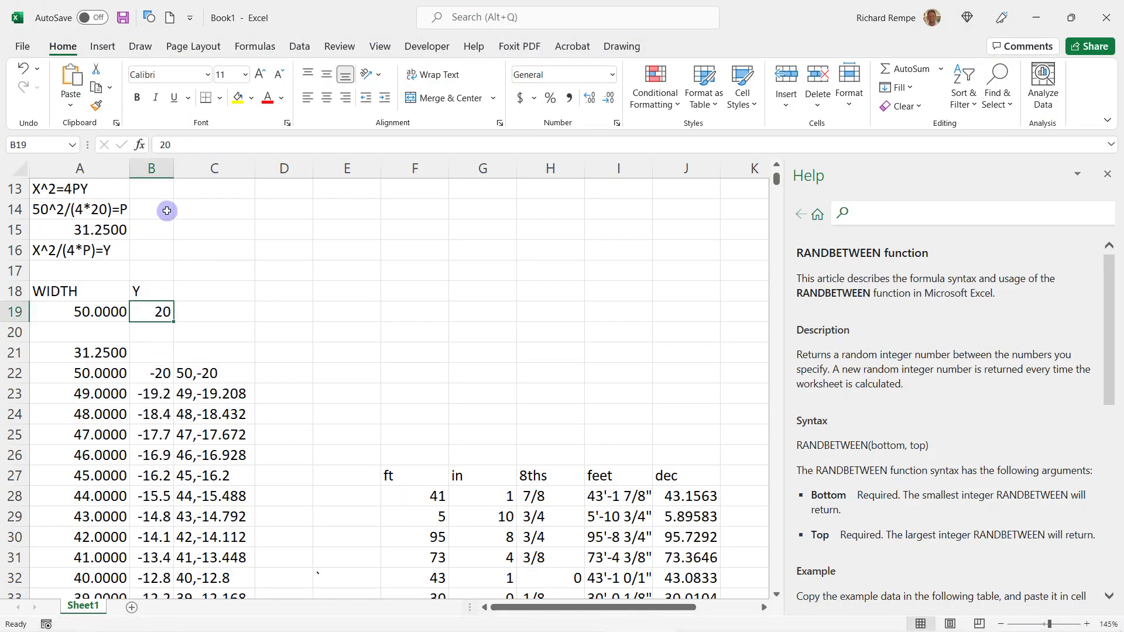
pyautogui.click(159, 143)
pyautogui.write('-')
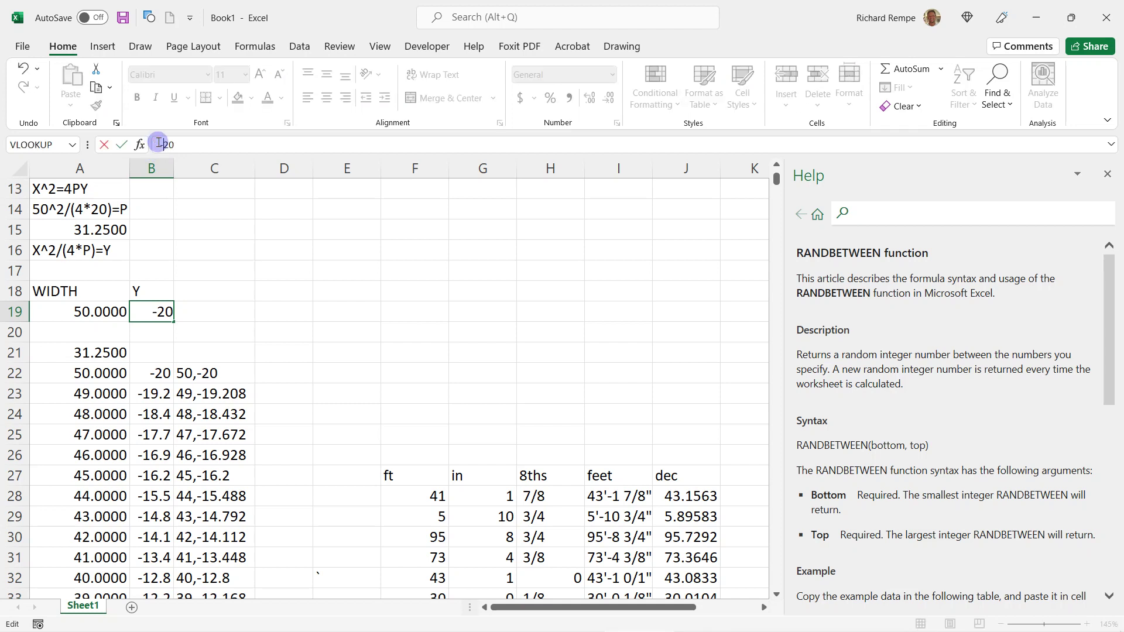
pyautogui.press('Return')
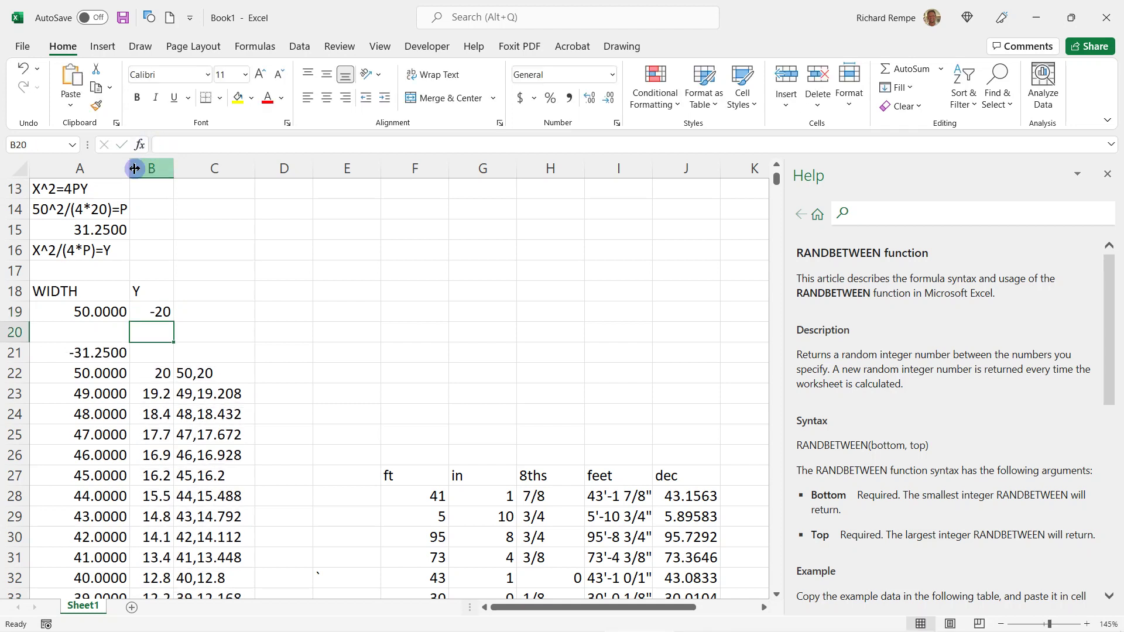
# Step: Remove the -1* factor from B22's Y formula and fill it down column B
pyautogui.doubleClick(151, 373)
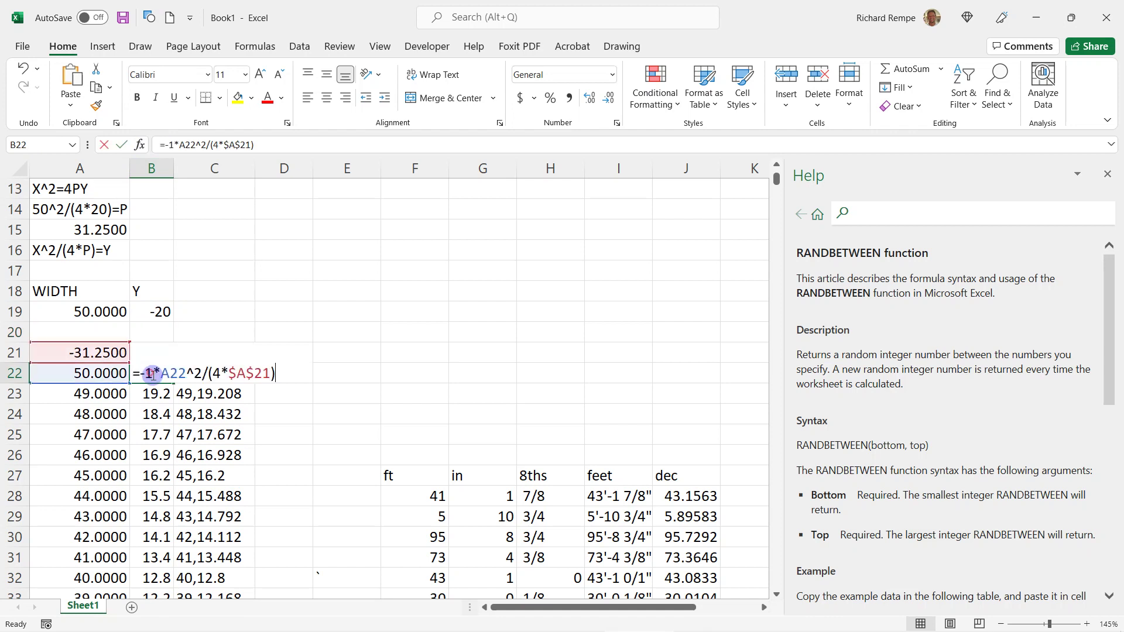
pyautogui.click(179, 144)
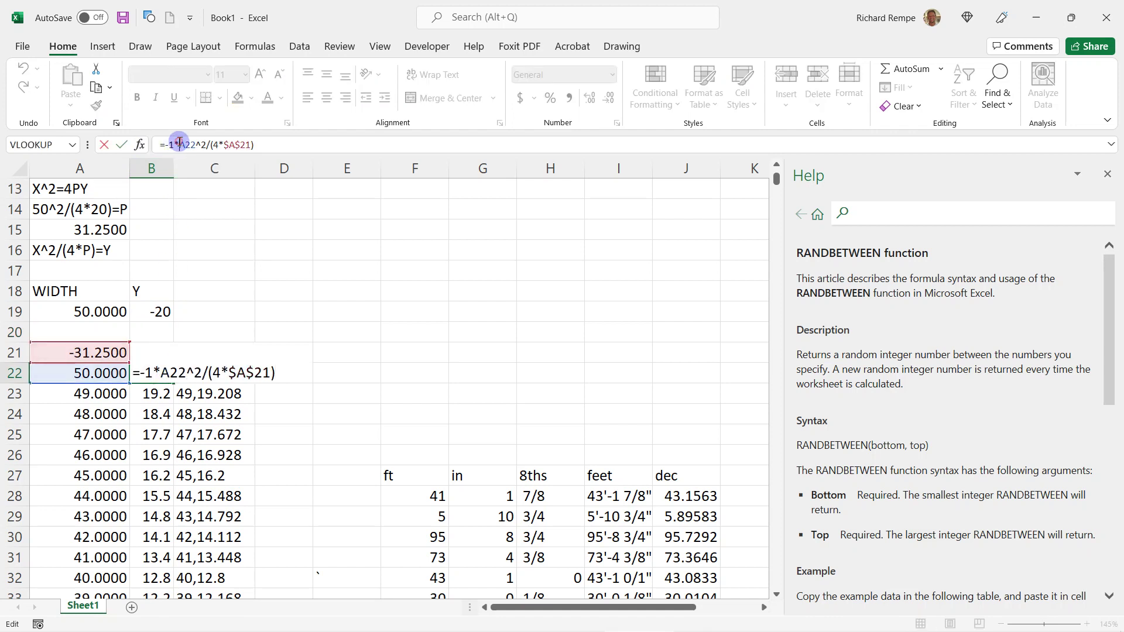
pyautogui.press('Delete')
pyautogui.press('Return')
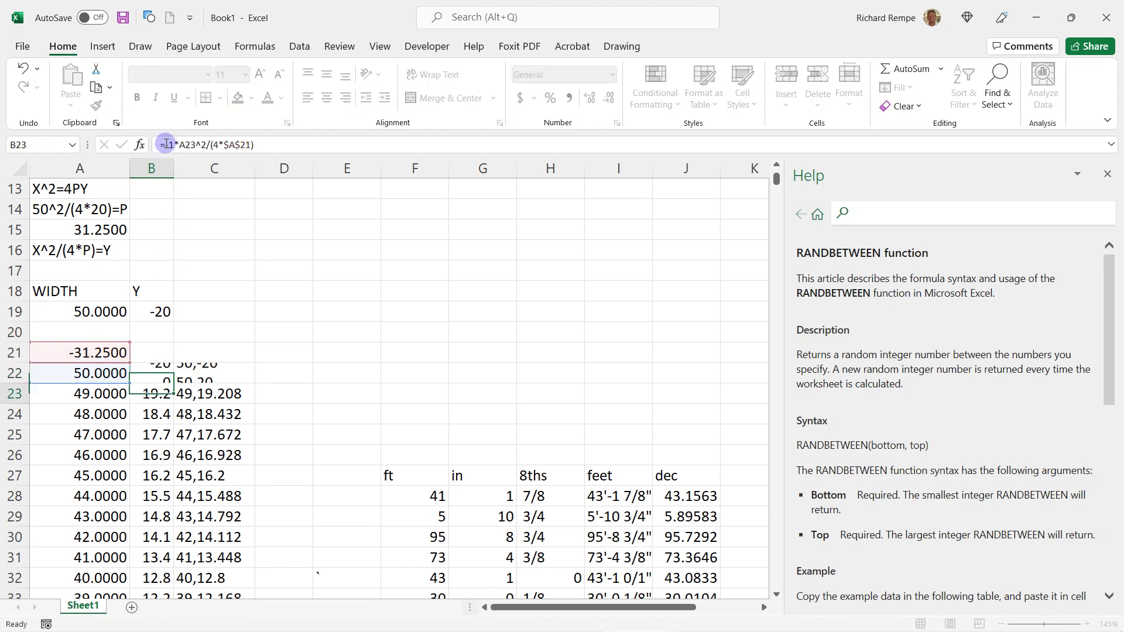
pyautogui.click(168, 375)
pyautogui.doubleClick(173, 384)
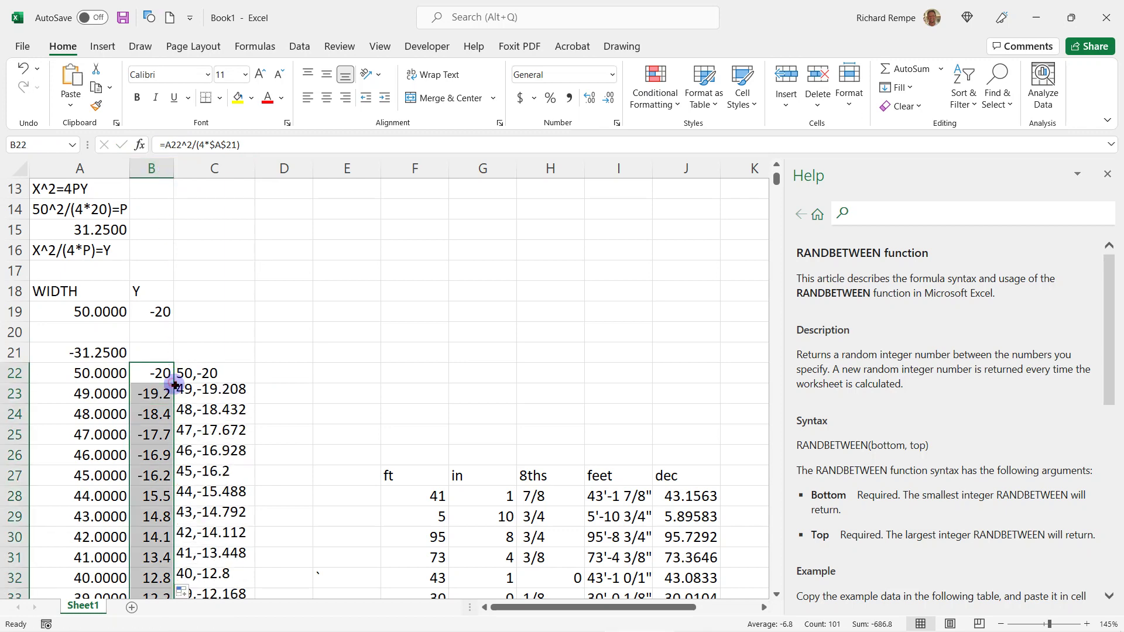
# Step: Review the recalculated Y values down column B and clear the selection
pyautogui.scroll(-20, 177, 383)
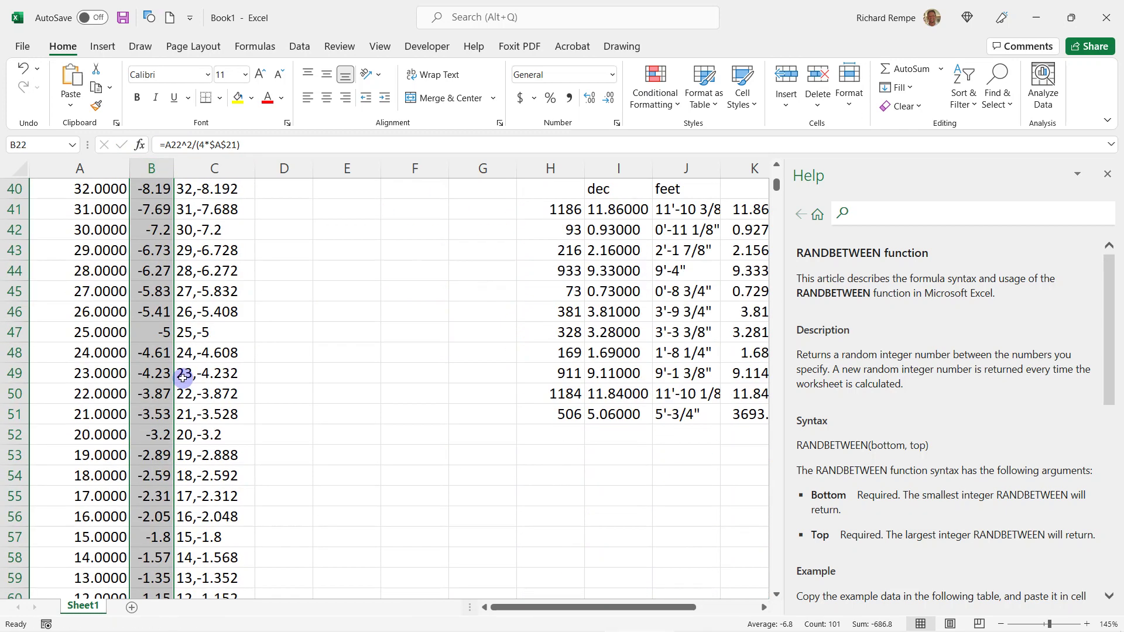
pyautogui.scroll(-11, 192, 381)
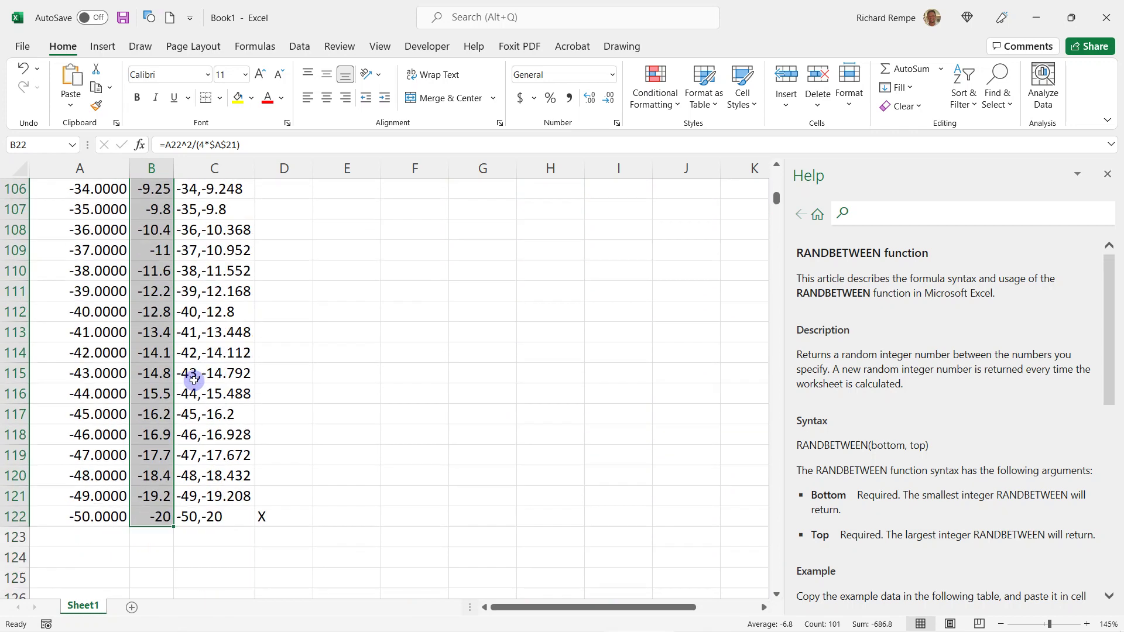
pyautogui.scroll(8, 194, 379)
pyautogui.scroll(-2, 196, 379)
pyautogui.scroll(-4, 196, 378)
pyautogui.scroll(18, 188, 376)
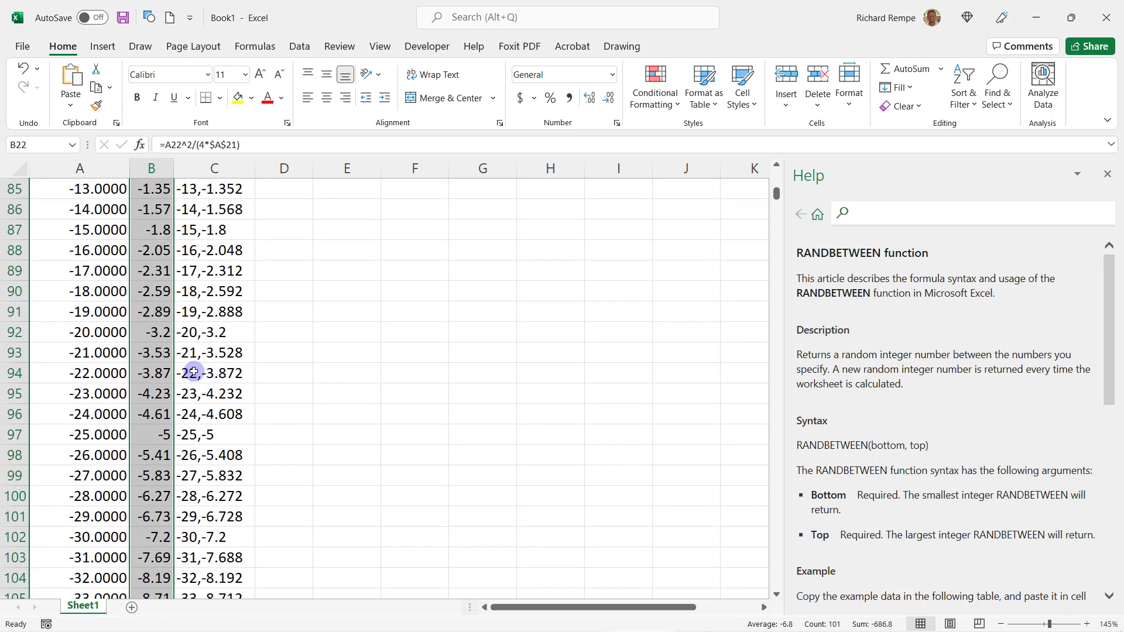
pyautogui.scroll(10, 184, 375)
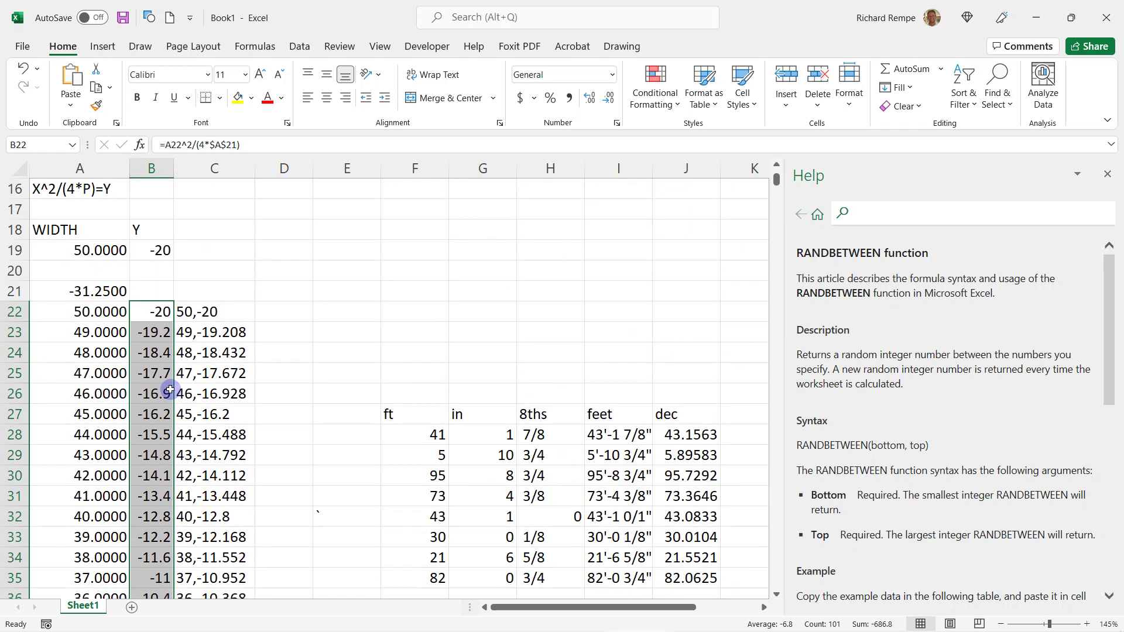
pyautogui.click(175, 272)
# Step: After checking the A21 focal-value formula, clear the Y formula in B22 and coordinate in C22
pyautogui.scroll(2, 172, 275)
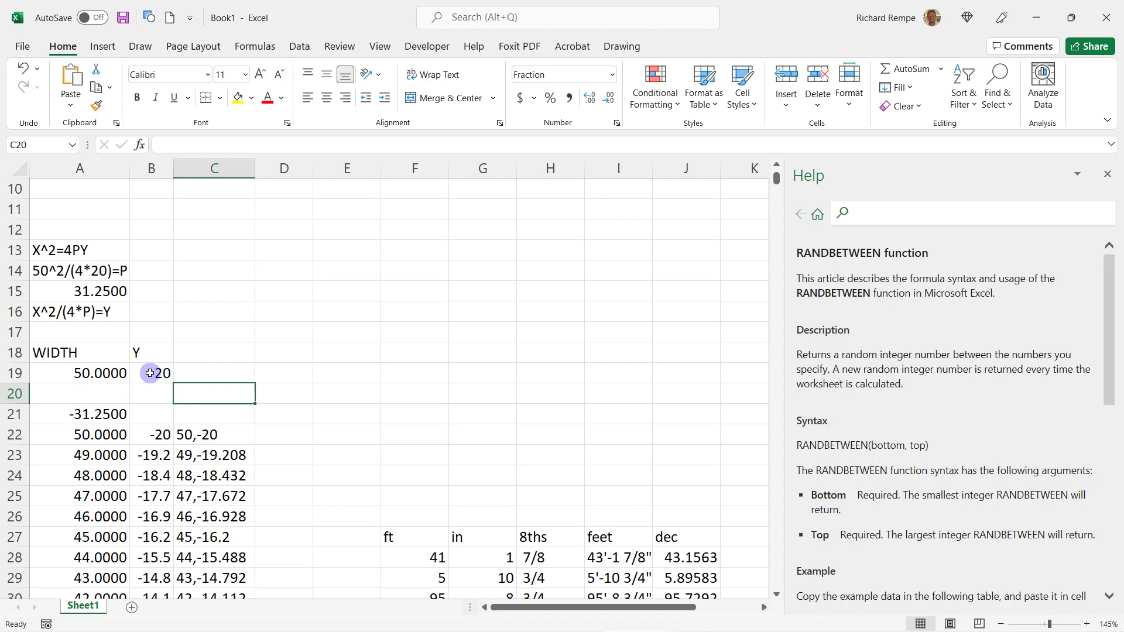
pyautogui.click(118, 413)
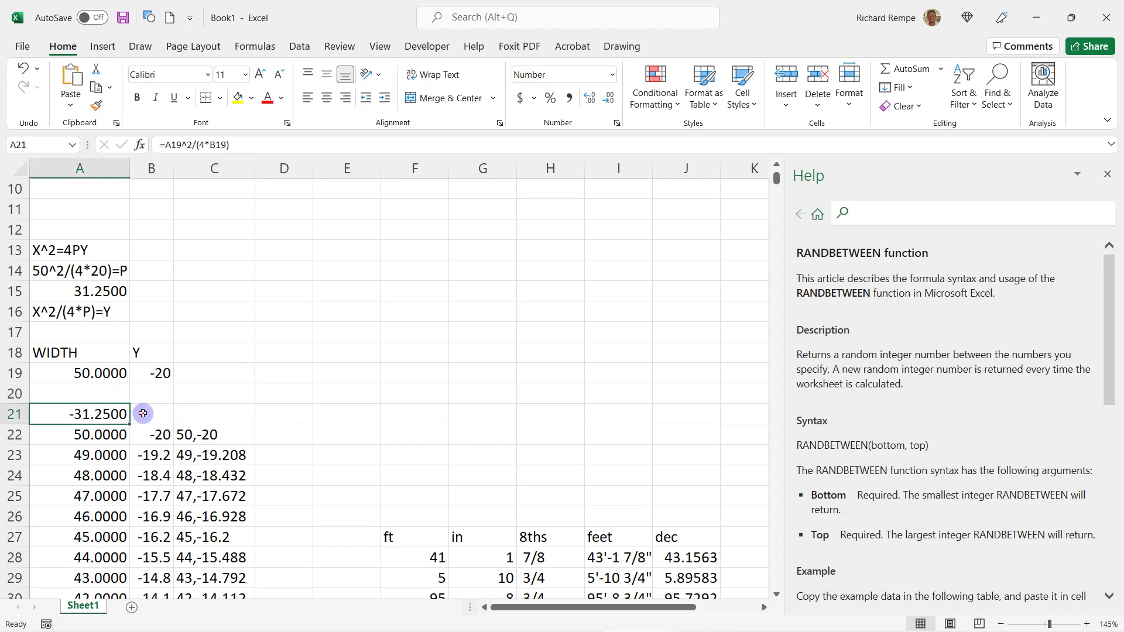
pyautogui.click(143, 414)
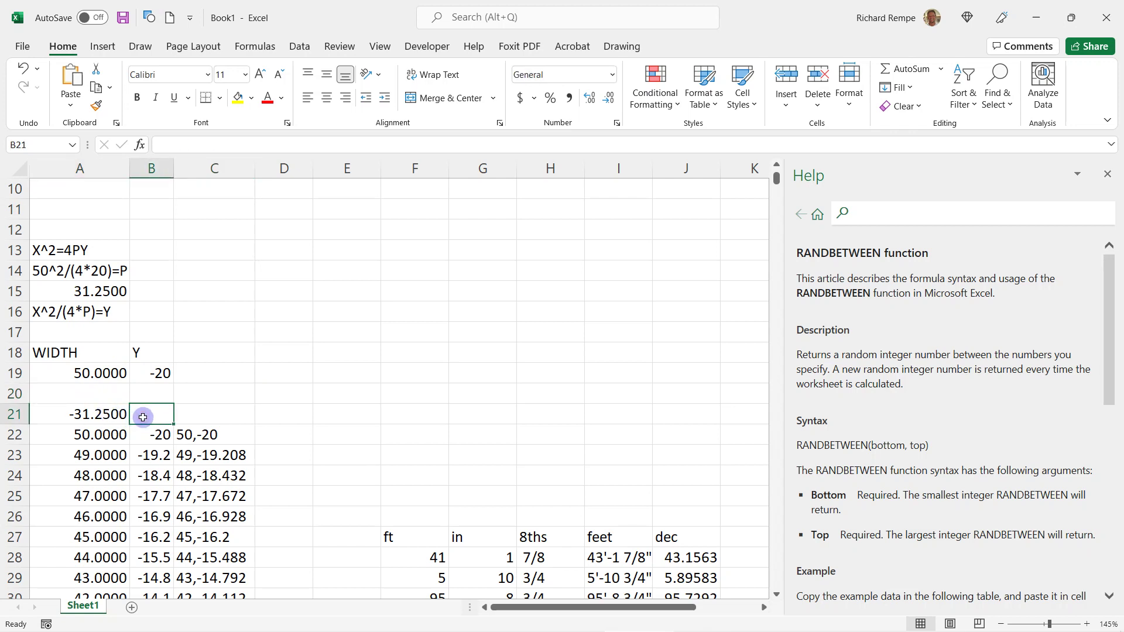
pyautogui.click(93, 414)
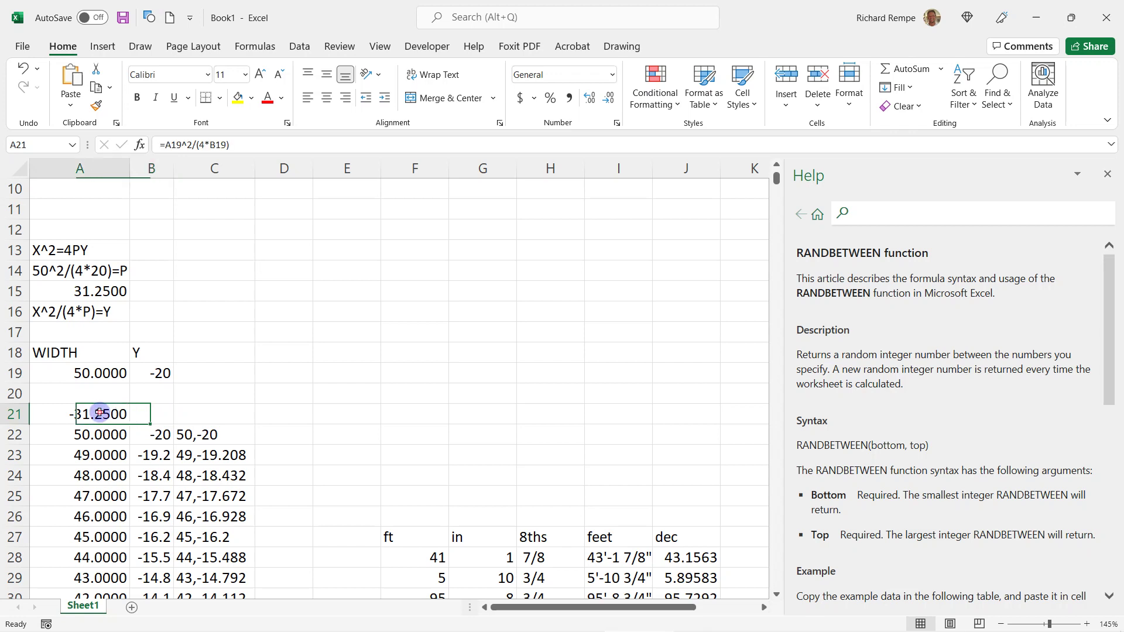
pyautogui.click(158, 436)
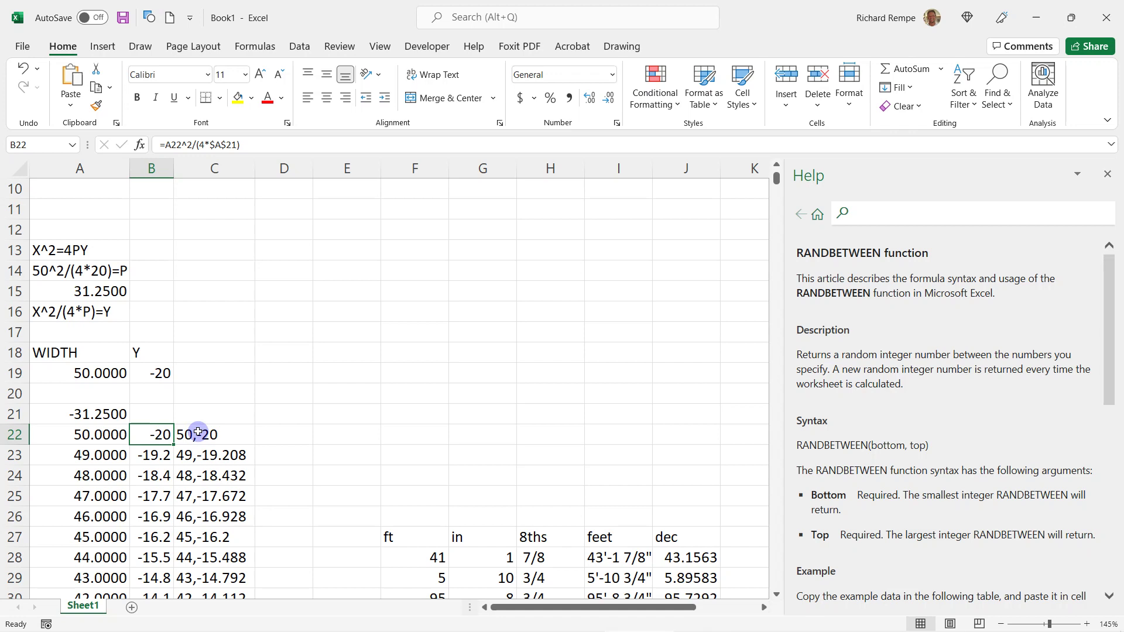
pyautogui.press('Delete')
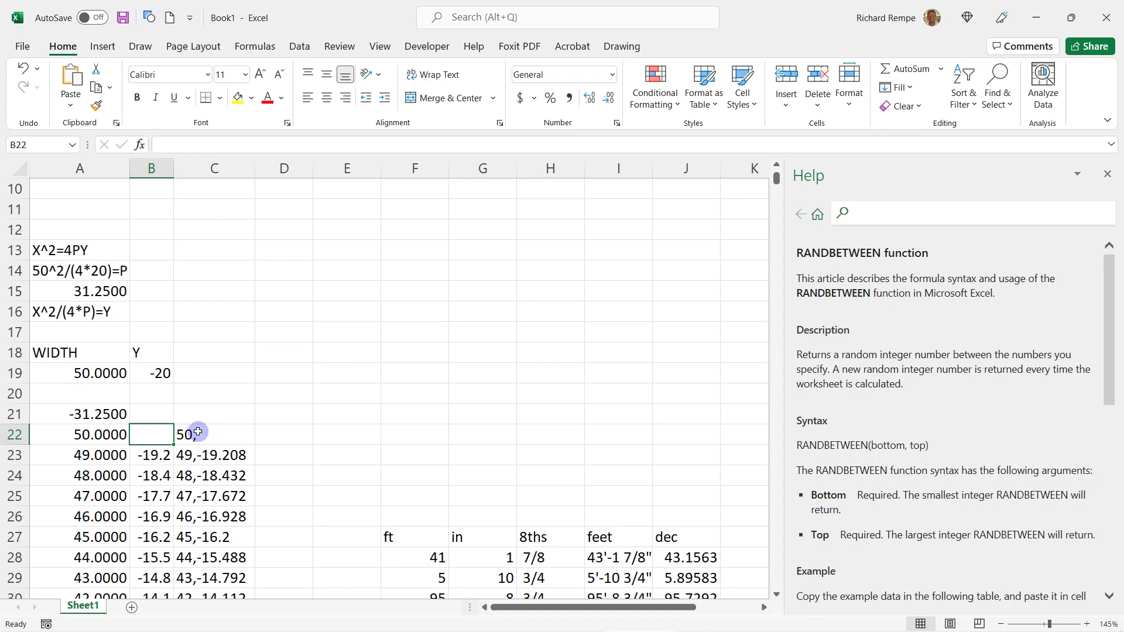
pyautogui.click(185, 431)
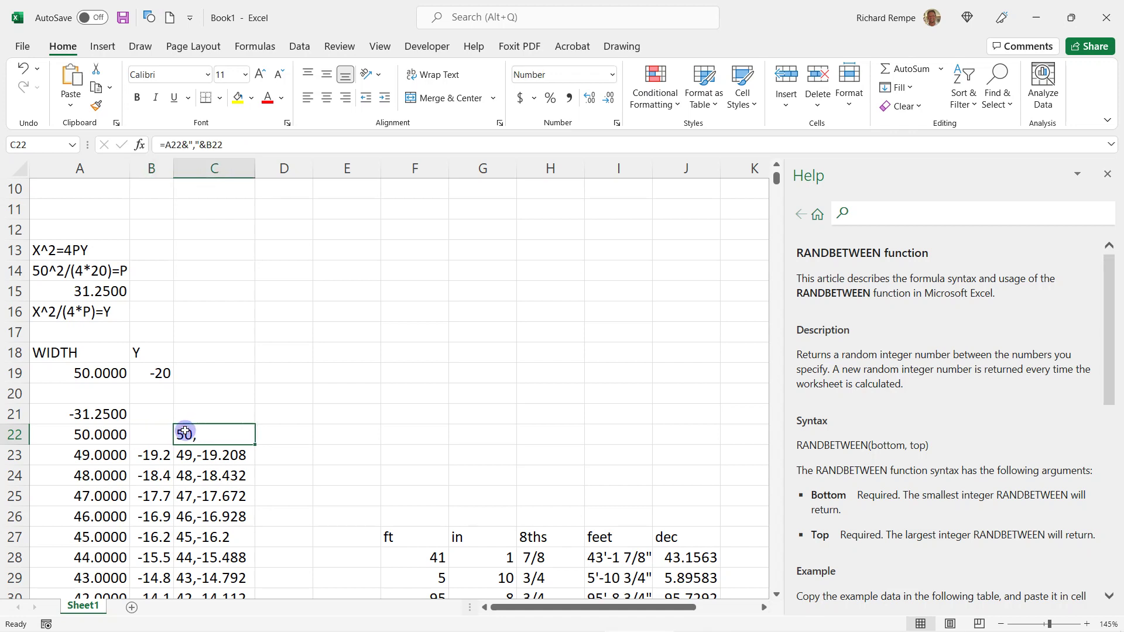
pyautogui.press('Delete')
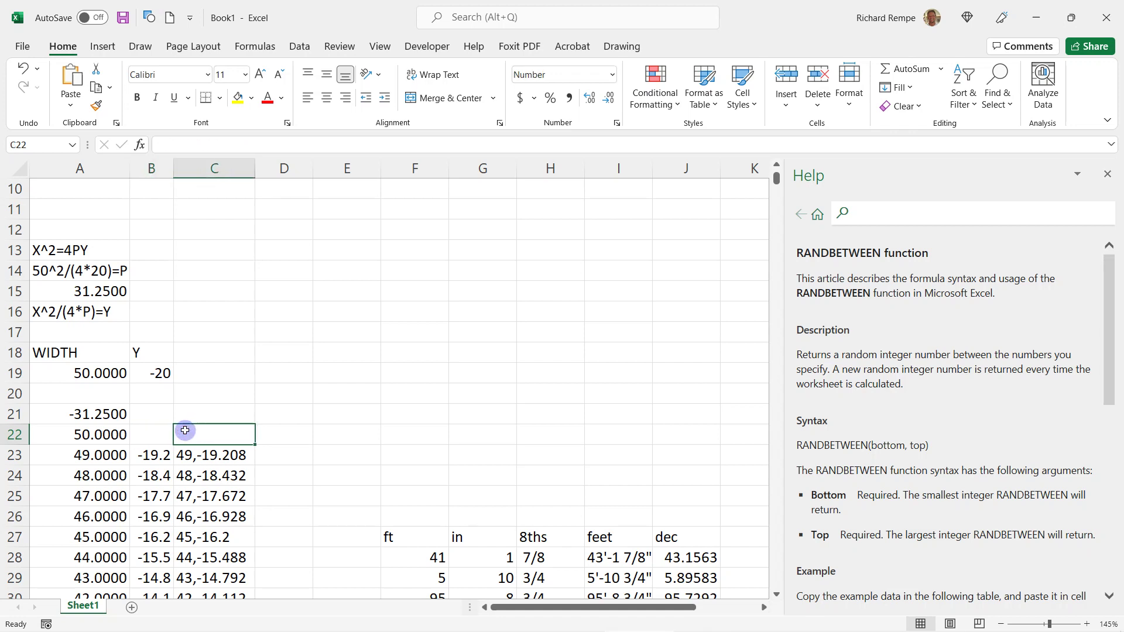
pyautogui.click(121, 416)
pyautogui.click(141, 434)
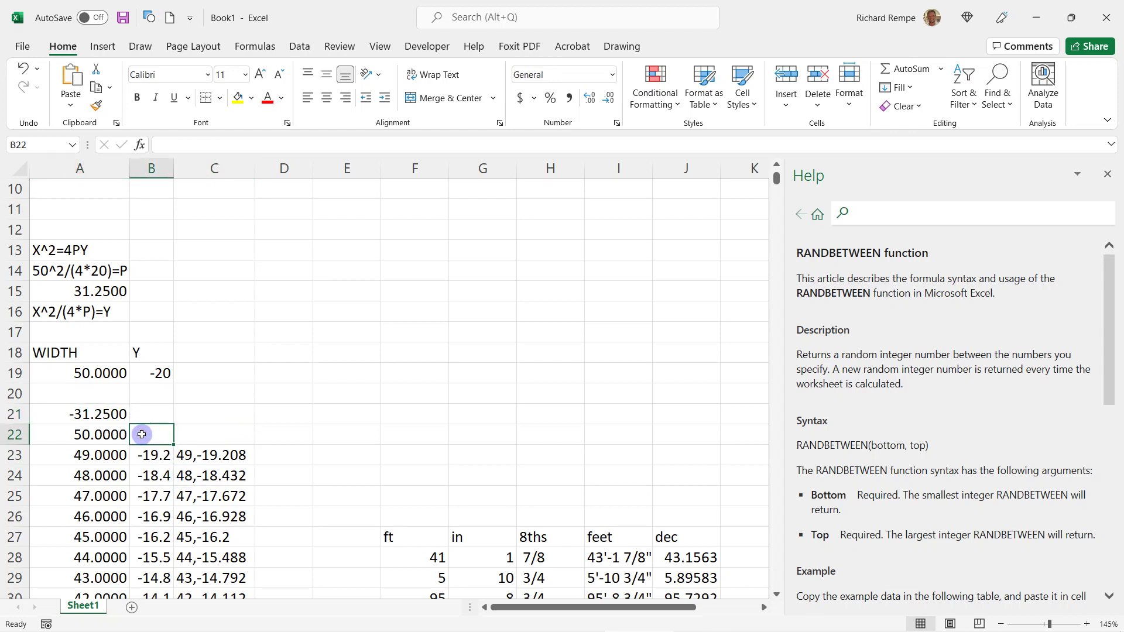
# Step: Enter =A22^2/(4*$A$21) in B22 so it returns -20
pyautogui.write('=')
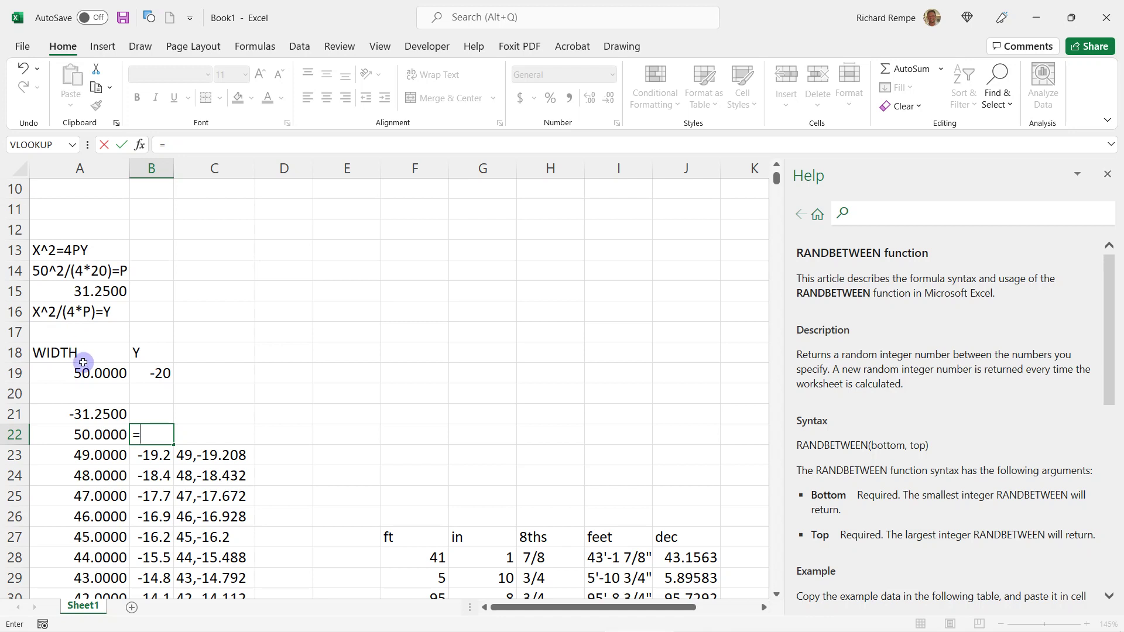
pyautogui.click(84, 434)
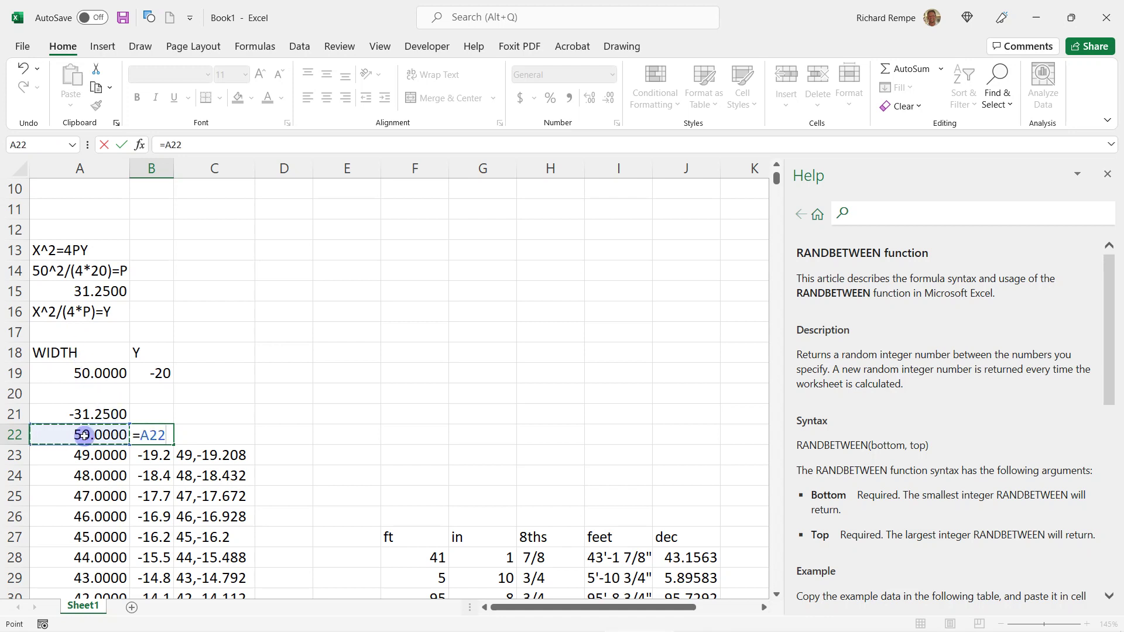
pyautogui.write('*')
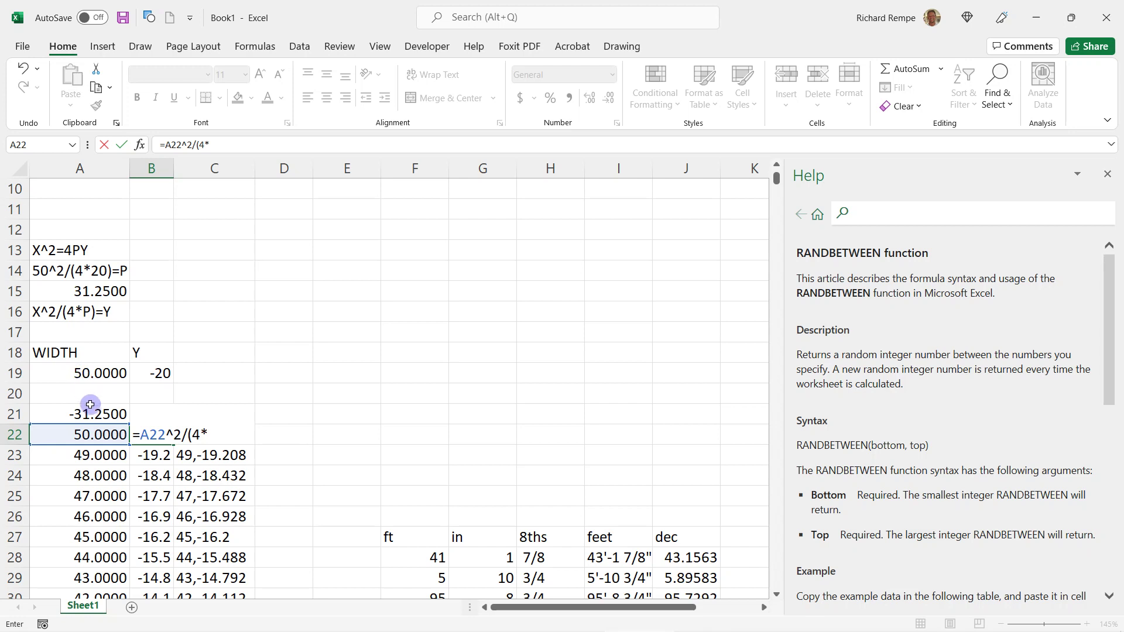
pyautogui.click(94, 413)
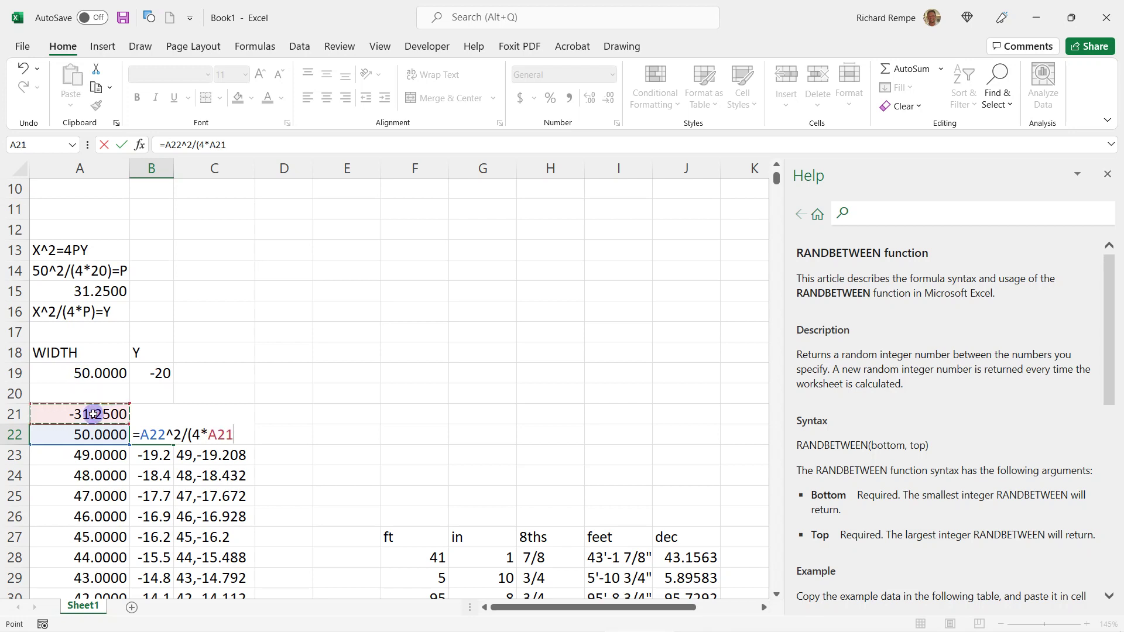
pyautogui.click(211, 434)
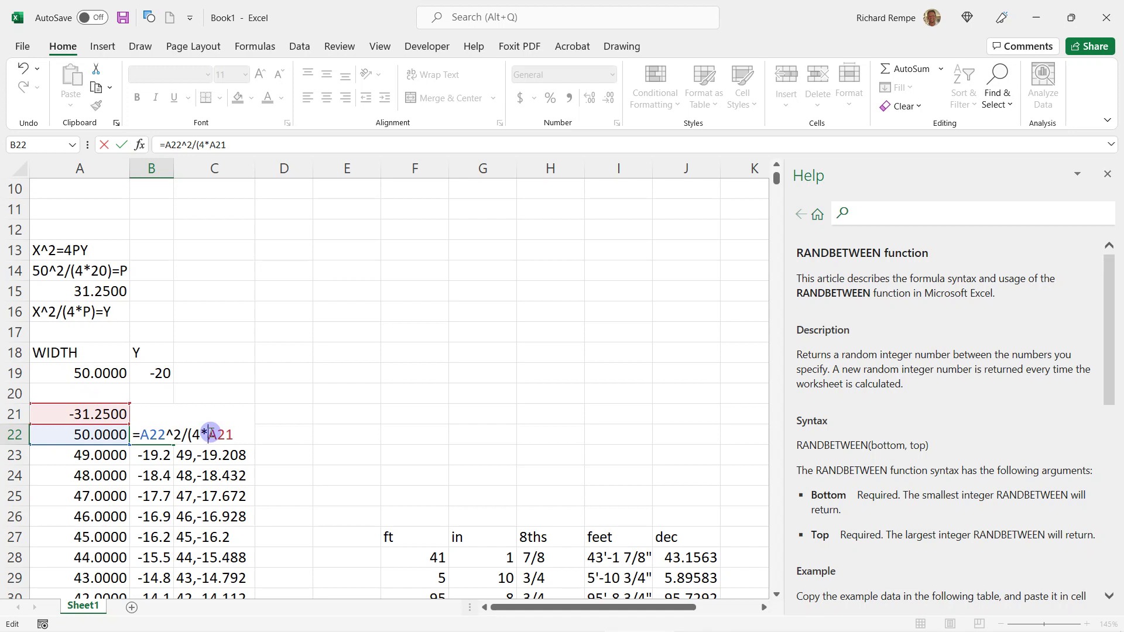
pyautogui.write('$A$21')
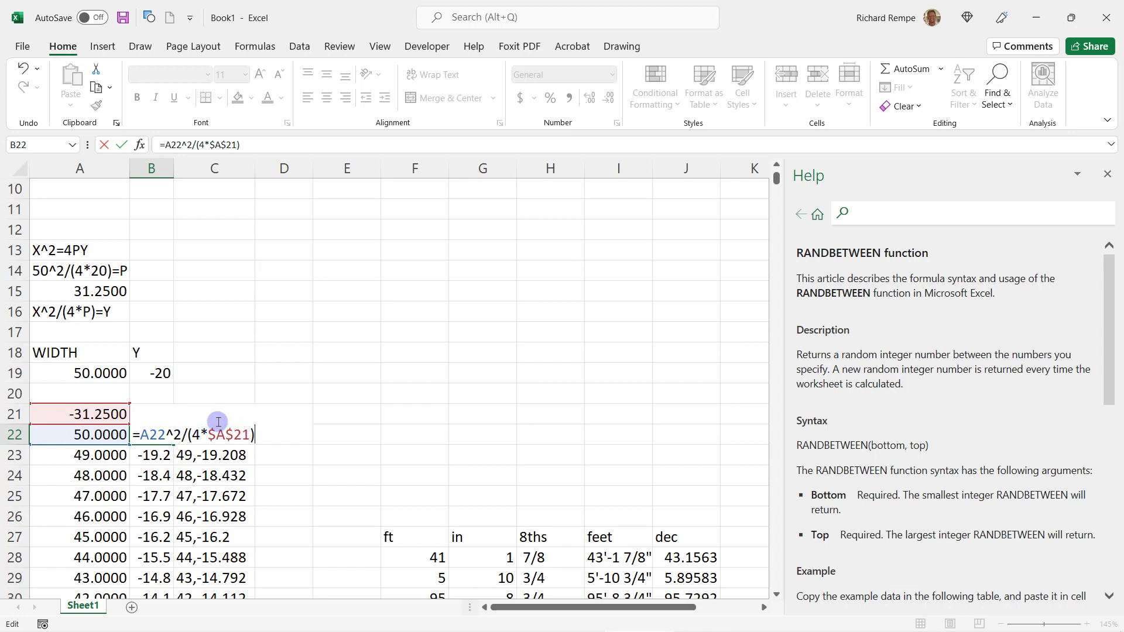
pyautogui.press('Return')
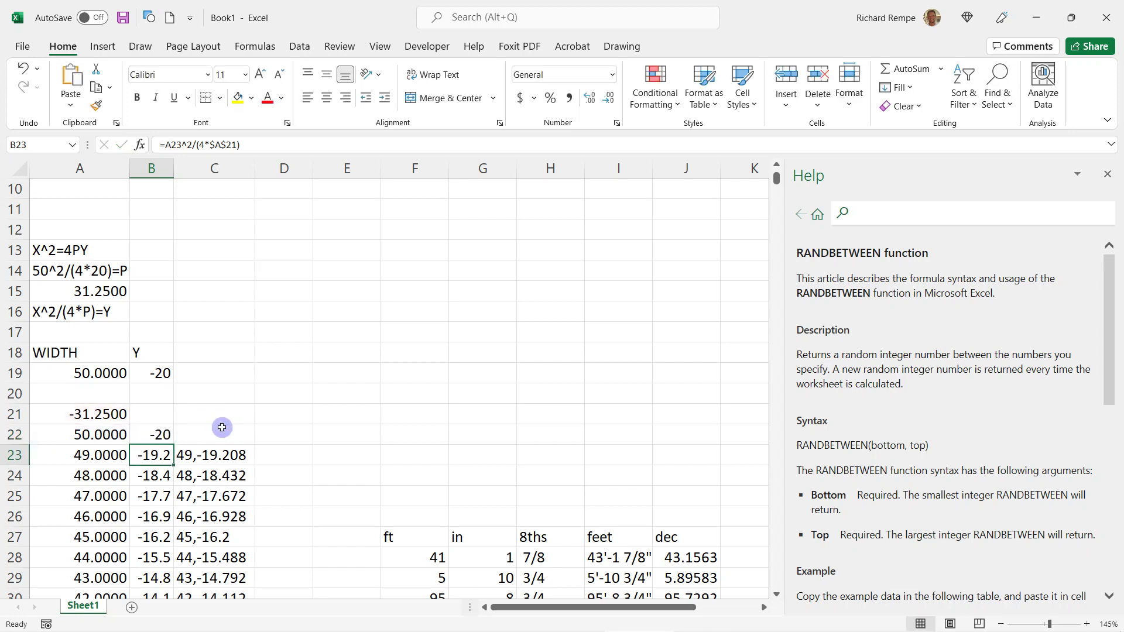
pyautogui.click(159, 435)
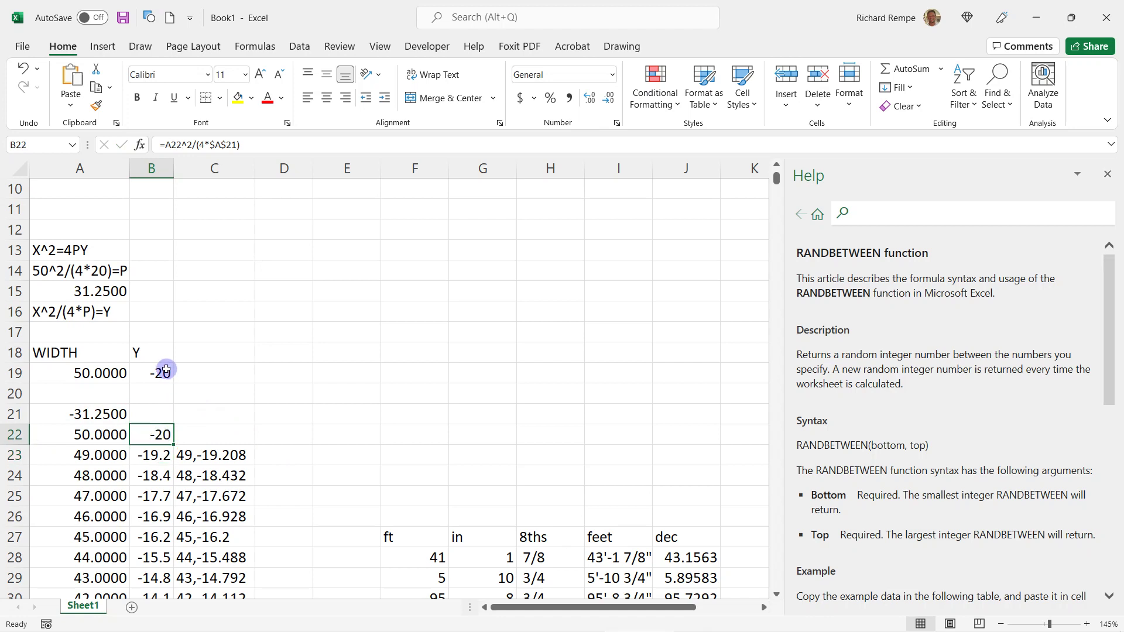
# Step: Enter =A22&","&B22 in C22 to show the coordinate pair 50,-20
pyautogui.click(190, 435)
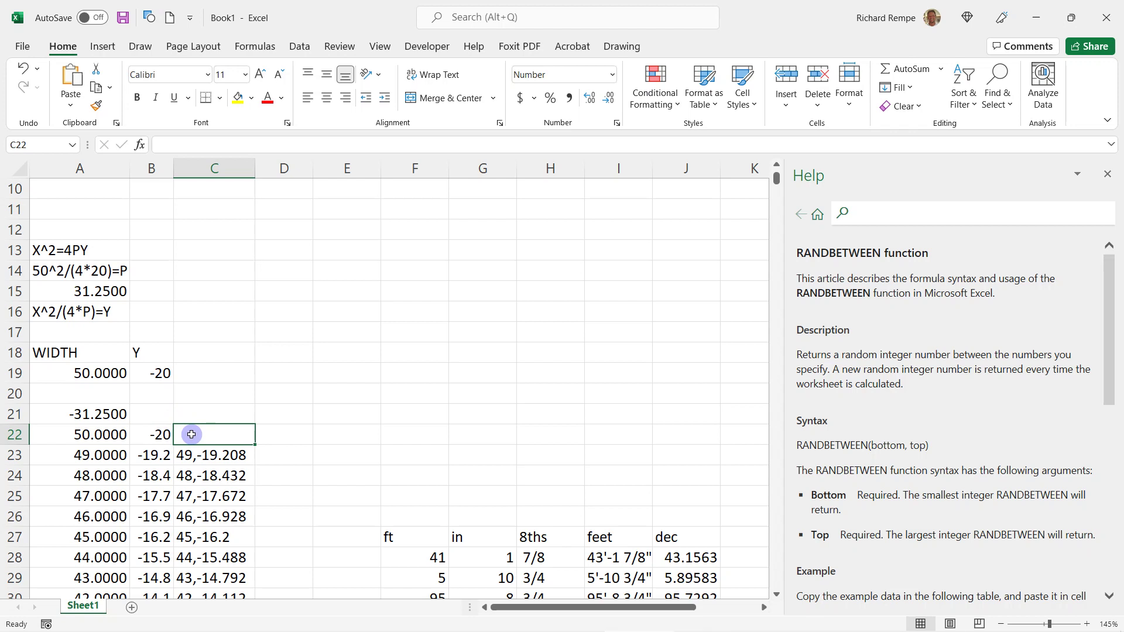
pyautogui.write('=')
pyautogui.click(108, 434)
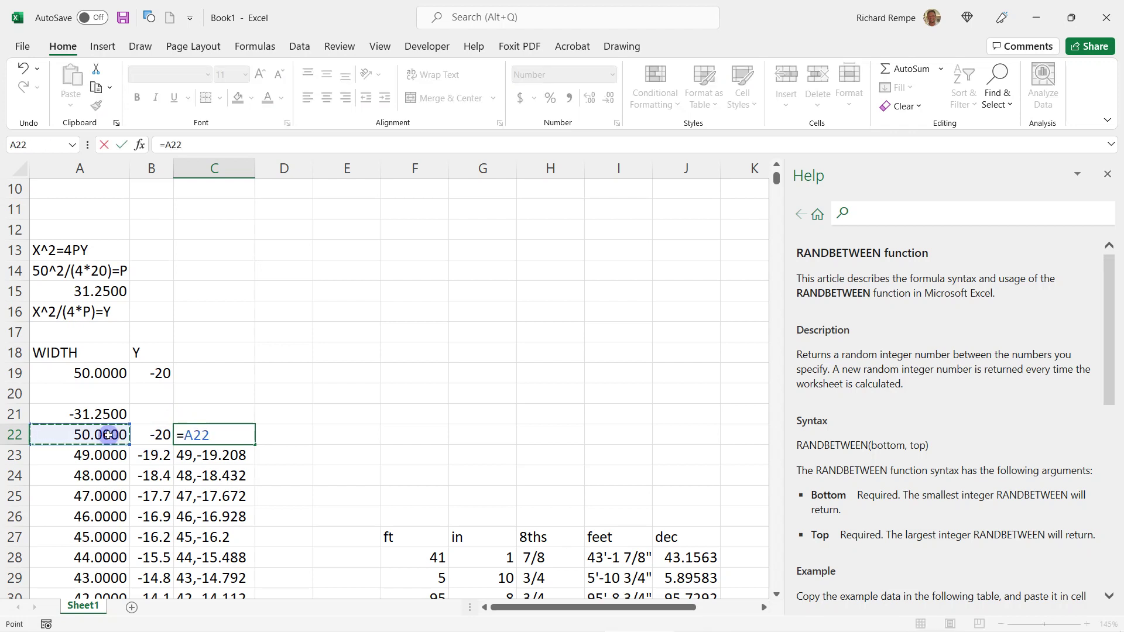
pyautogui.write('&')
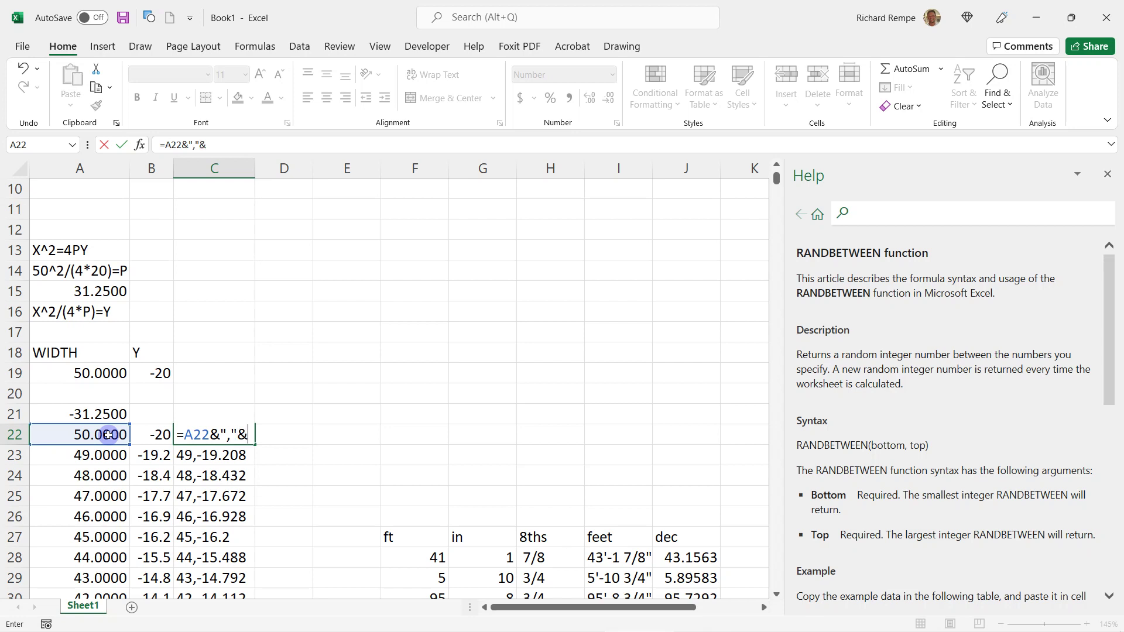
pyautogui.write('","&')
pyautogui.click(156, 435)
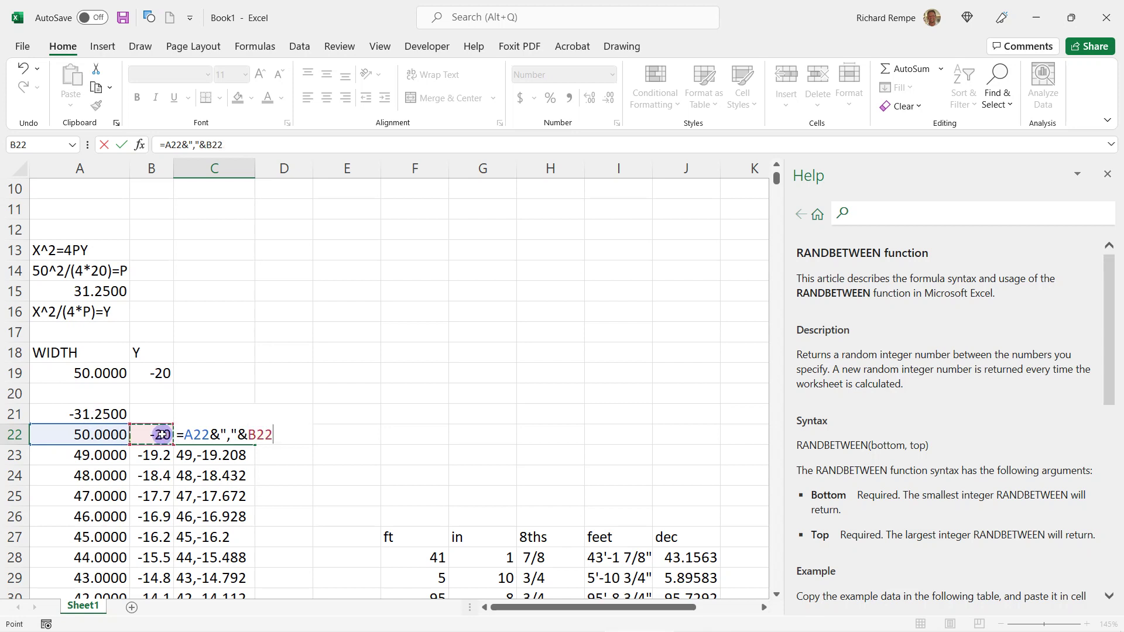
pyautogui.press('Return')
# Step: Fill the Y and coordinate formulas down to row 122 and review the results
pyautogui.click(202, 435)
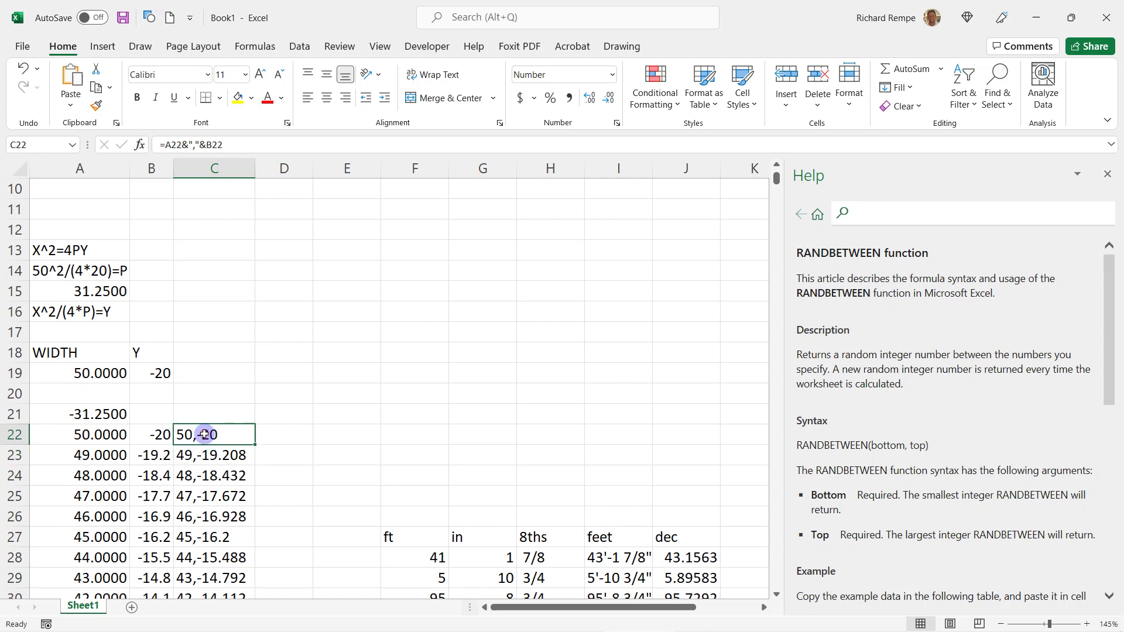
pyautogui.doubleClick(254, 444)
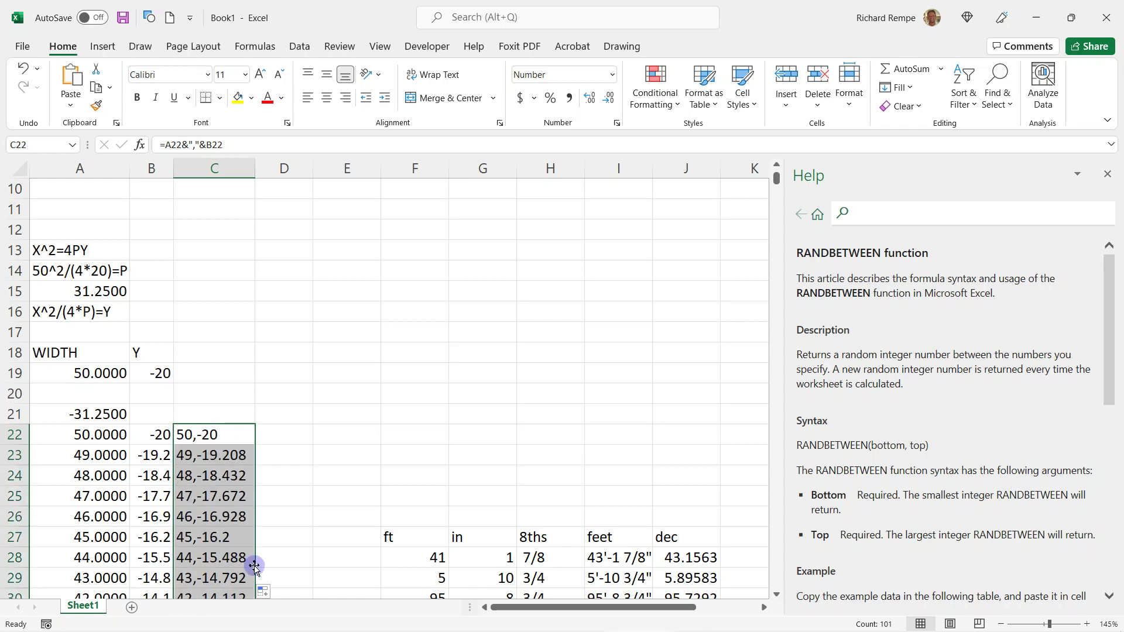
pyautogui.scroll(-1, 226, 471)
pyautogui.scroll(-3, 227, 472)
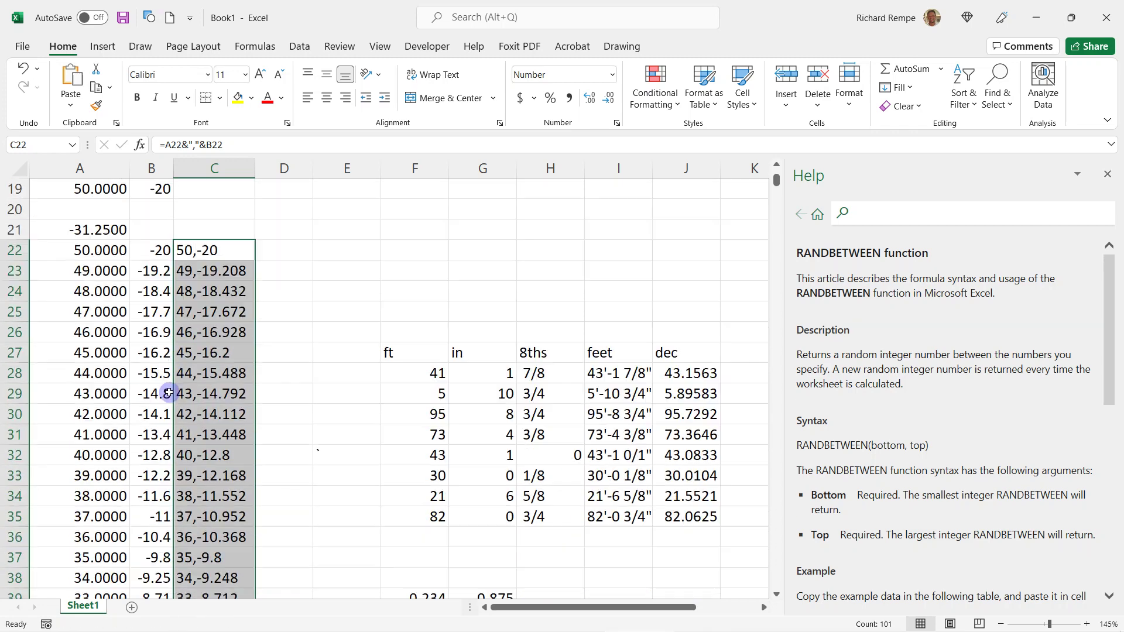
pyautogui.click(146, 246)
pyautogui.doubleClick(173, 260)
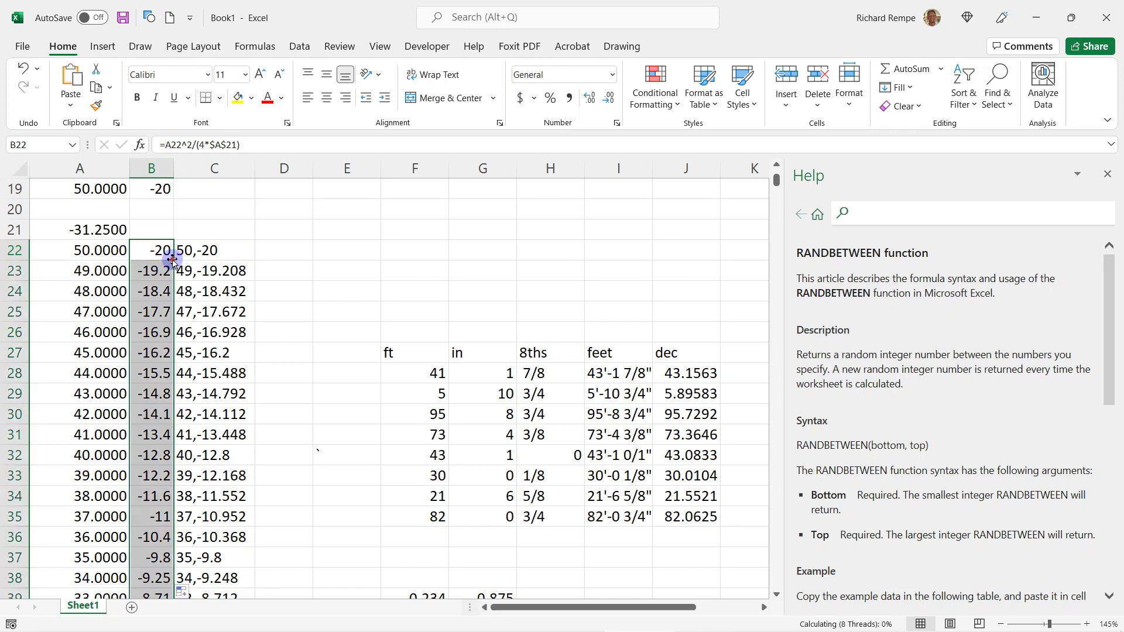
pyautogui.click(291, 234)
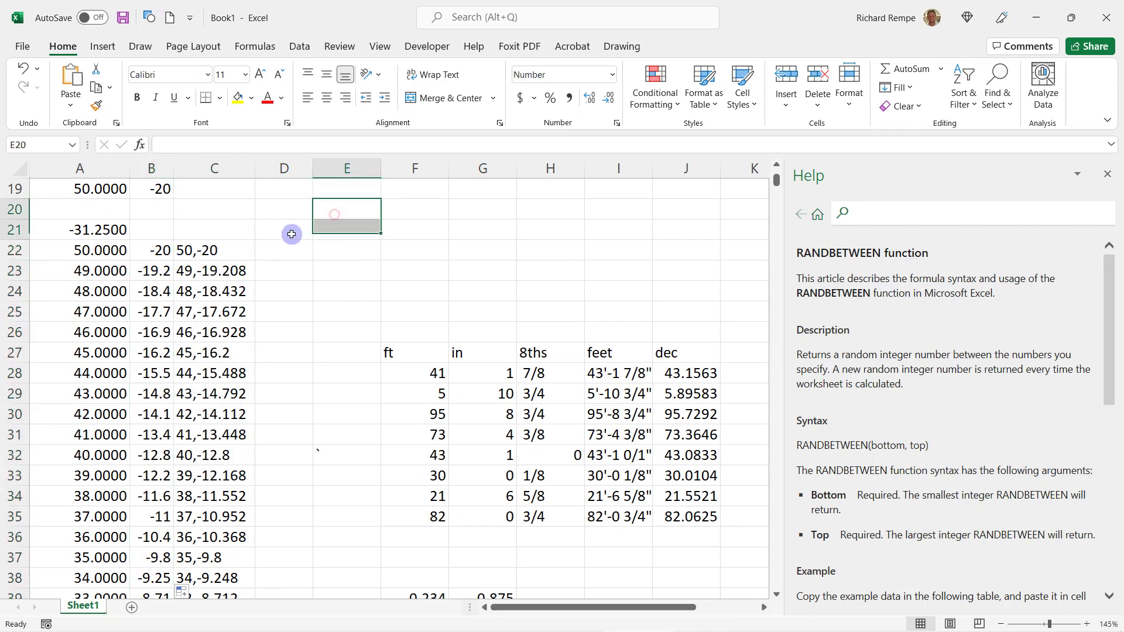
pyautogui.click(195, 250)
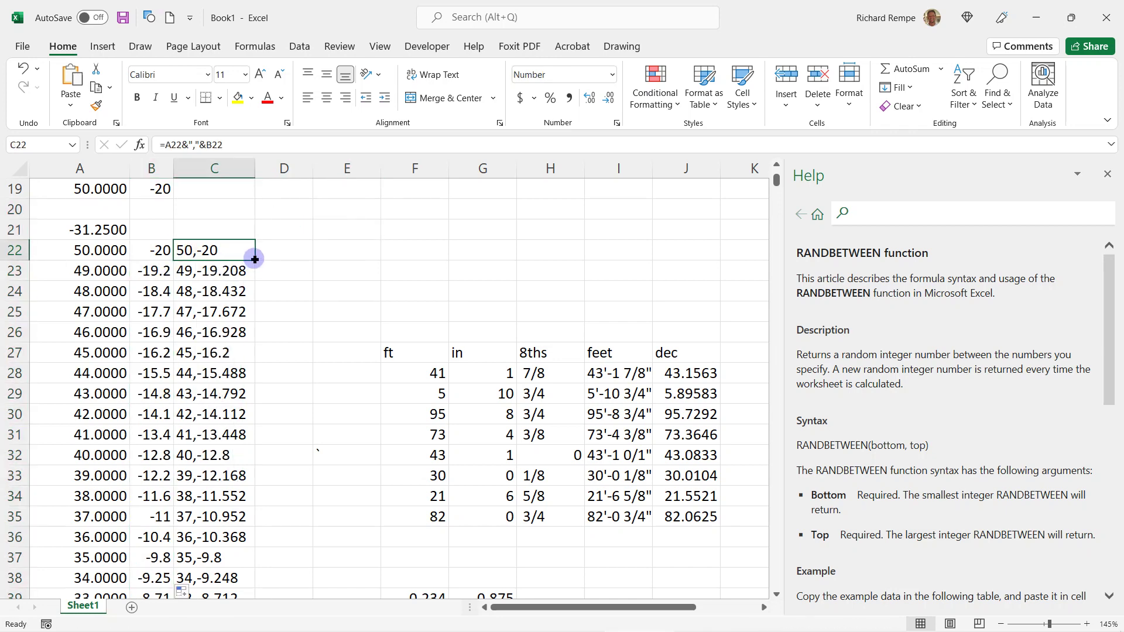
pyautogui.doubleClick(255, 259)
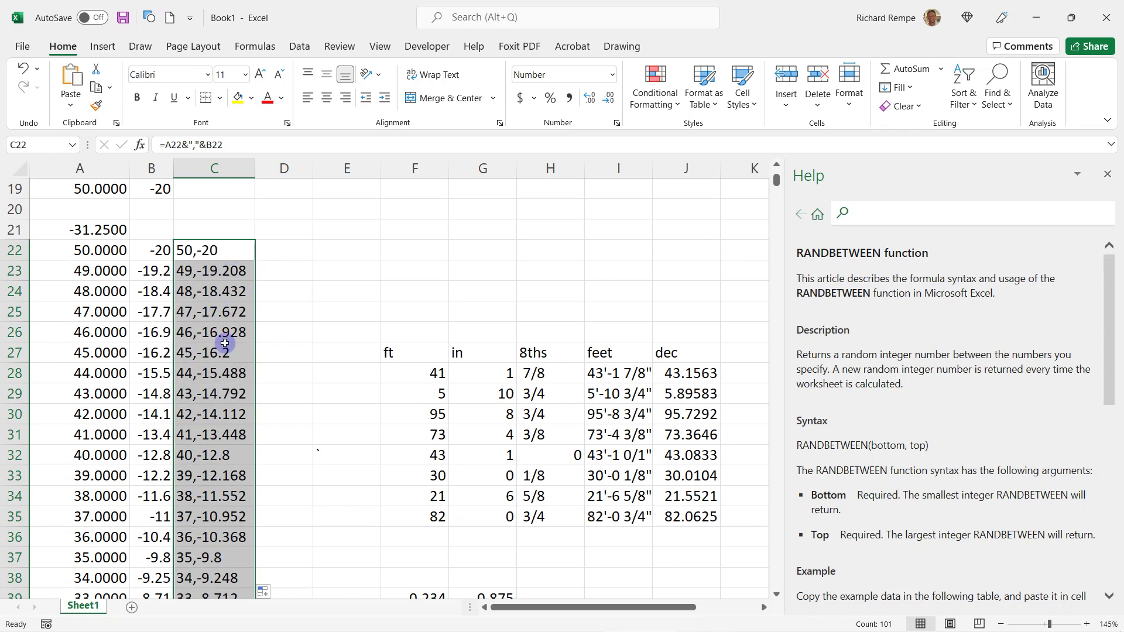
pyautogui.scroll(-7, 236, 350)
pyautogui.scroll(-14, 236, 350)
pyautogui.scroll(20, 234, 347)
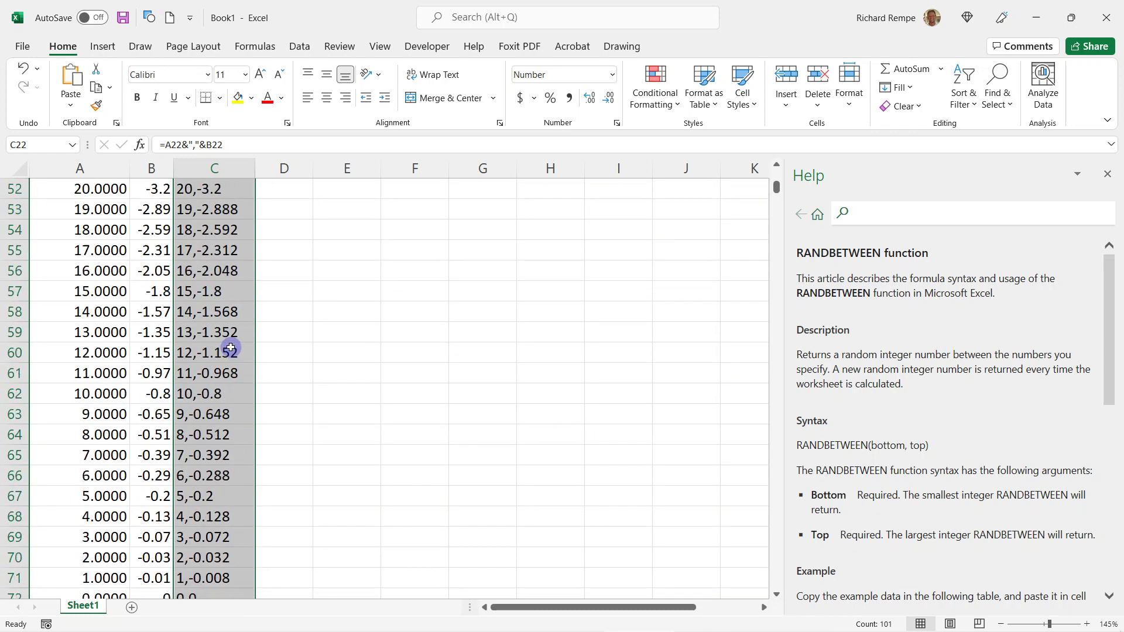
pyautogui.scroll(-6, 221, 355)
pyautogui.scroll(1, 220, 352)
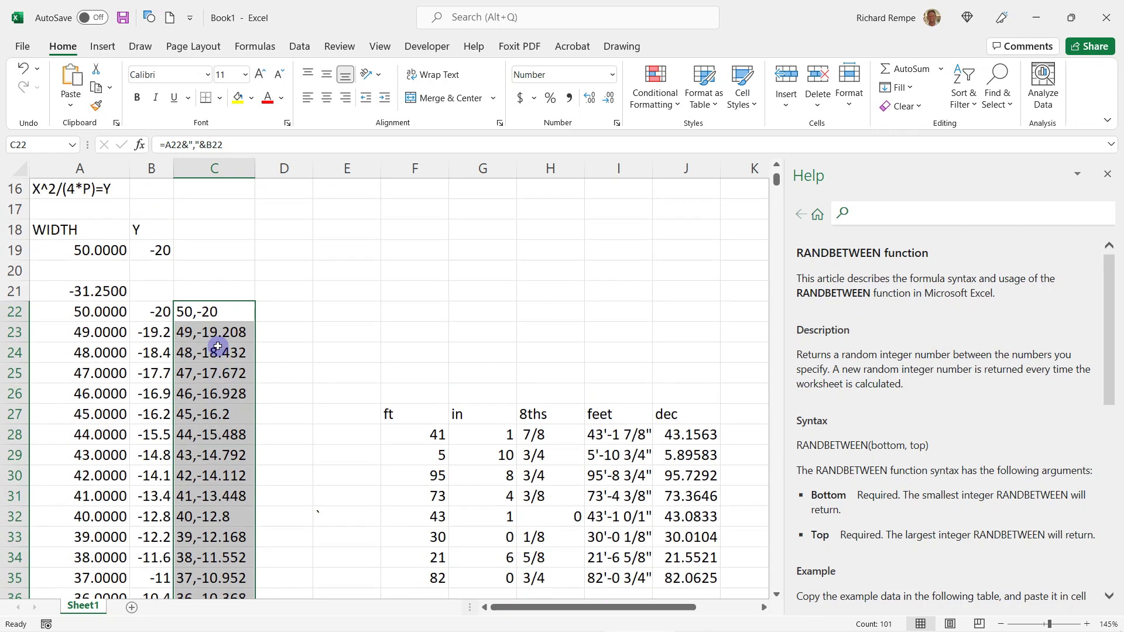
# Step: Copy the C22:C122 coordinate pairs and switch to the AutoCAD drawing
pyautogui.rightClick(209, 314)
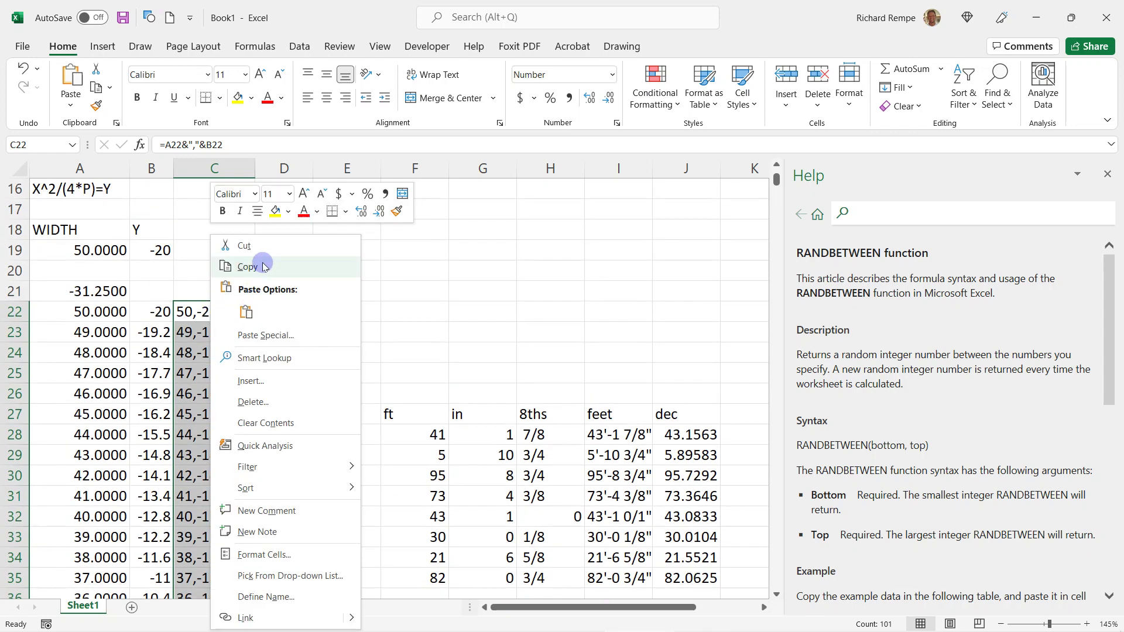
pyautogui.click(248, 267)
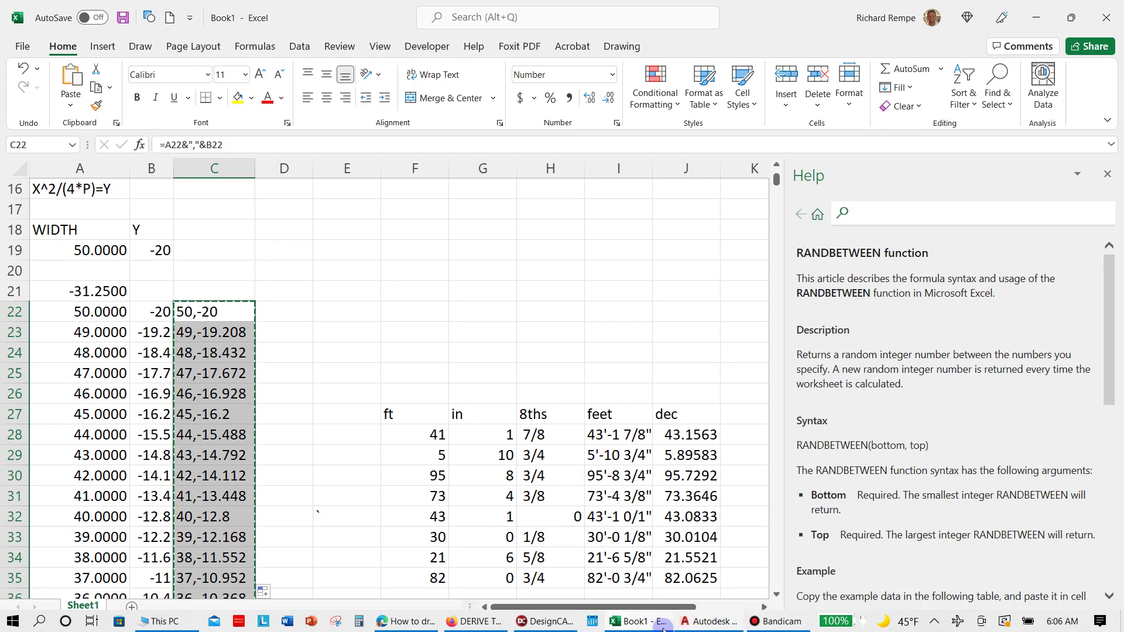
pyautogui.moveTo(634, 624)
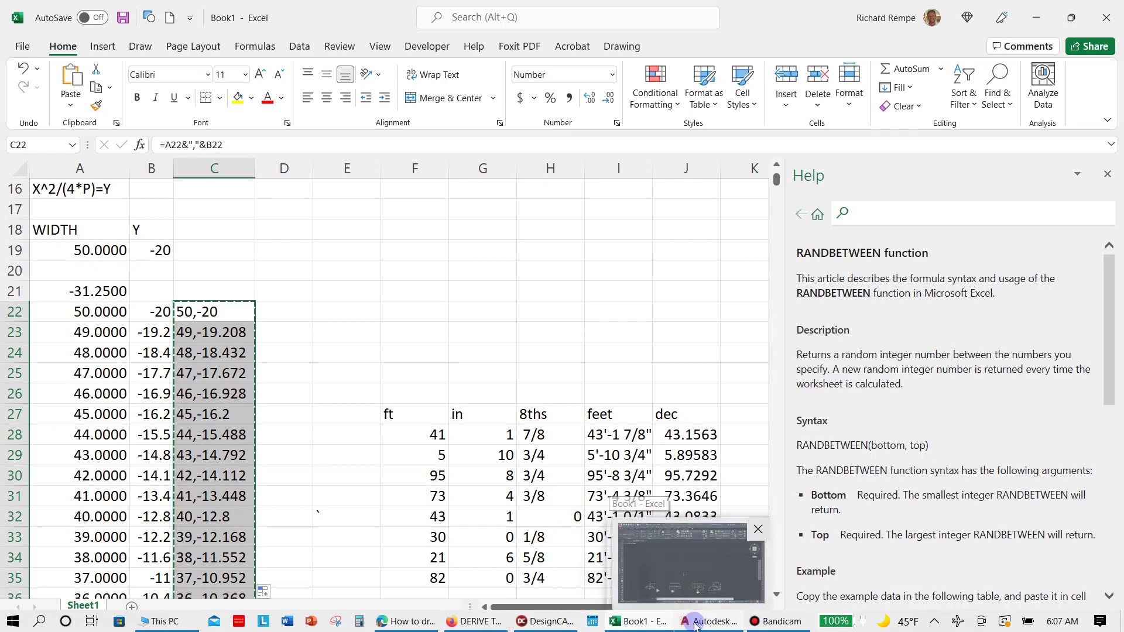
pyautogui.click(674, 619)
# Step: Run SPLINE with the Fit method and paste the coordinate pairs to draw the parabola
pyautogui.click(381, 578)
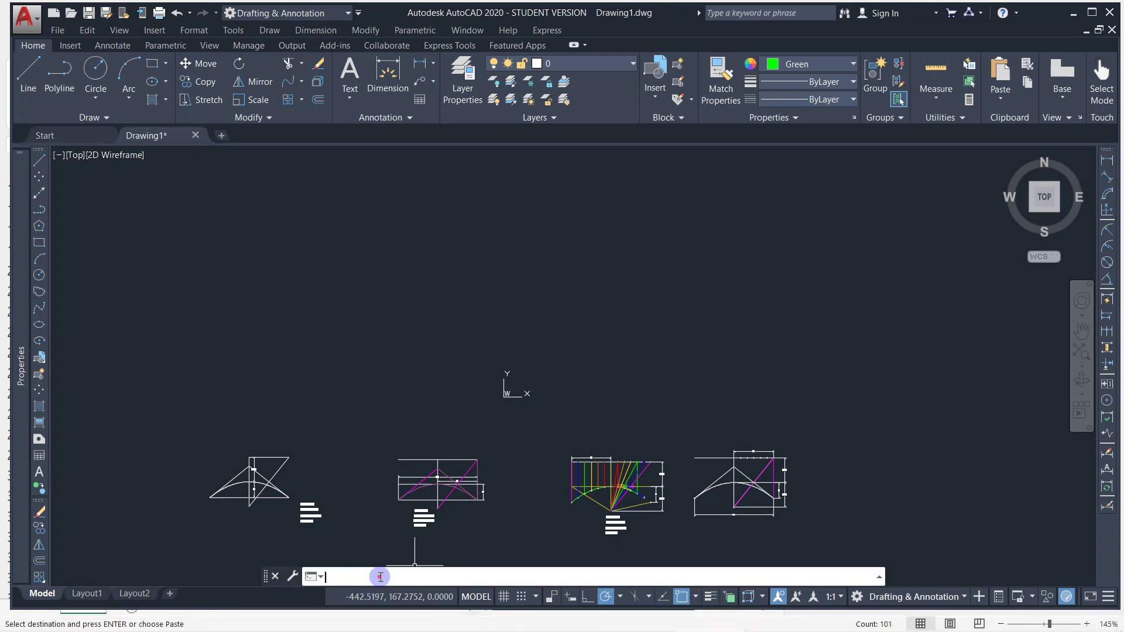
pyautogui.write('SPL')
pyautogui.press('Return')
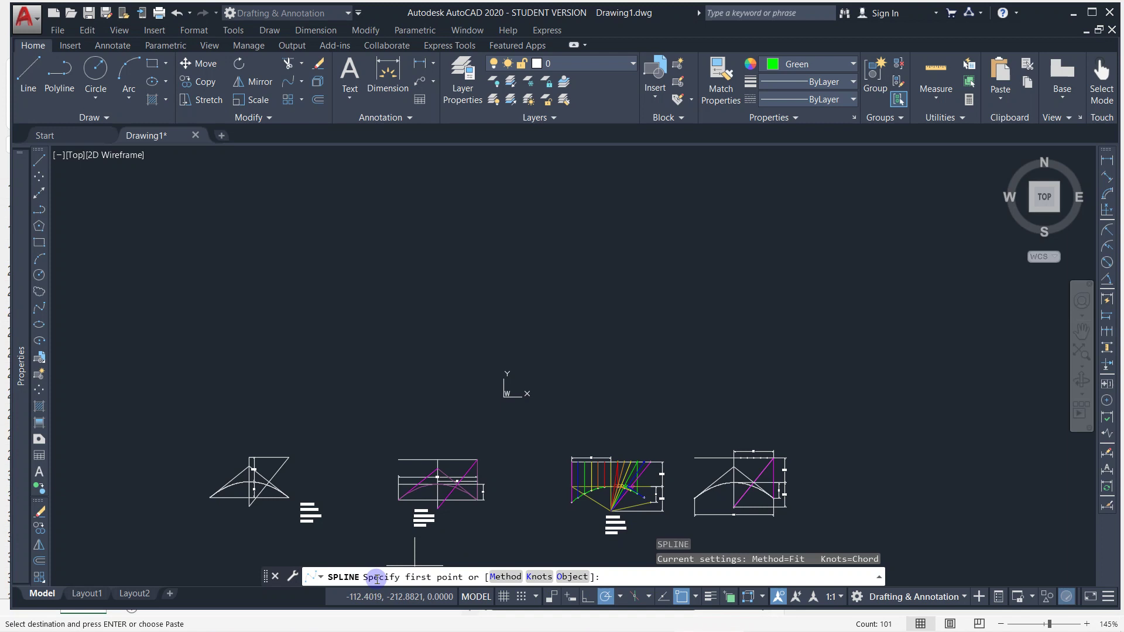
pyautogui.click(505, 577)
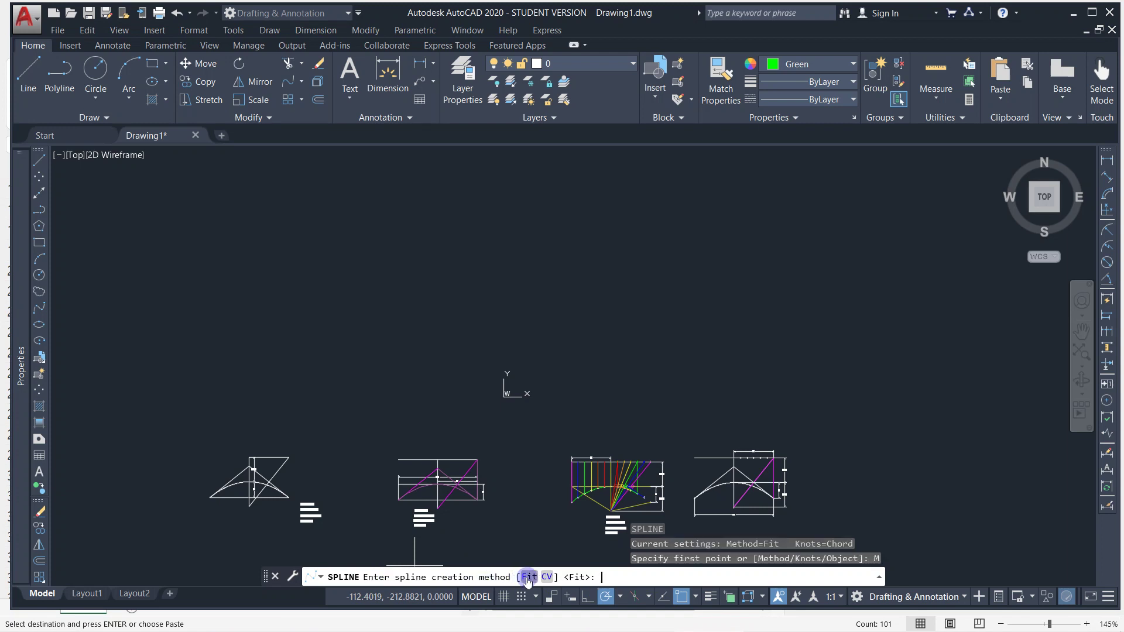
pyautogui.click(528, 577)
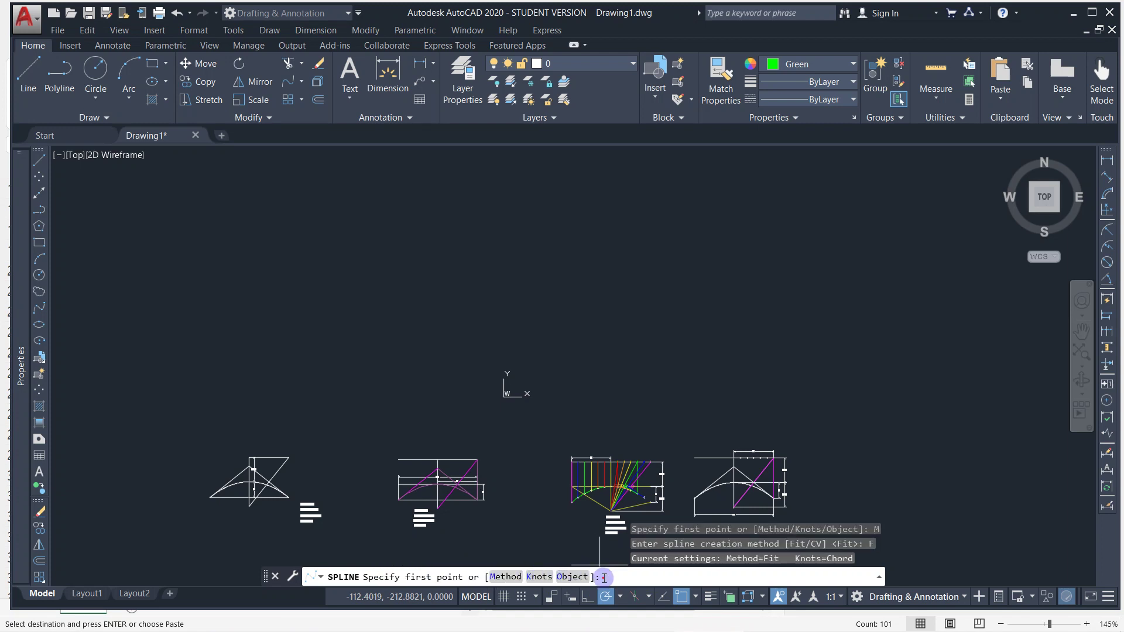
pyautogui.hotkey('ctrl', 'v')
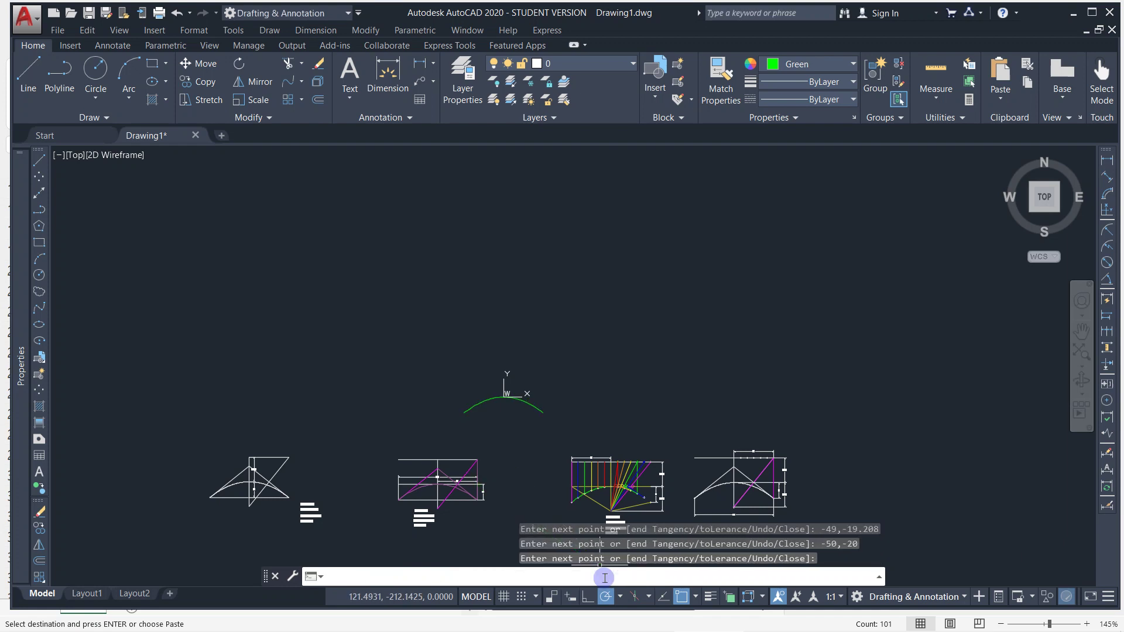
pyautogui.press('Return')
# Step: Select the new green parabola spline to inspect it, then deselect it
pyautogui.scroll(2, 546, 407)
pyautogui.scroll(2, 452, 376)
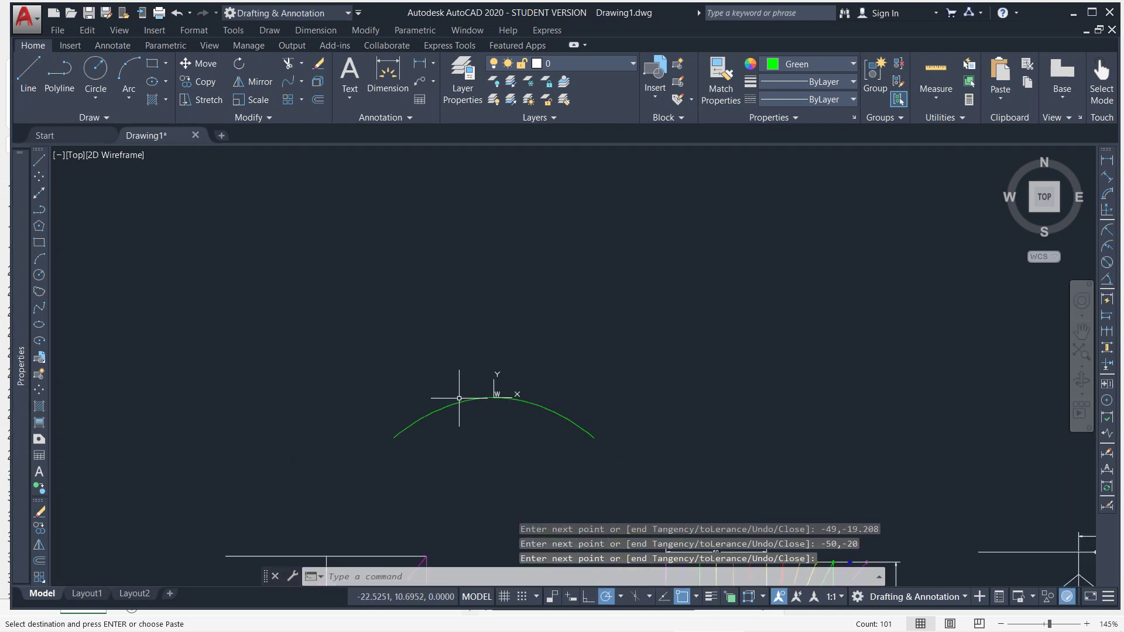
pyautogui.click(472, 397)
pyautogui.scroll(6, 518, 418)
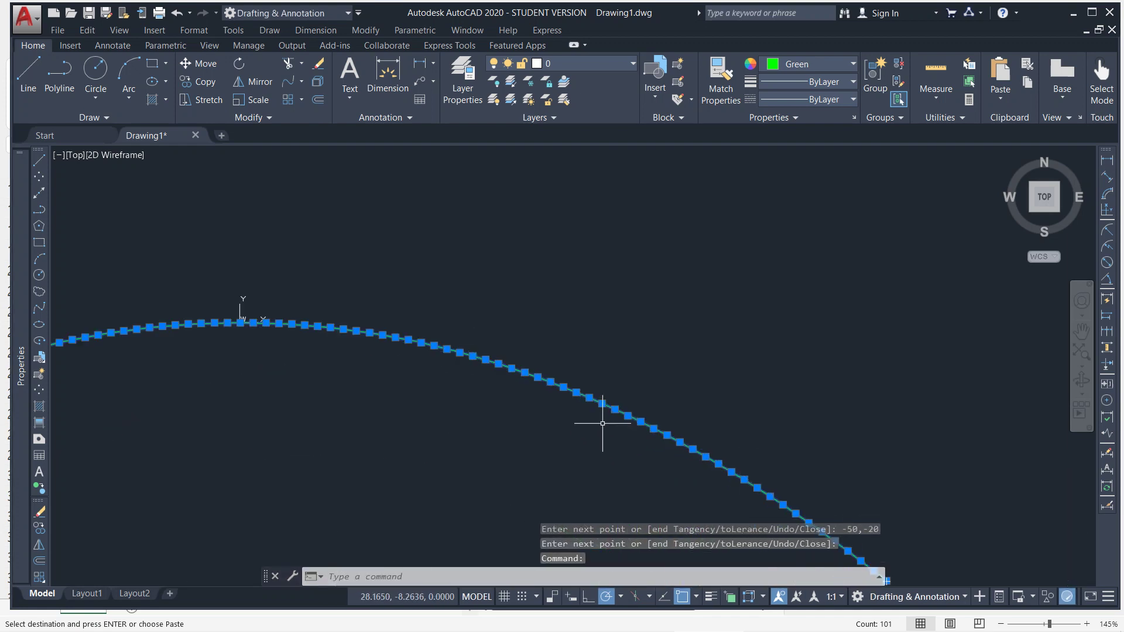
pyautogui.scroll(-5, 601, 401)
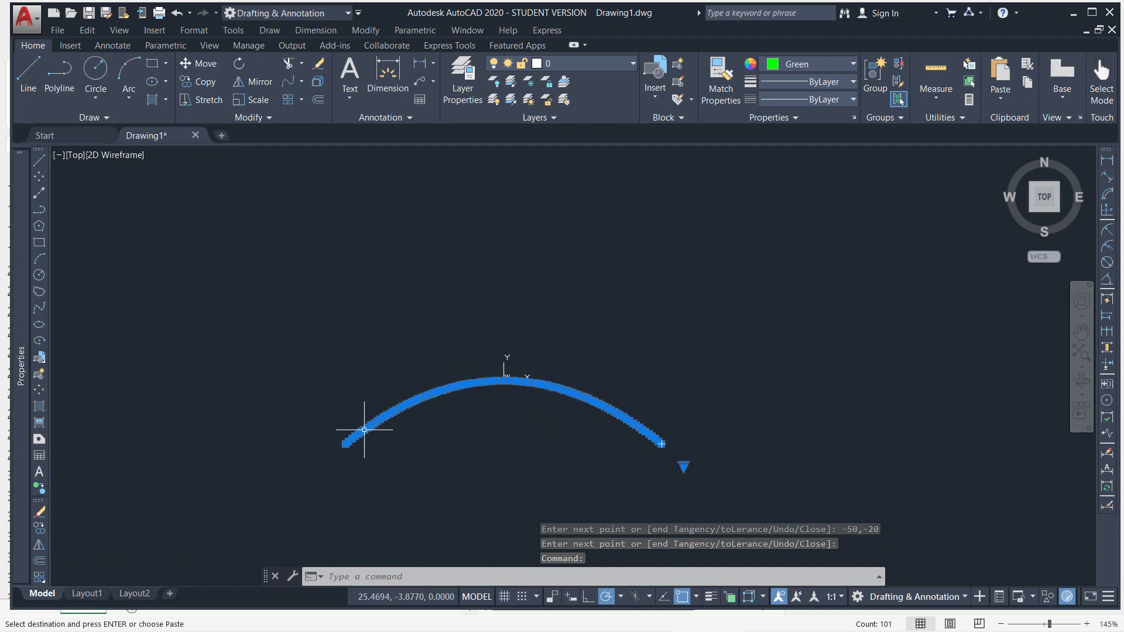
pyautogui.scroll(6, 621, 410)
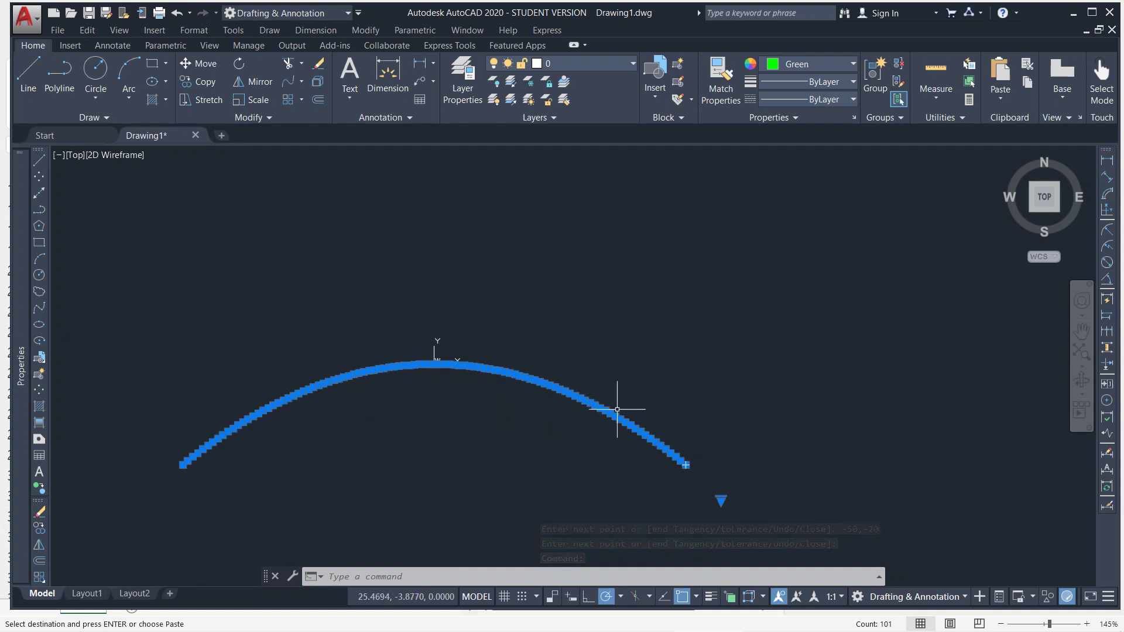
pyautogui.press('Escape')
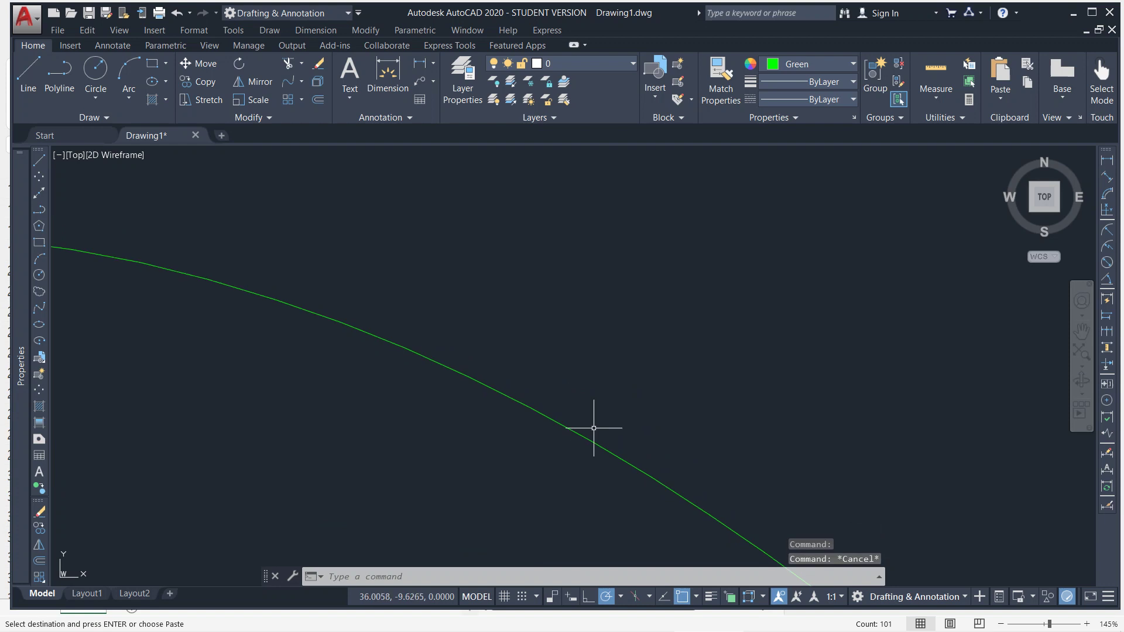
pyautogui.click(573, 430)
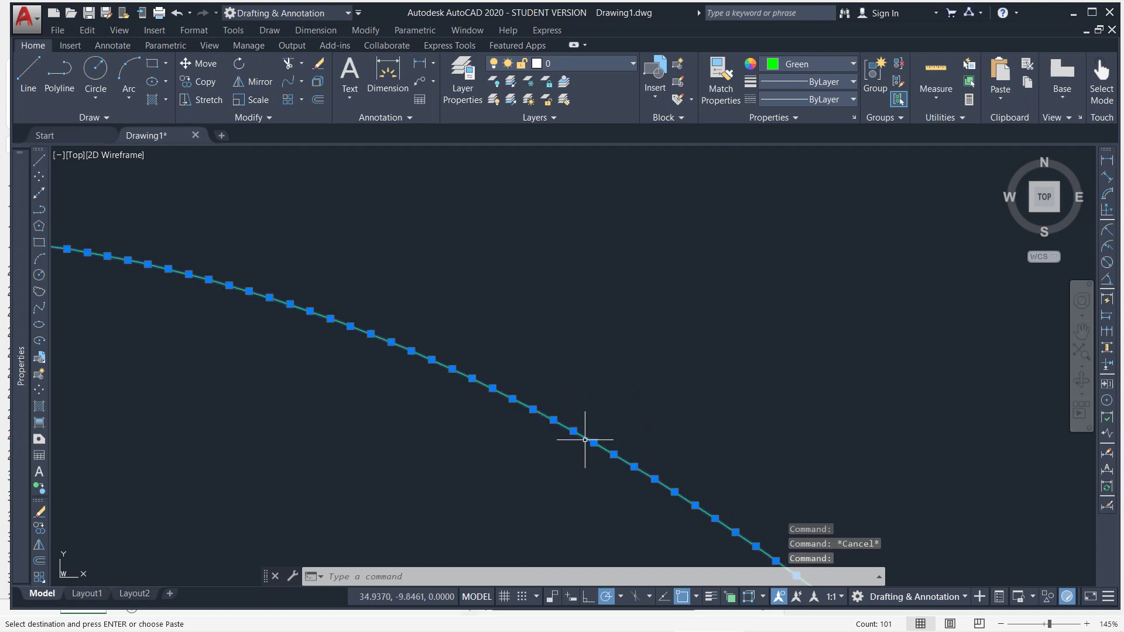
pyautogui.scroll(-2, 585, 438)
pyautogui.press('Escape')
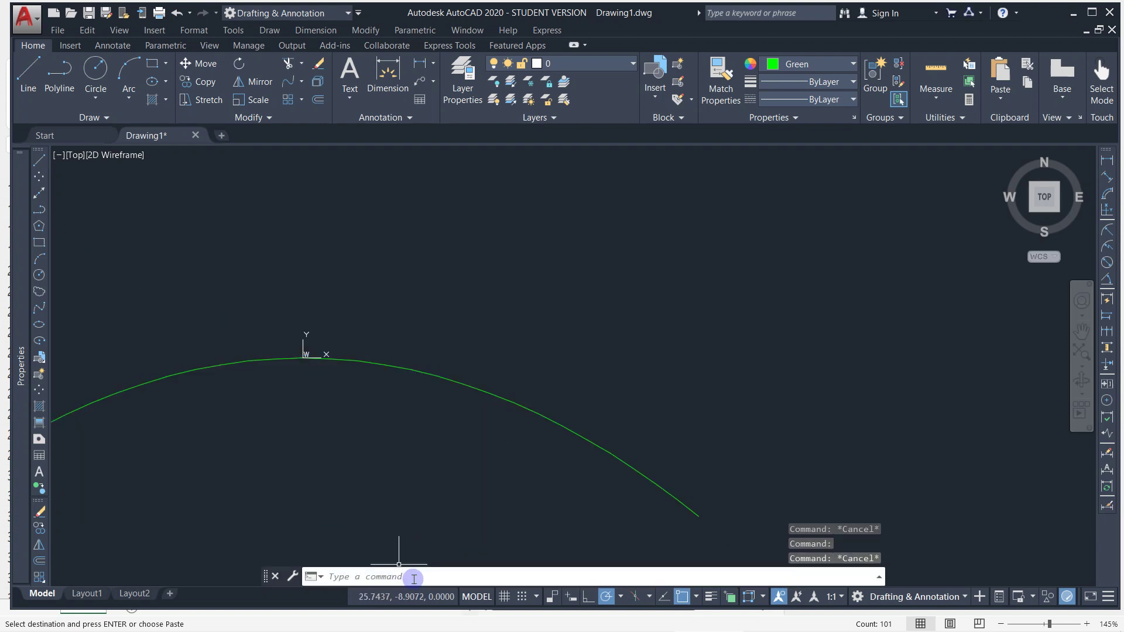
# Step: Place 101 point markers at the pasted parabola coordinates with Multiple Point
pyautogui.write('PO')
pyautogui.press('Return')
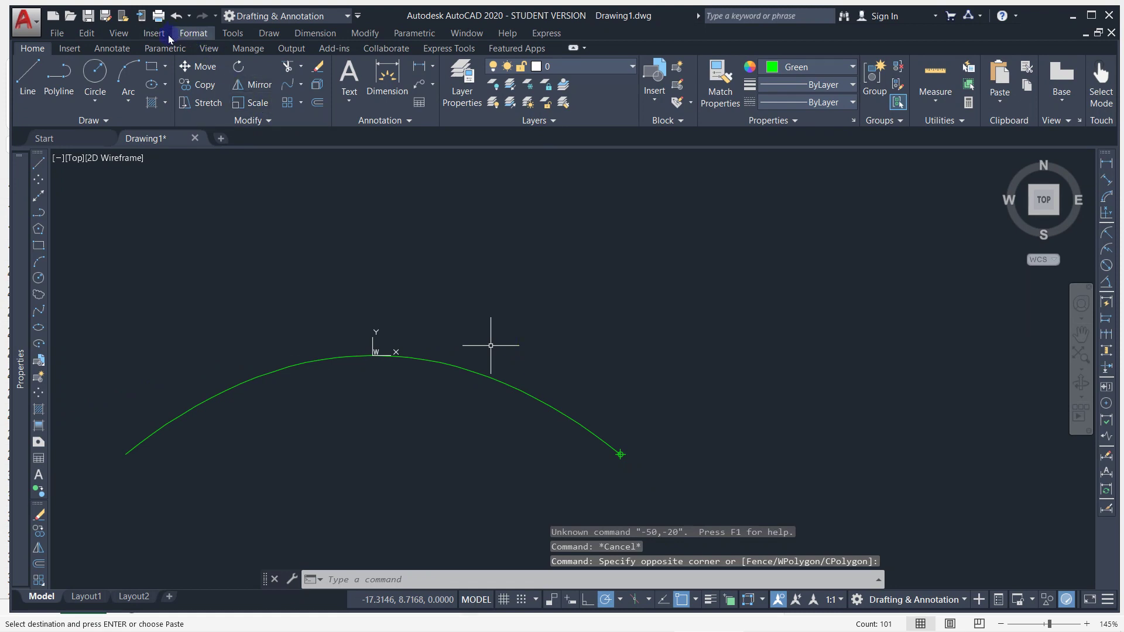
pyautogui.click(269, 33)
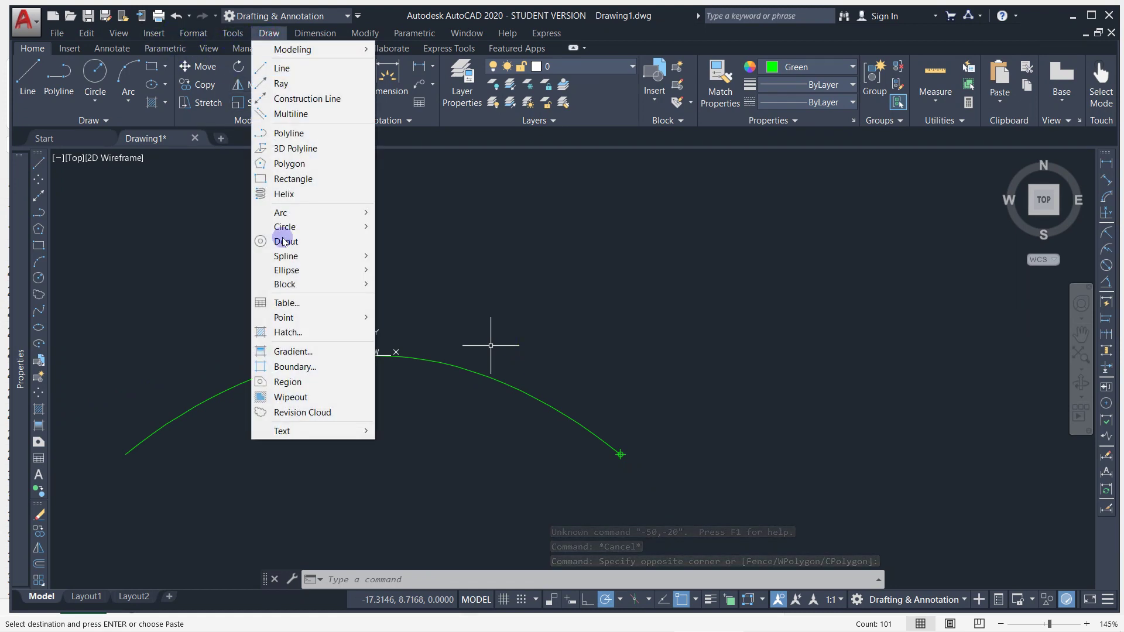
pyautogui.moveTo(352, 318)
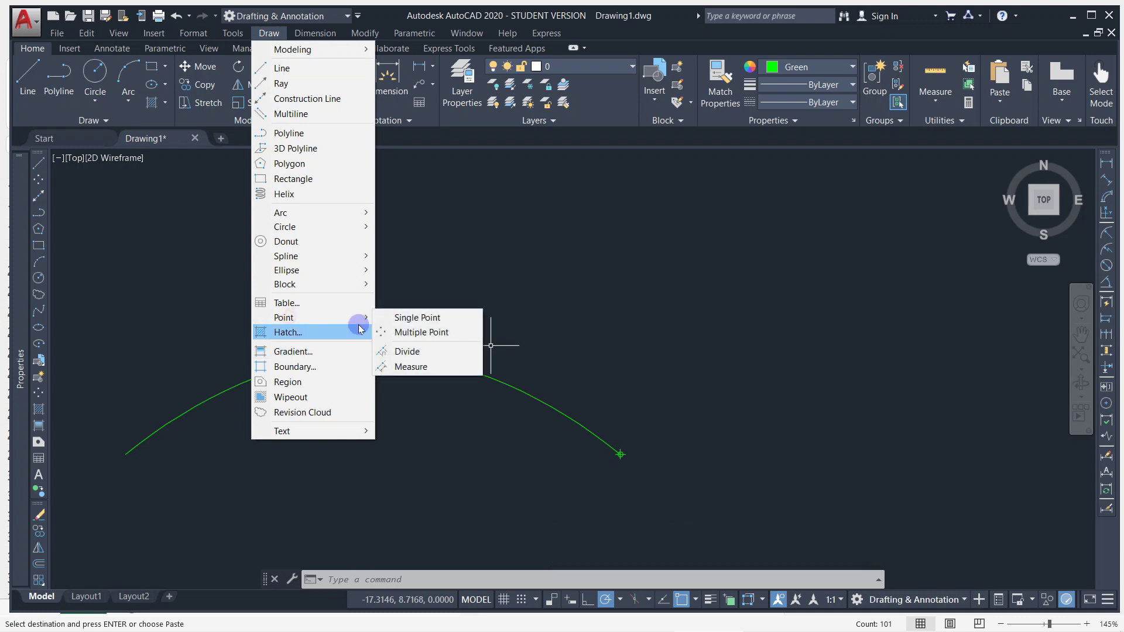
pyautogui.click(416, 332)
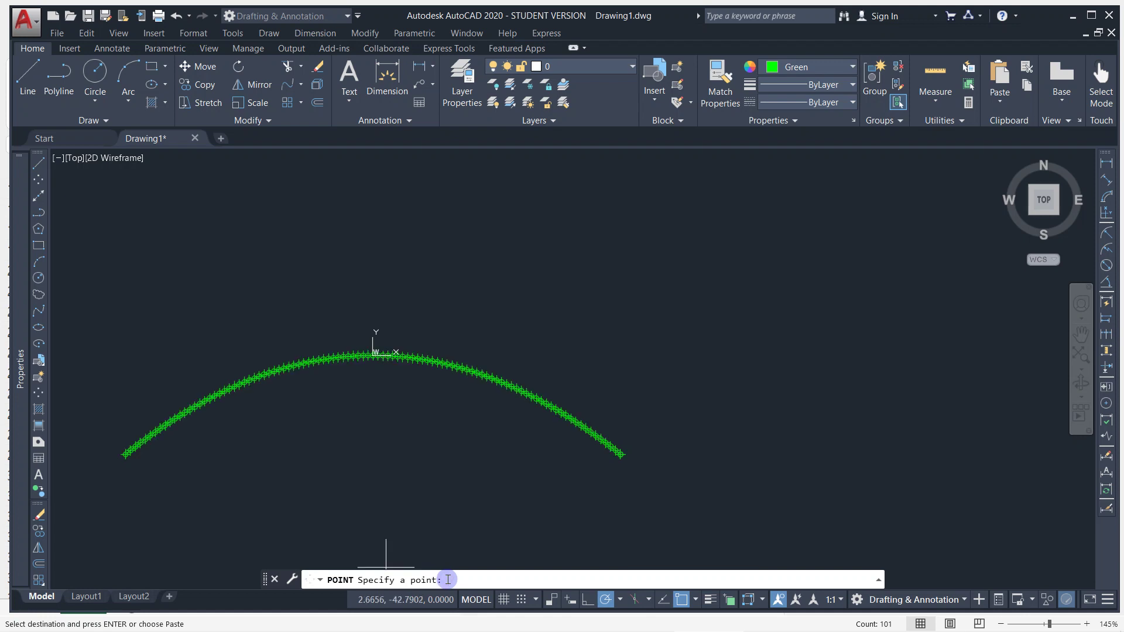
pyautogui.press('Escape')
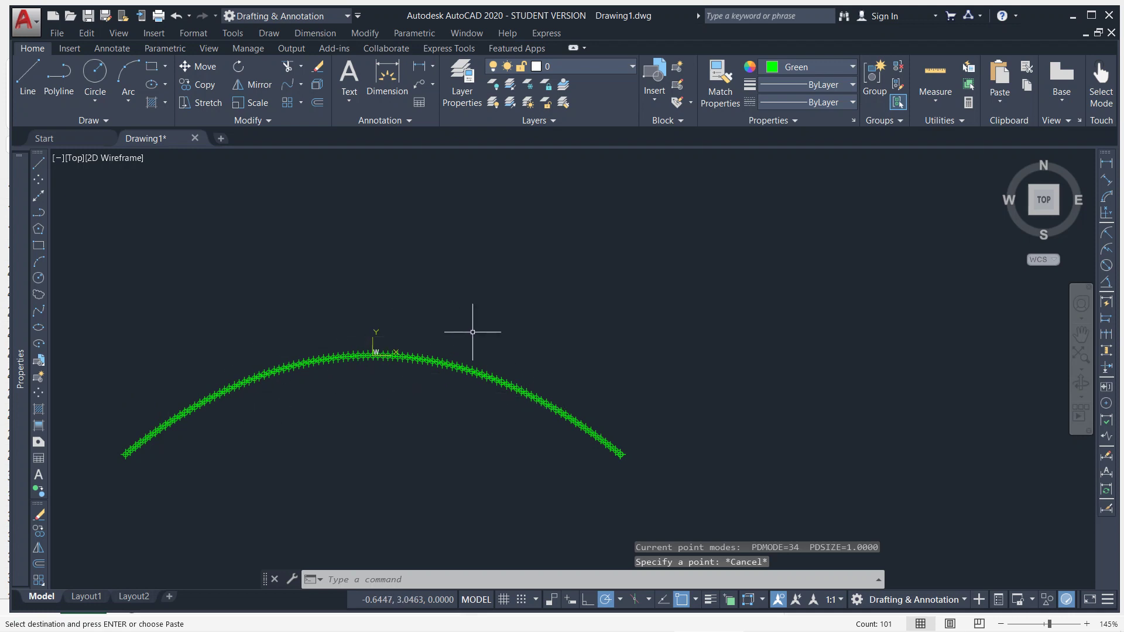
pyautogui.press('Escape')
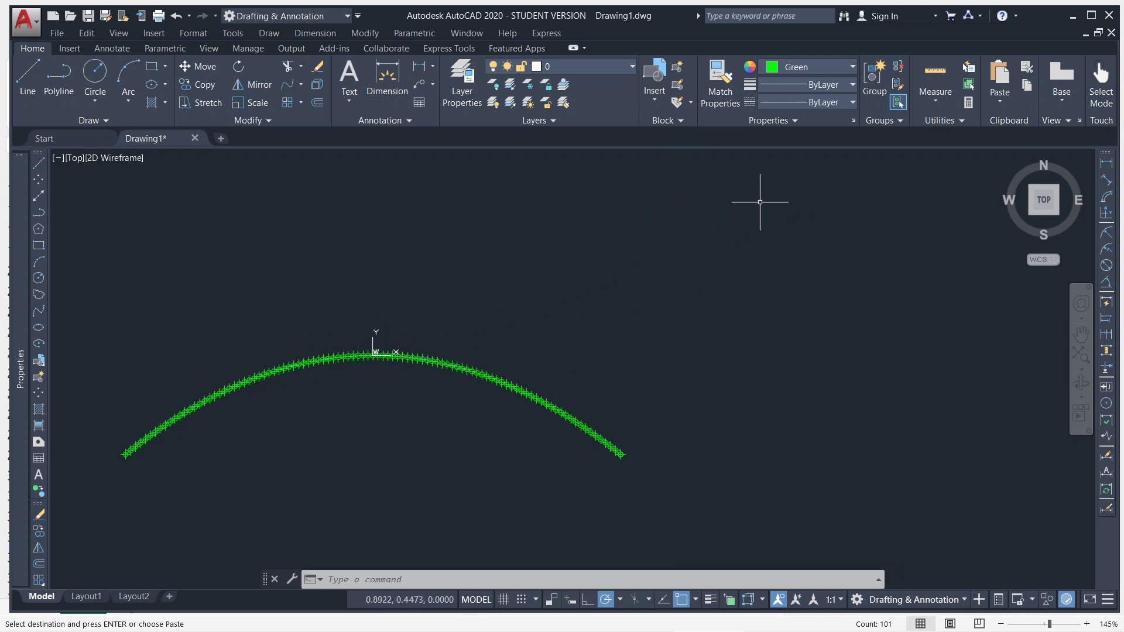
pyautogui.scroll(-2, 569, 175)
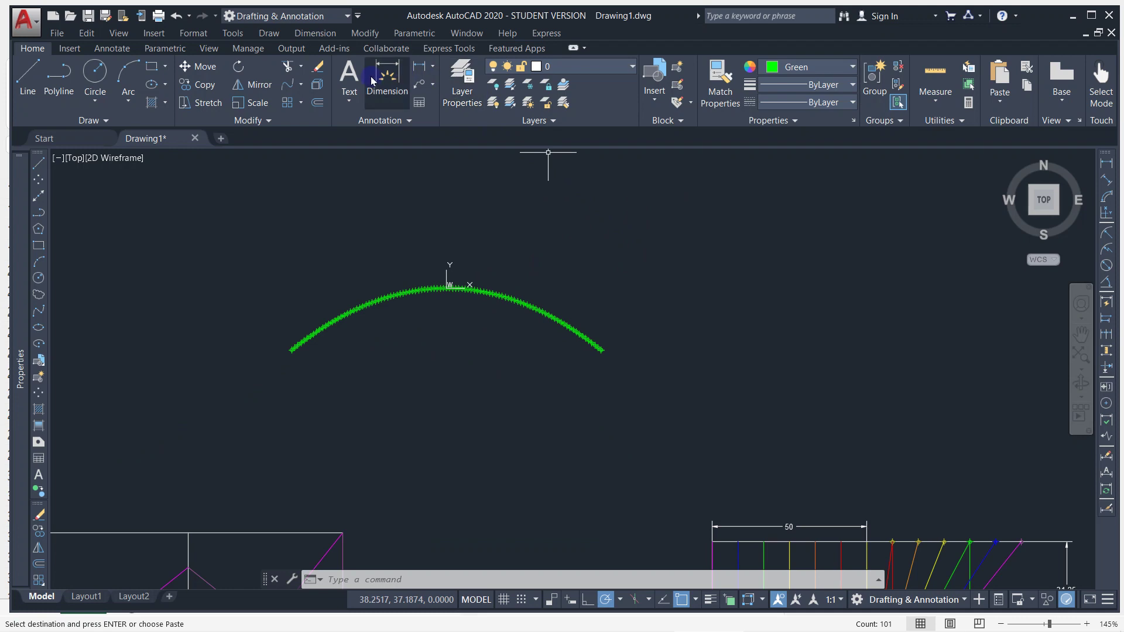
pyautogui.click(233, 33)
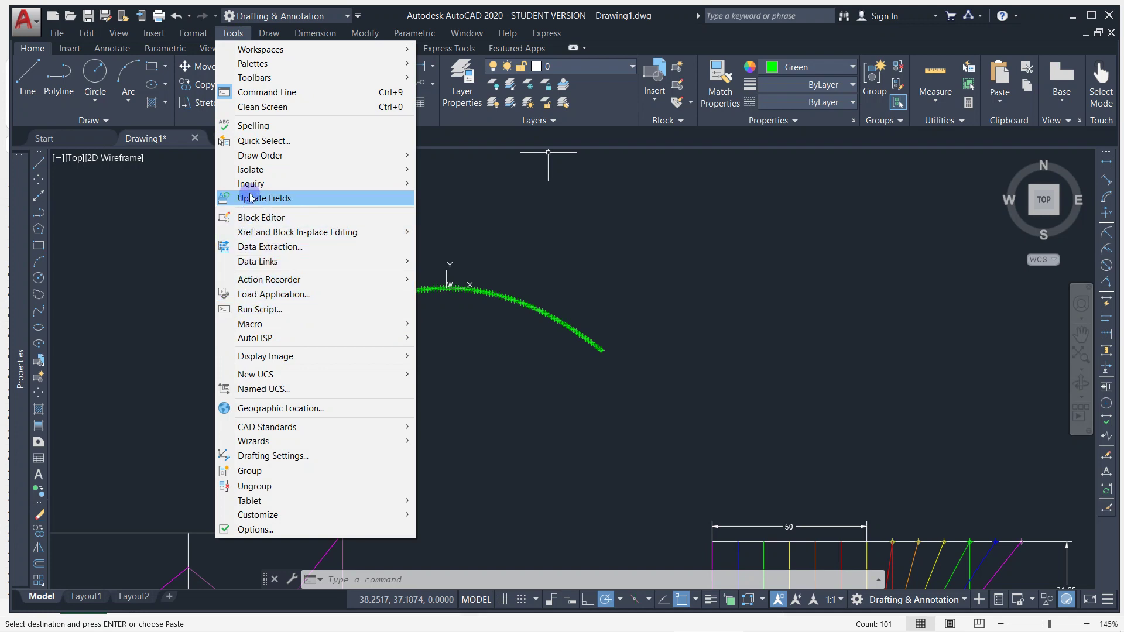
pyautogui.moveTo(252, 175)
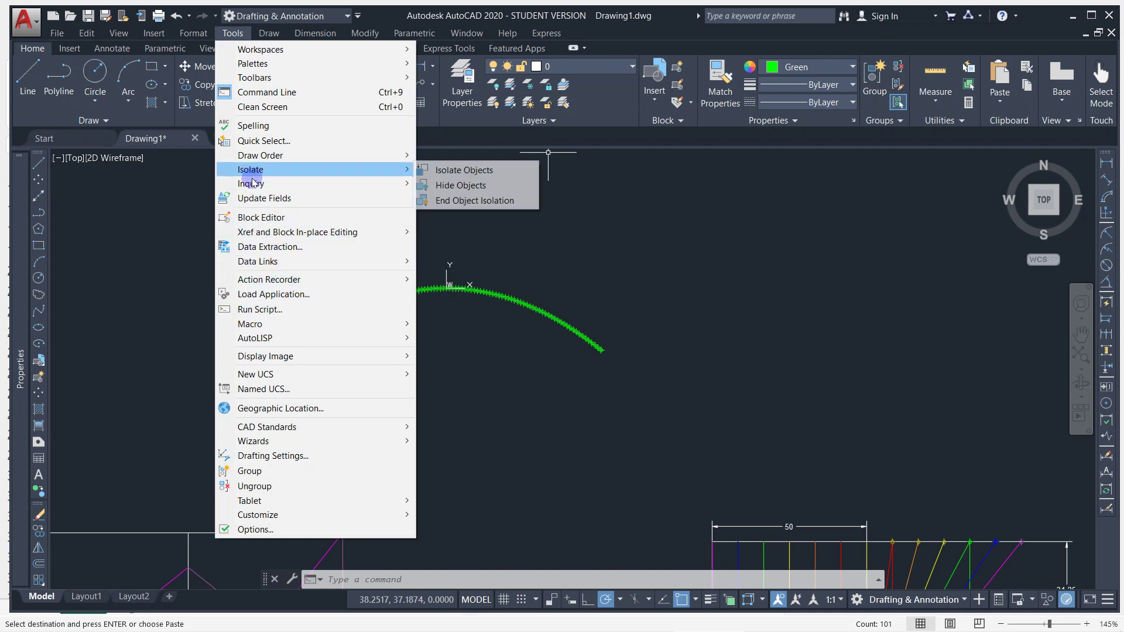
pyautogui.click(265, 248)
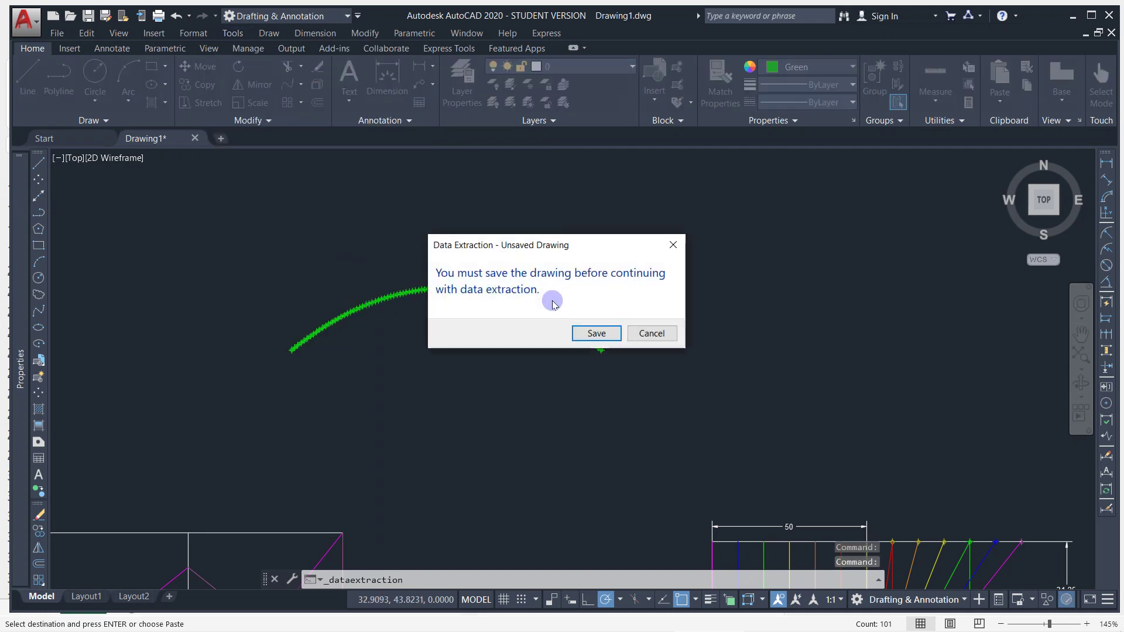
pyautogui.click(597, 334)
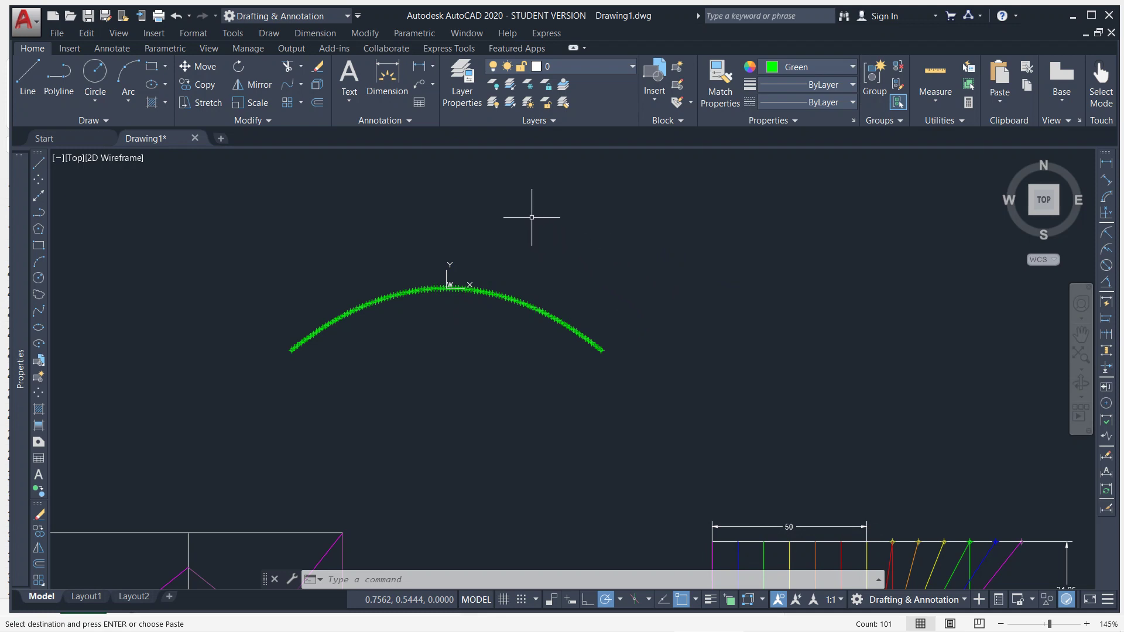
# Step: Zoom out and pan so the dotted parabola sits above the four earlier parabola constructions
pyautogui.scroll(-5, 507, 310)
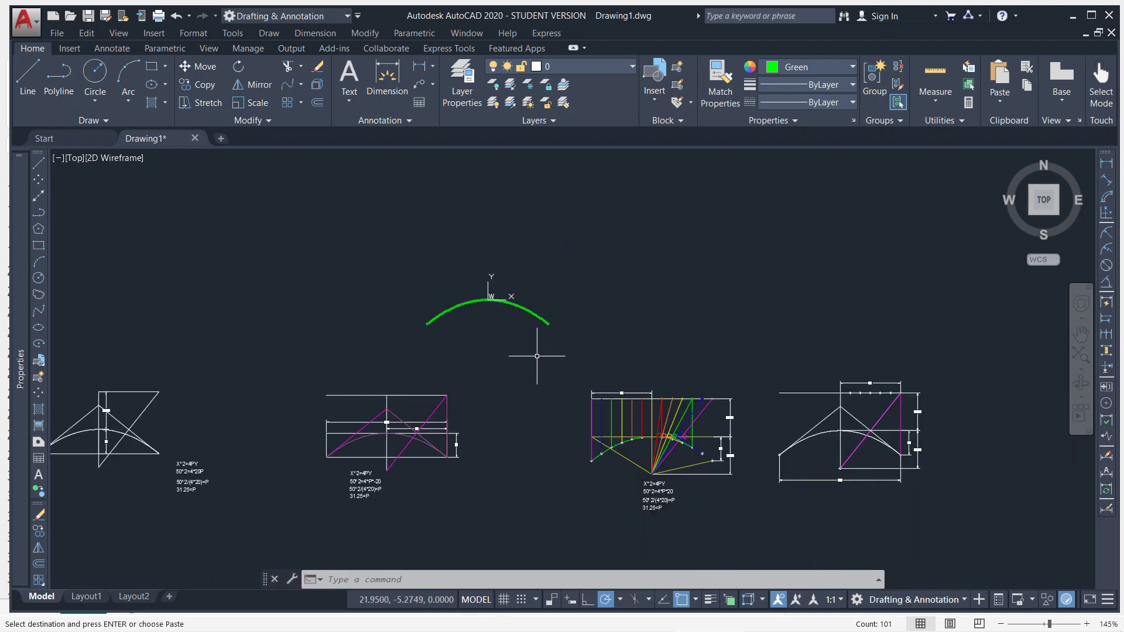
pyautogui.moveTo(534, 353); pyautogui.dragTo(526, 319, button='middle')
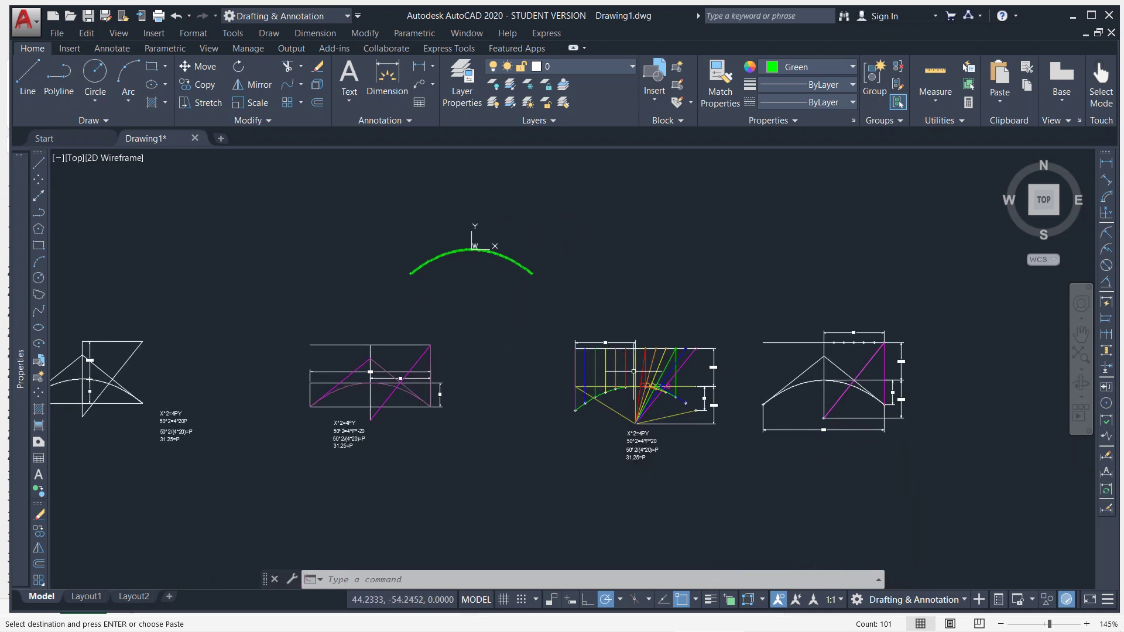